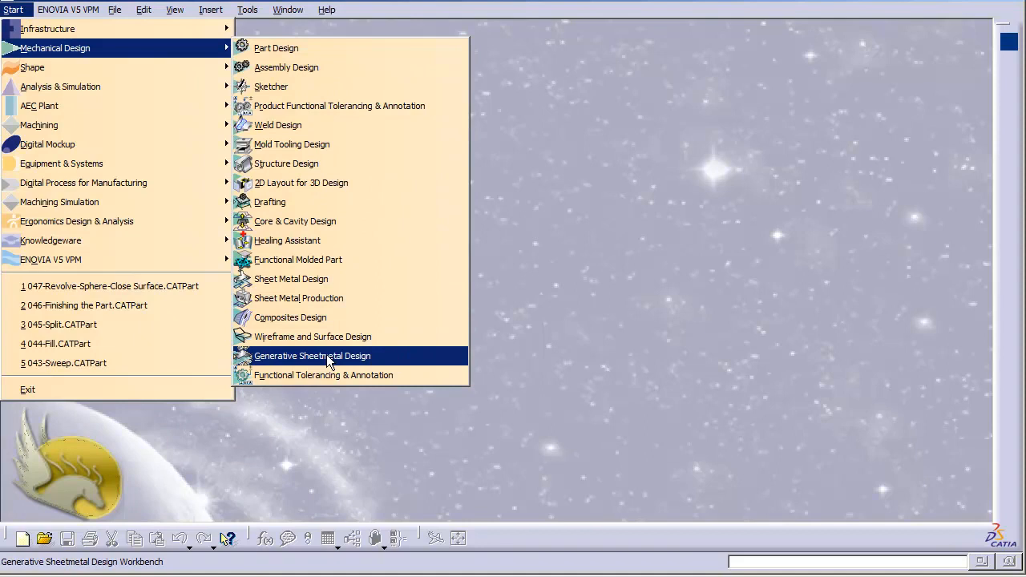
- Create a new part in the Generative Sheetmetal Design workbench and open its sheet metal parameters
click(327, 357)
click(510, 315)
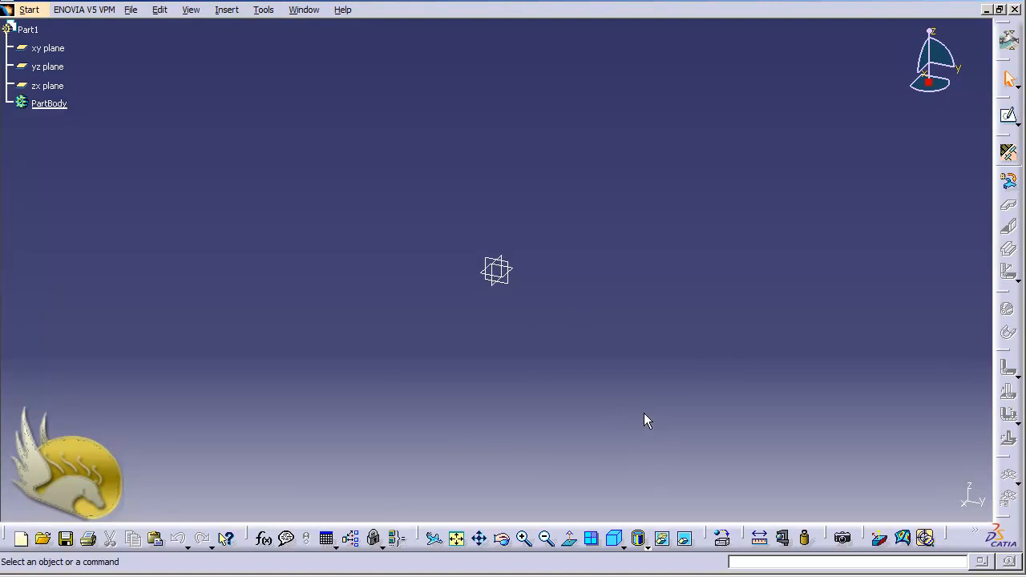
click(226, 10)
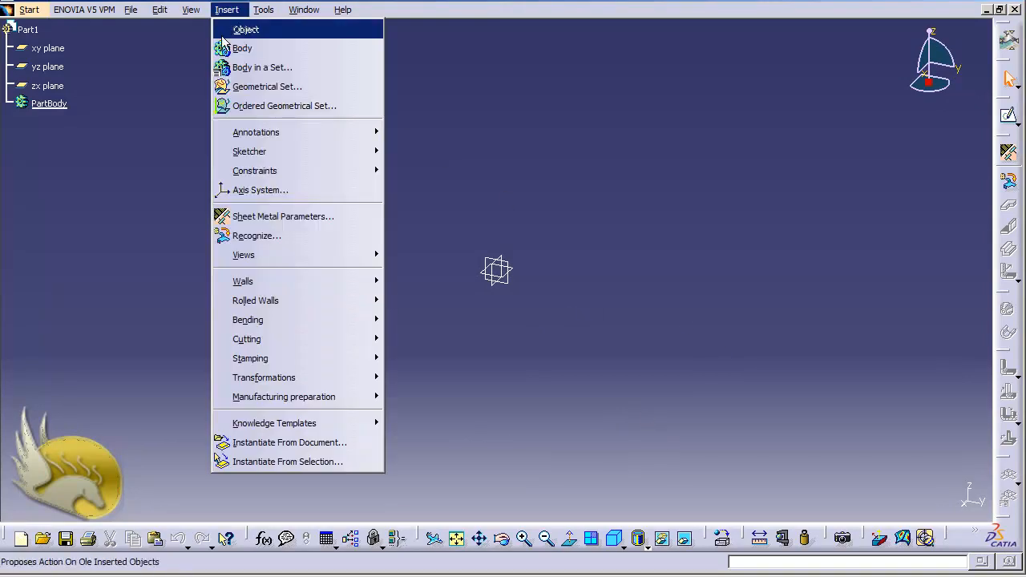
click(277, 218)
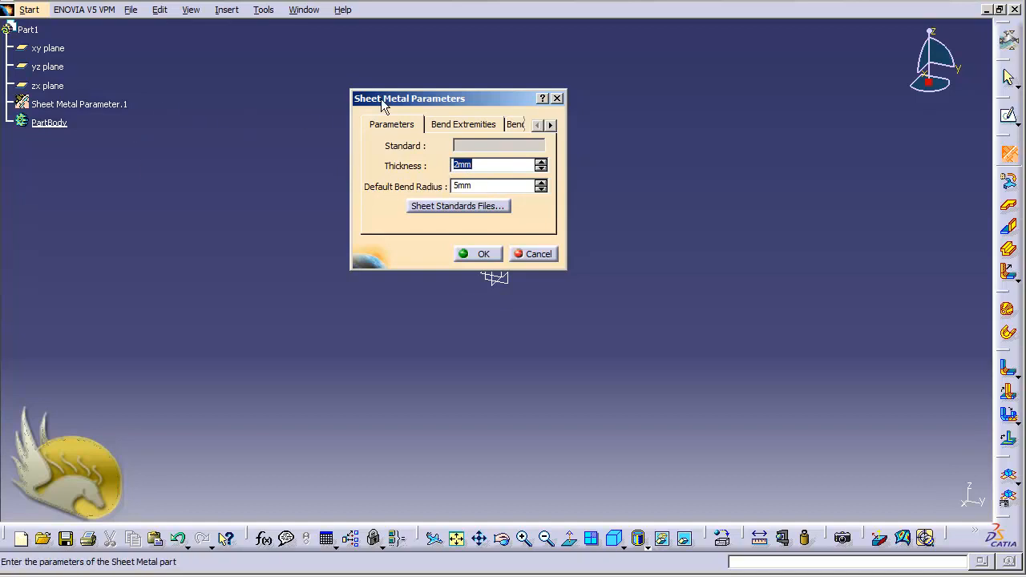
drag(382, 104, 403, 133)
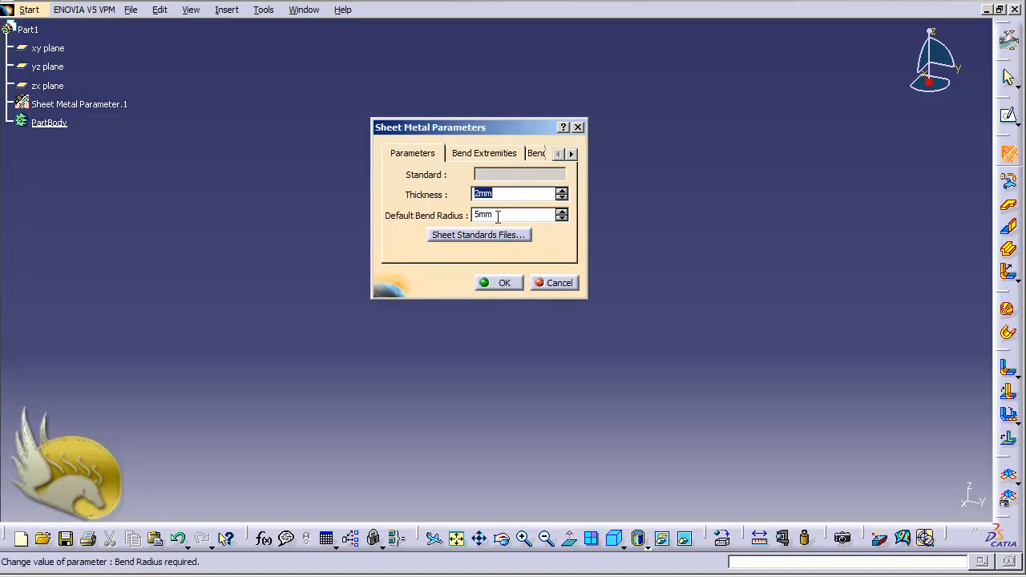
- Review the available bend extremity types and keep Minimum with no relief
click(479, 154)
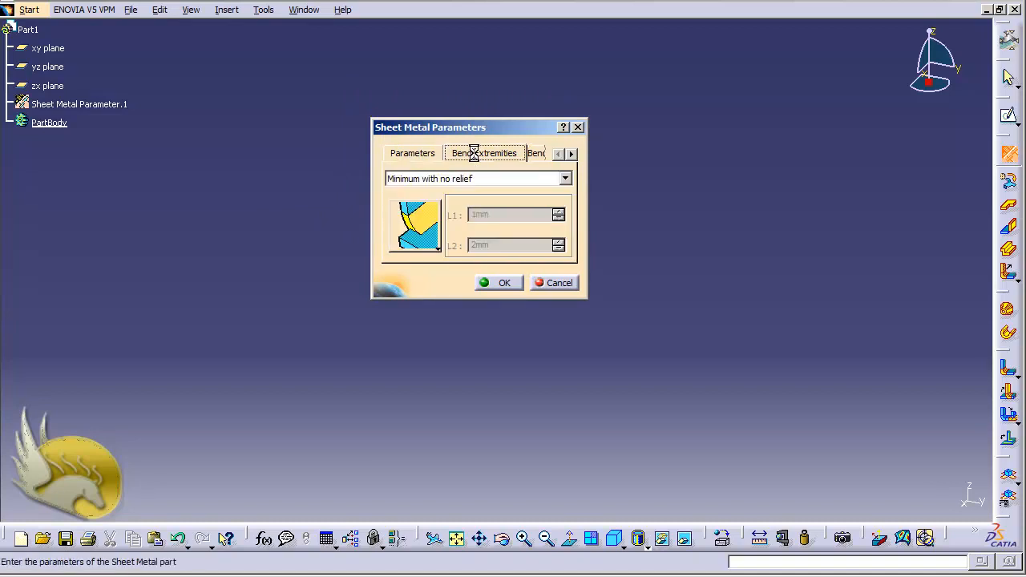
click(565, 178)
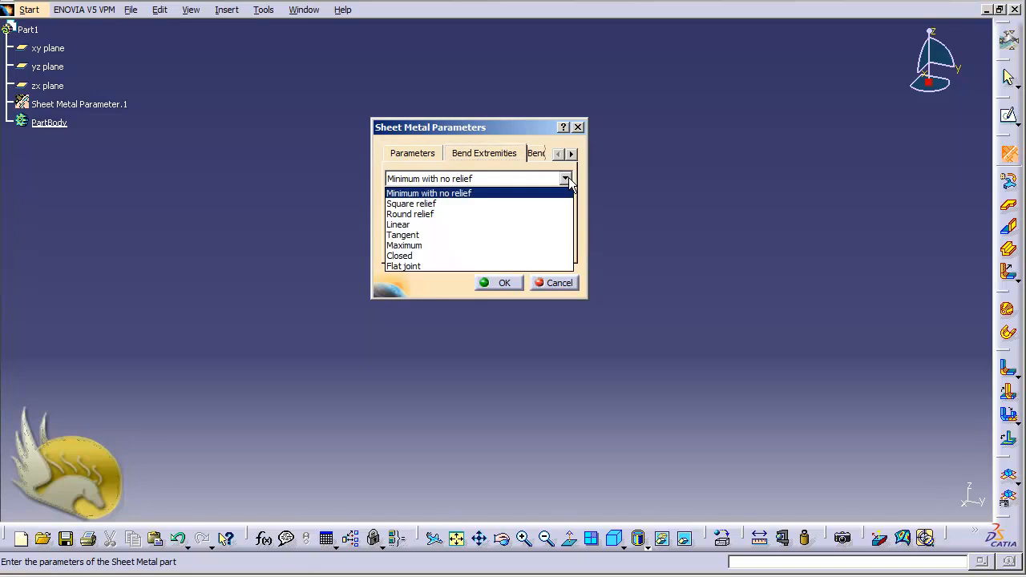
click(577, 183)
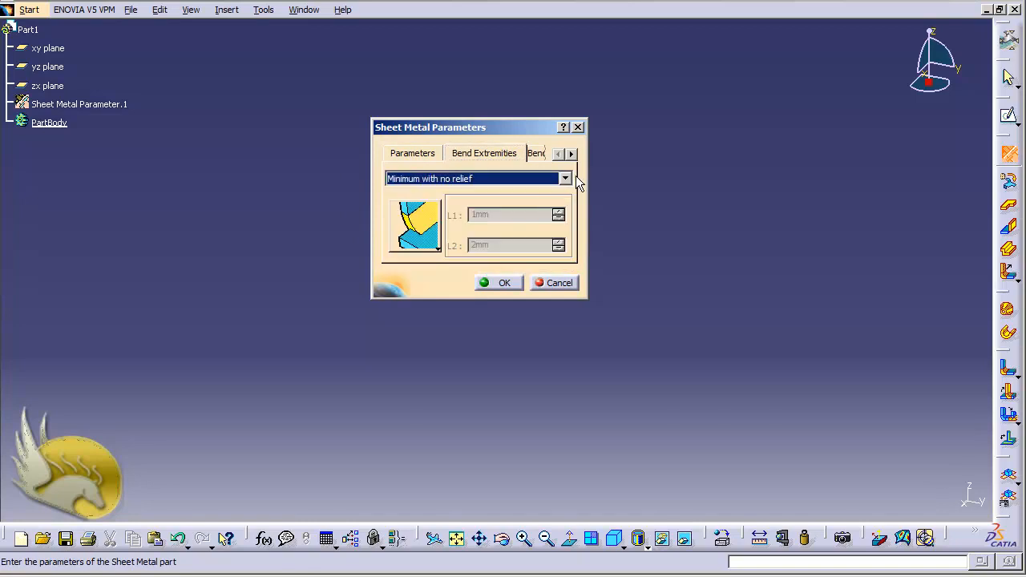
click(437, 249)
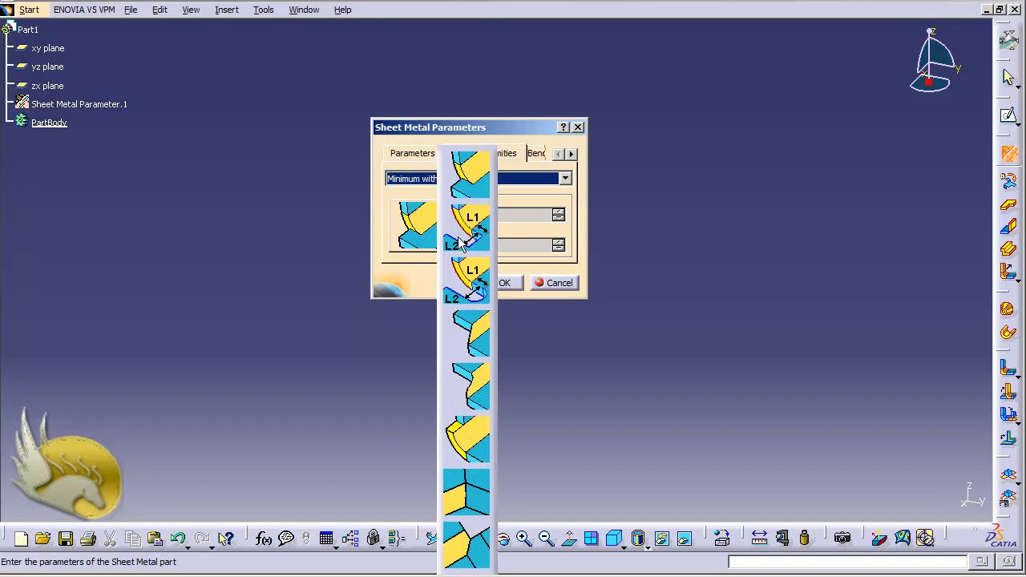
click(407, 290)
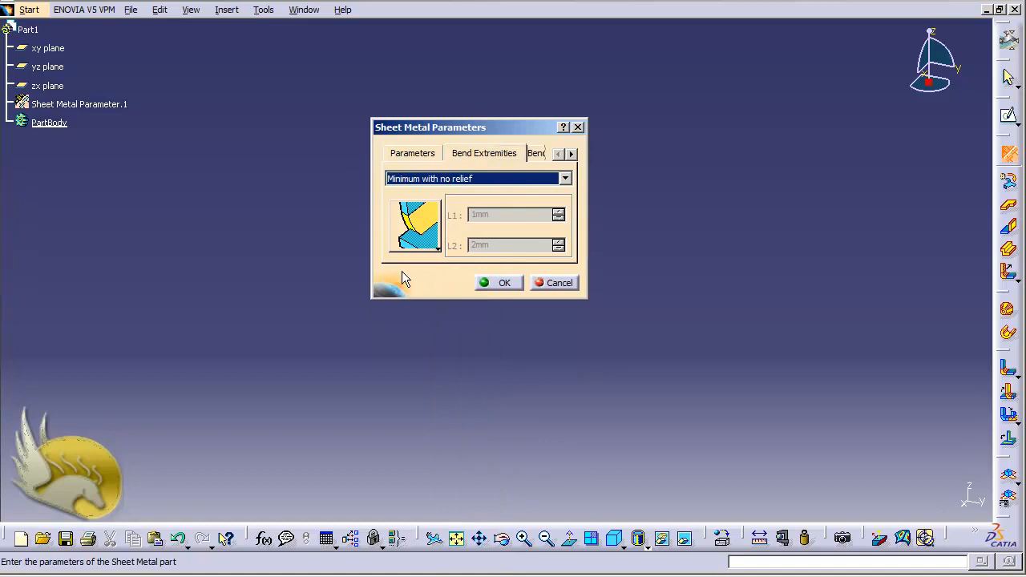
- Release the bend allowance K Factor from its formula, set it to 0.3 and apply the sheet metal parameters
click(535, 153)
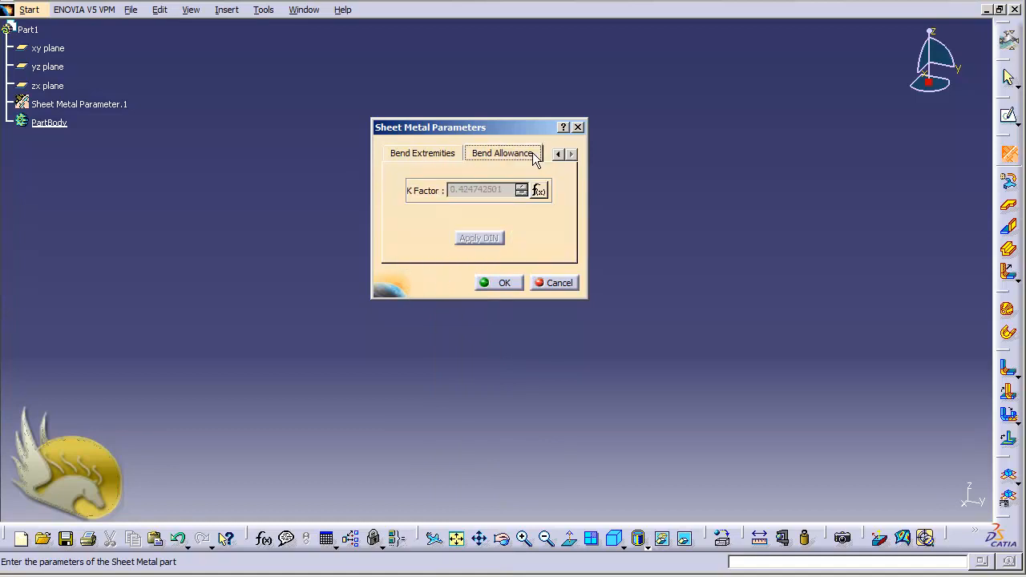
right_click(475, 192)
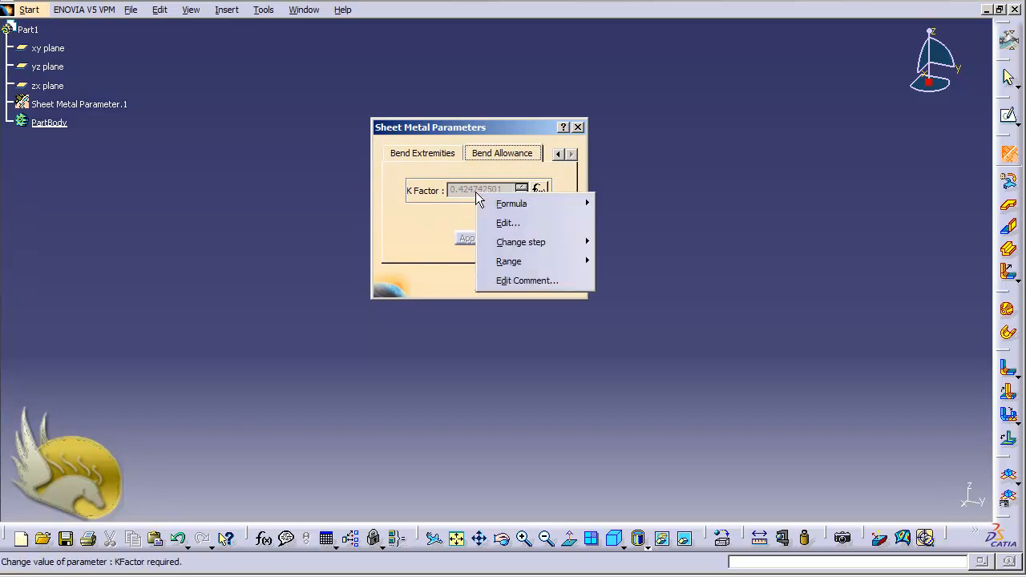
mouse_move(498, 204)
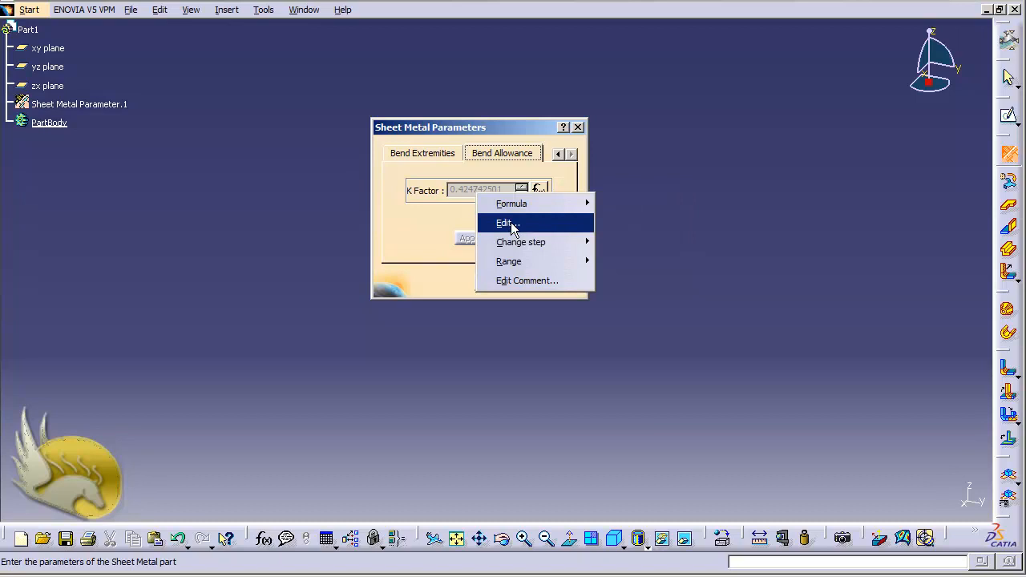
mouse_move(524, 263)
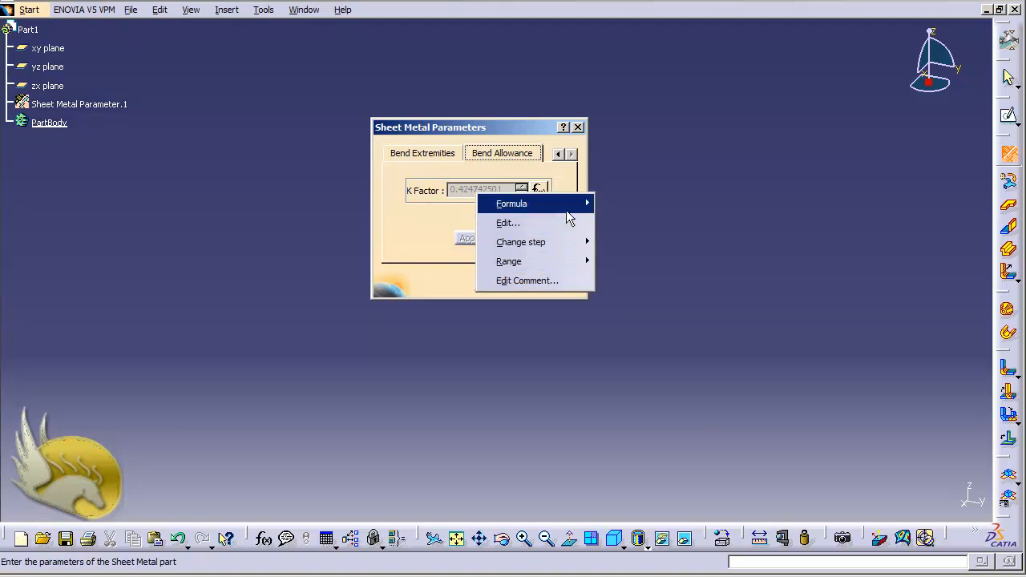
mouse_move(573, 211)
click(627, 223)
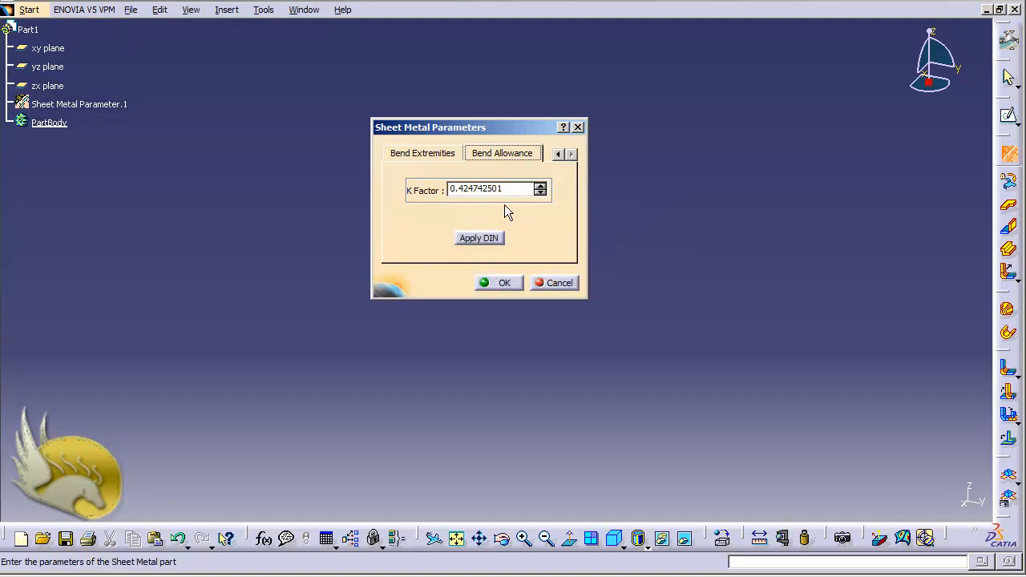
drag(505, 189, 437, 192)
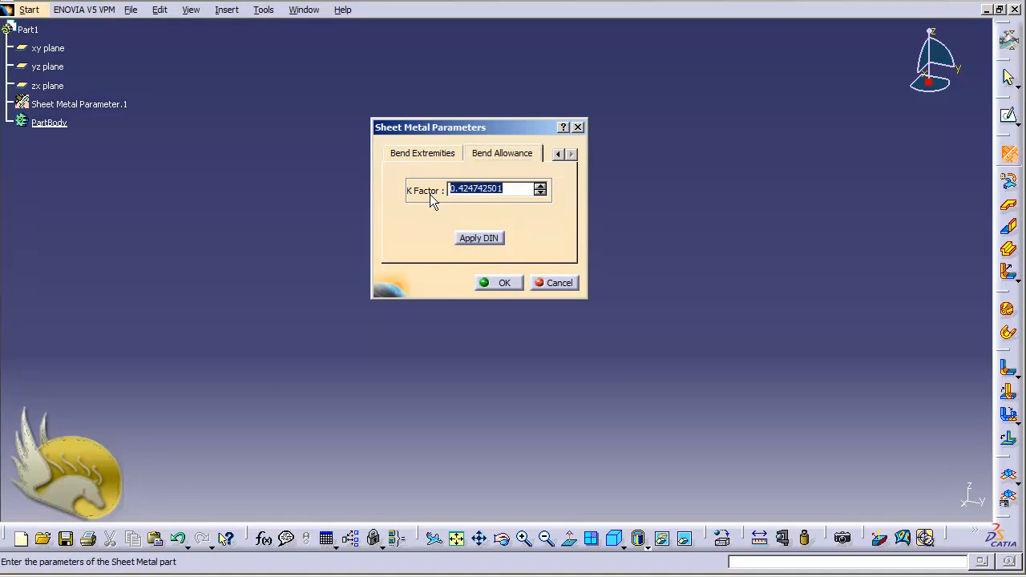
text(0.3)
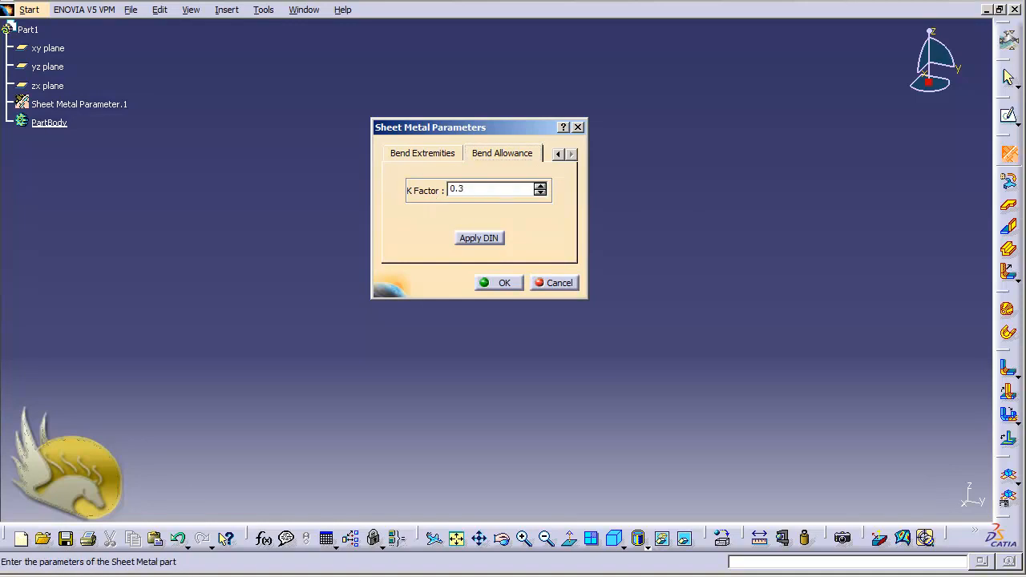
click(497, 283)
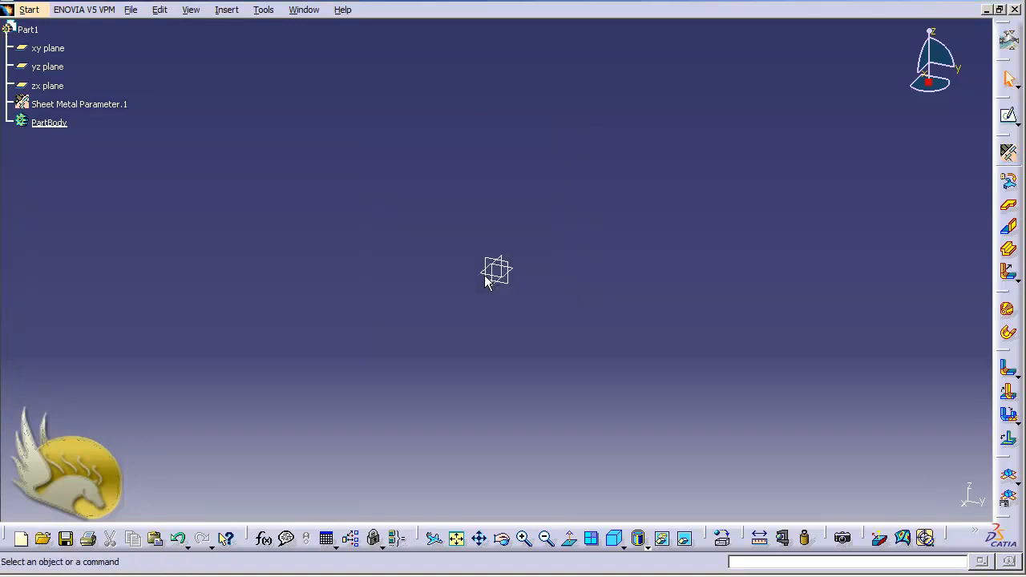
double_click(102, 106)
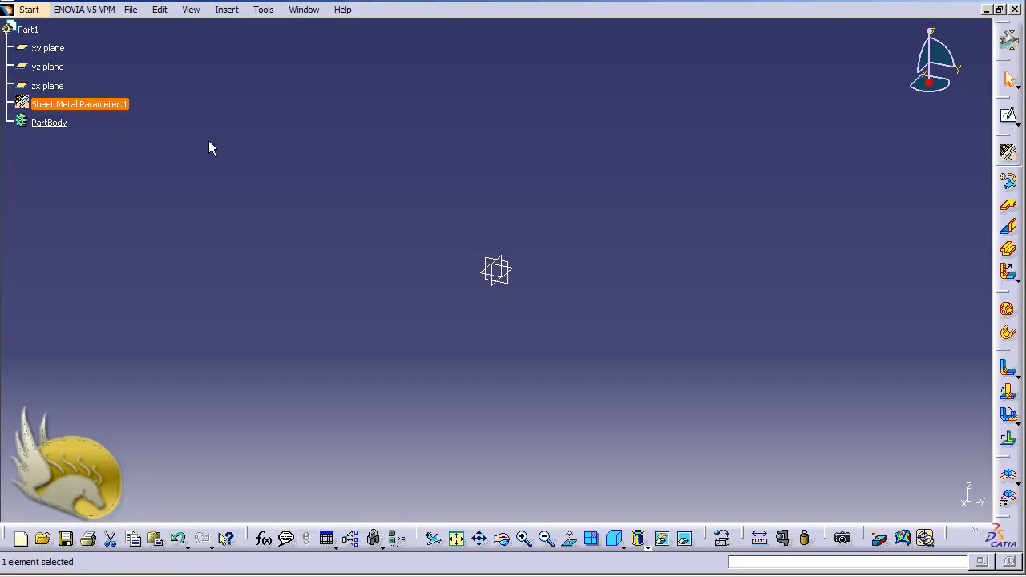
click(77, 105)
click(307, 88)
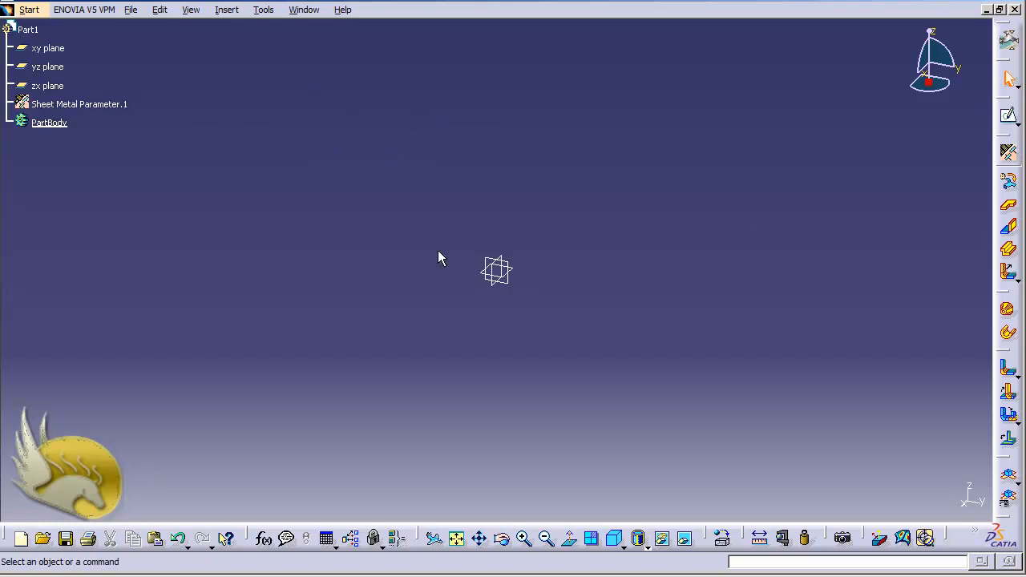
- Start a sketch on the xy plane with the grid shown and draw a rectangle of about 270 × 120 mm around the origin
click(56, 49)
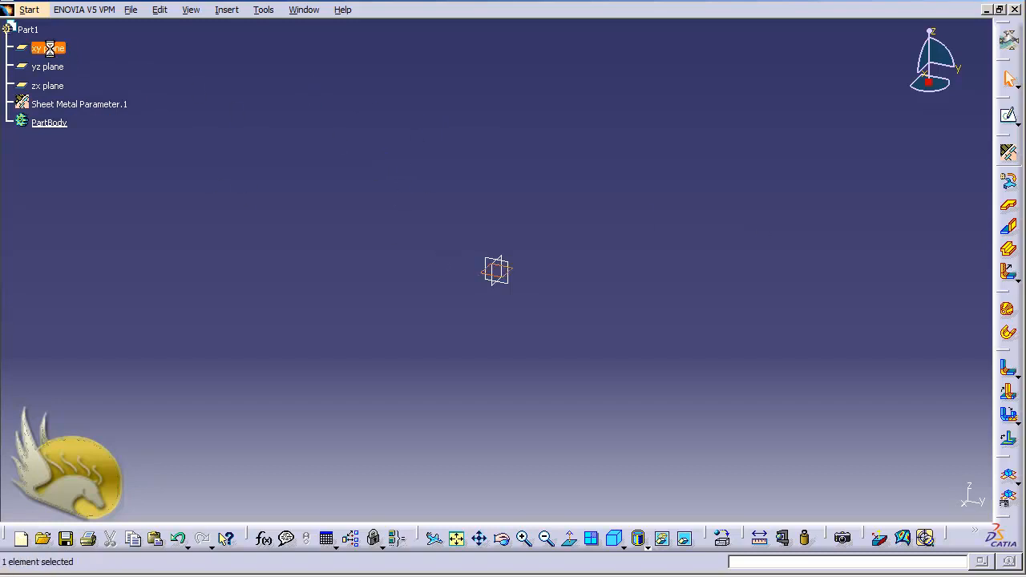
click(1009, 114)
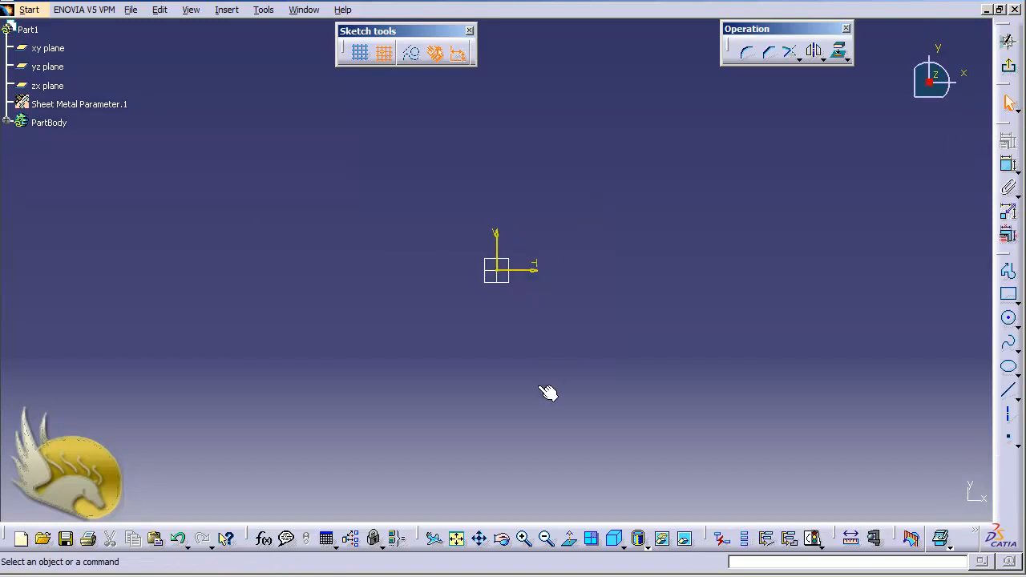
click(360, 53)
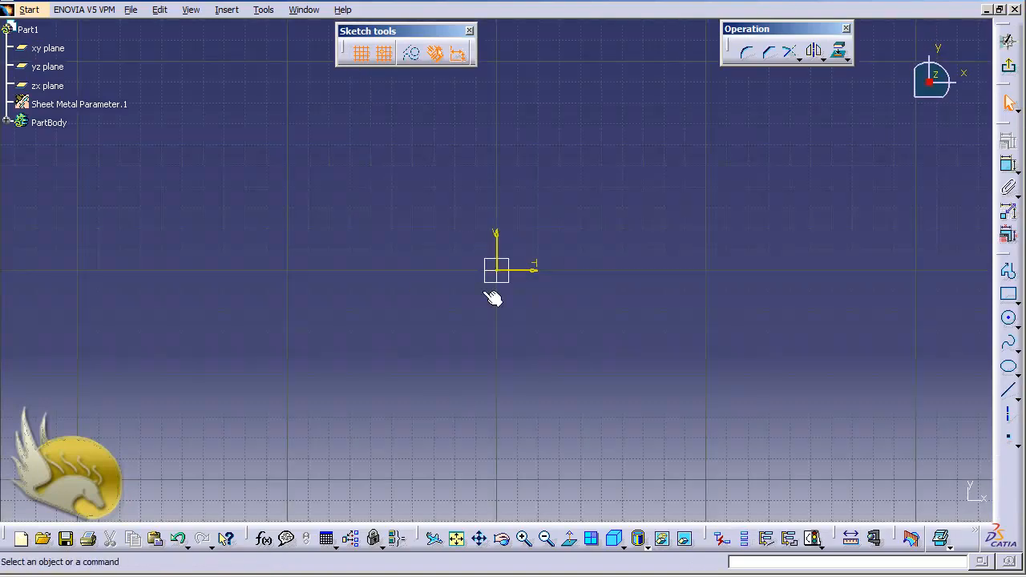
click(1009, 295)
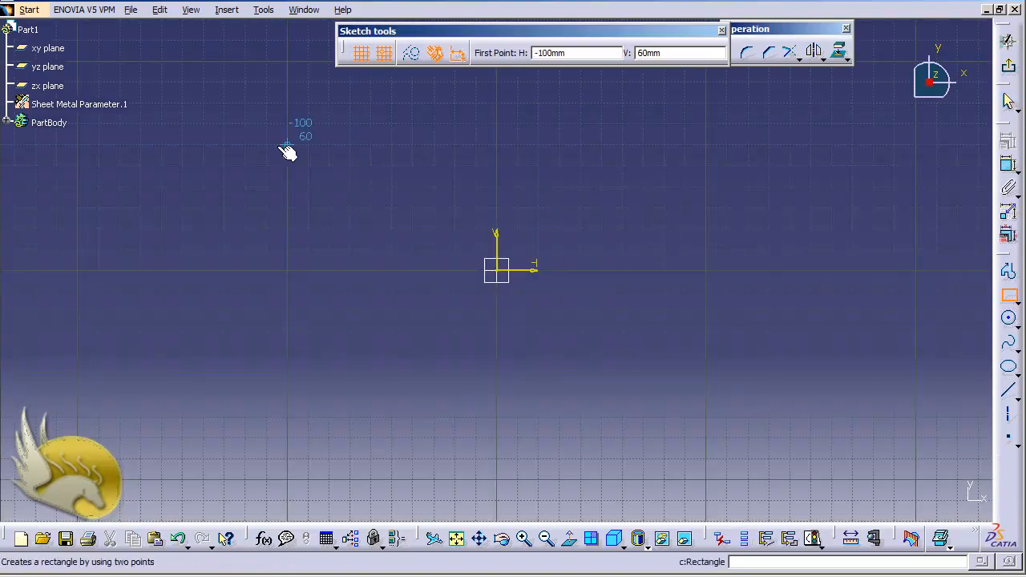
click(204, 124)
click(772, 377)
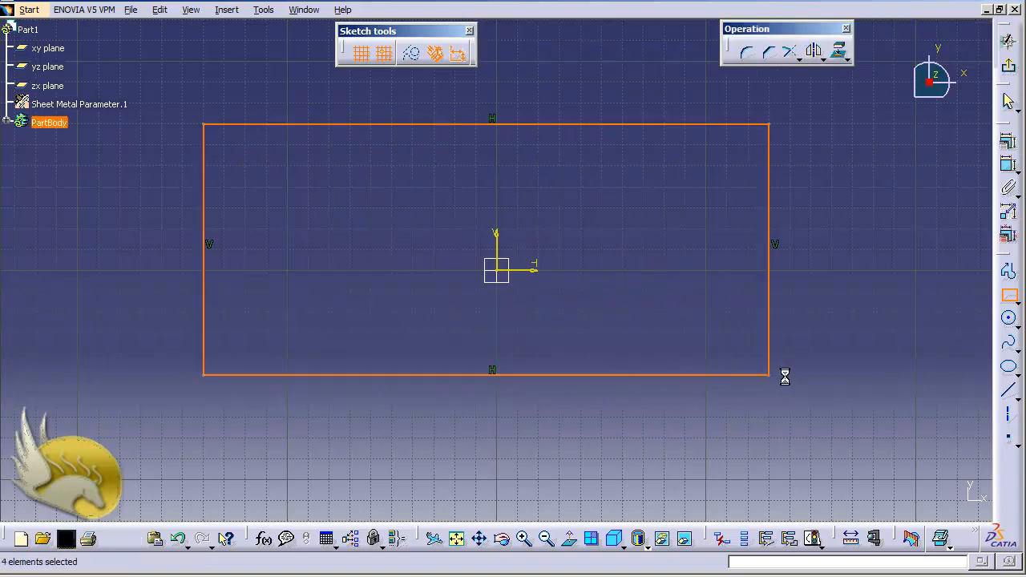
- Dimension the rectangle's right vertical edge and set its height to 600 mm
click(1008, 164)
click(772, 210)
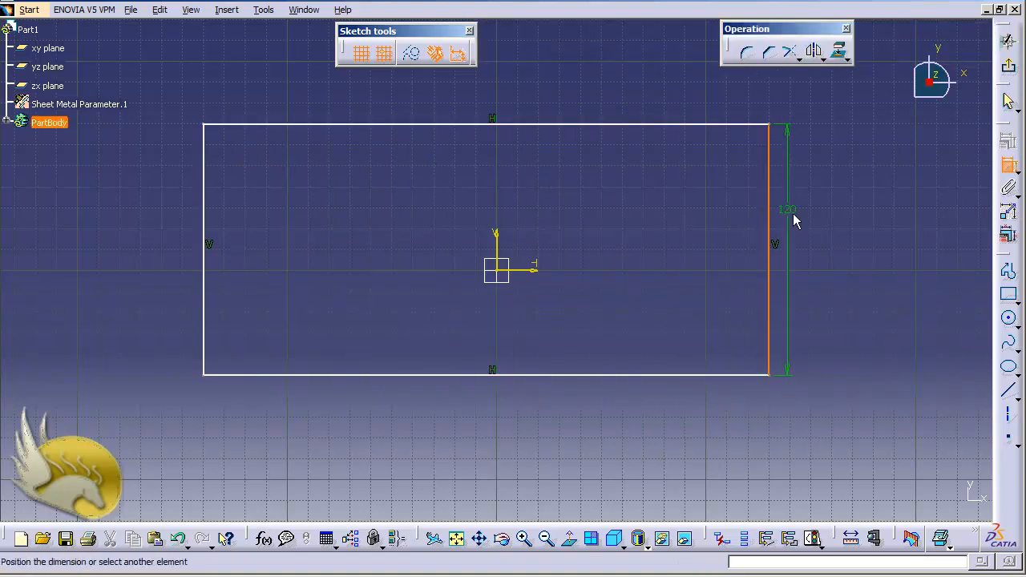
click(805, 213)
double_click(811, 218)
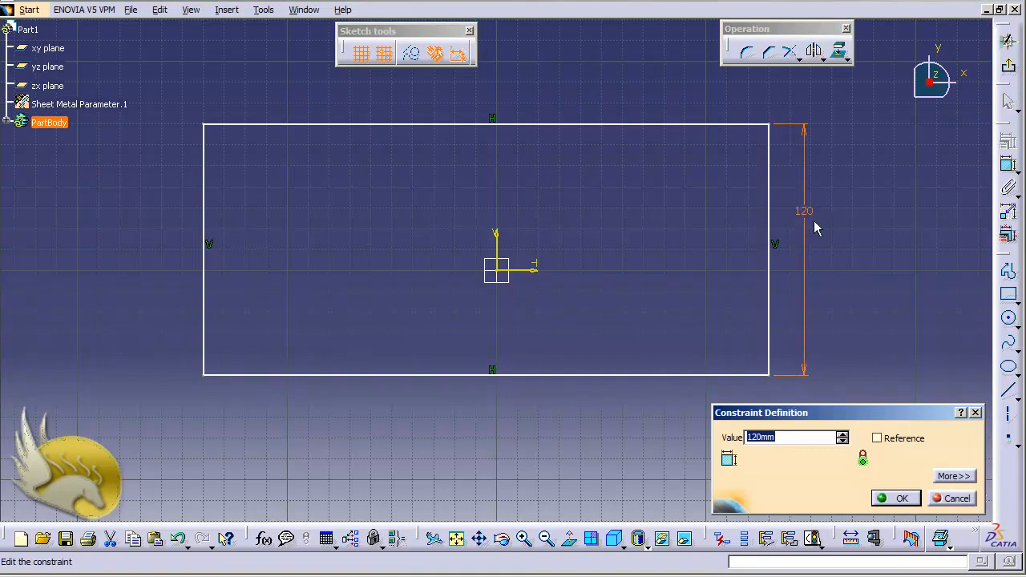
text(500)
key(Return)
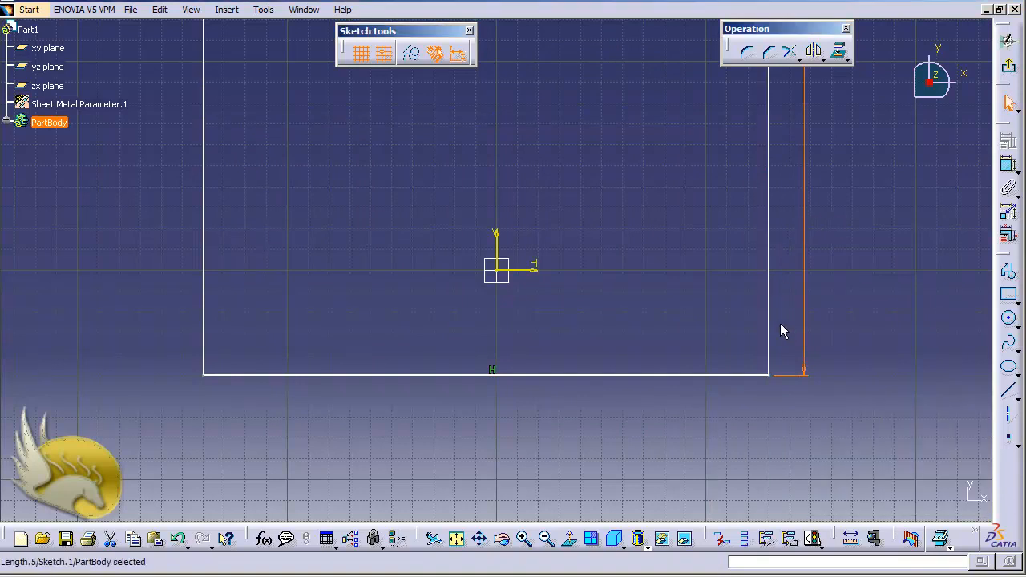
- Dimension the rectangle's bottom edge, set its width to 1200 mm and hide the sketch grid
click(1009, 164)
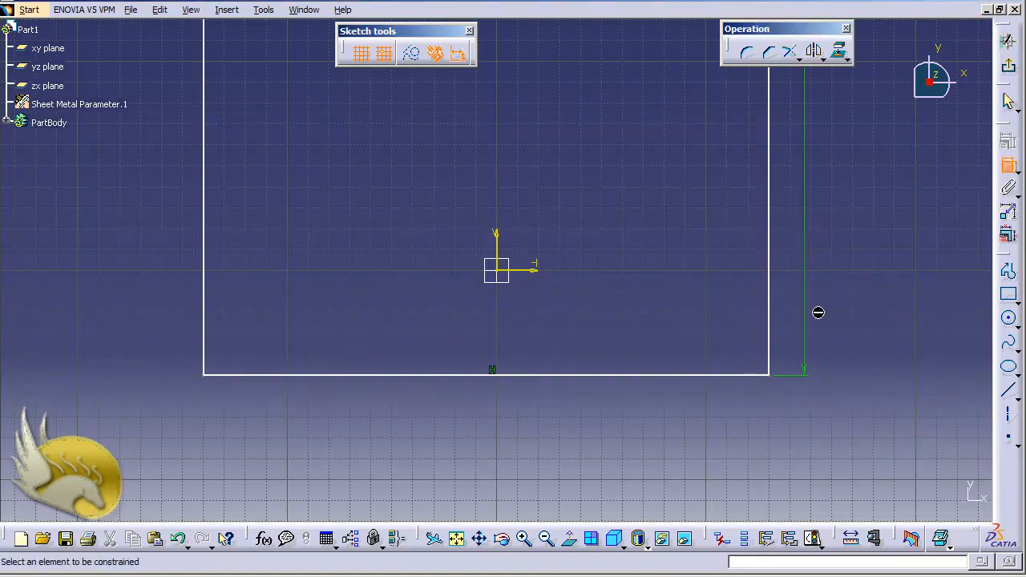
click(711, 375)
click(698, 415)
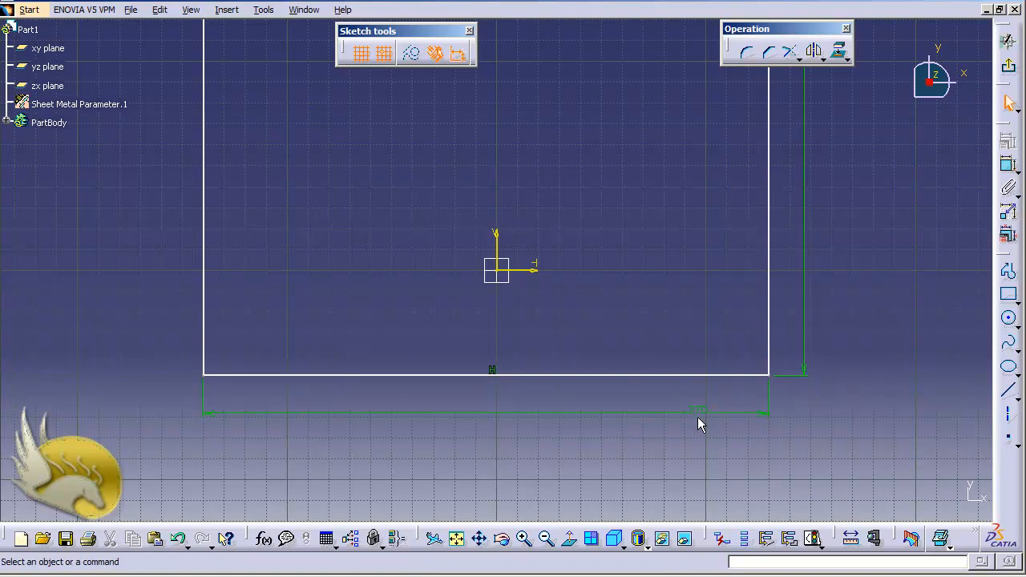
double_click(694, 412)
text(1000)
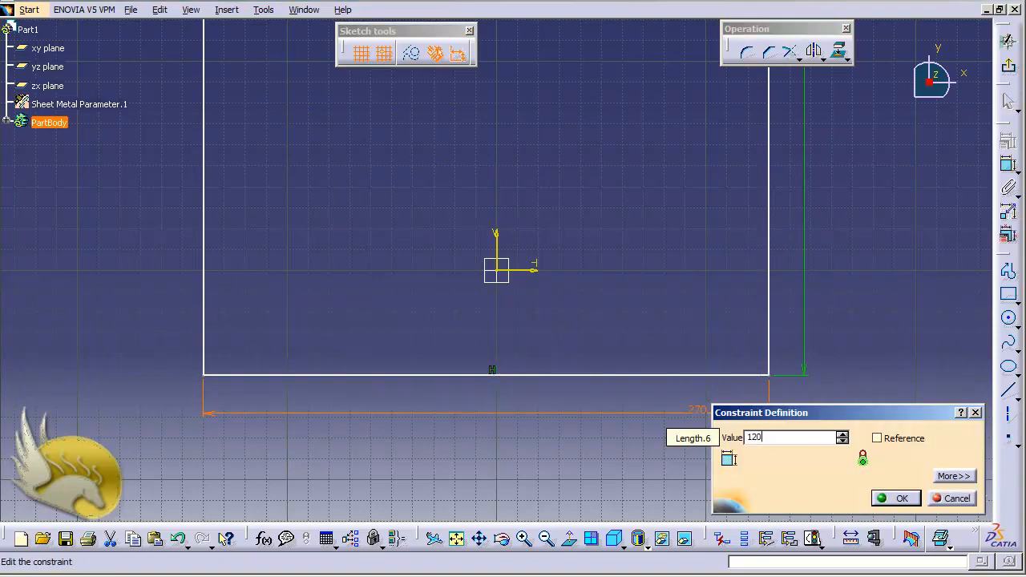
key(Return)
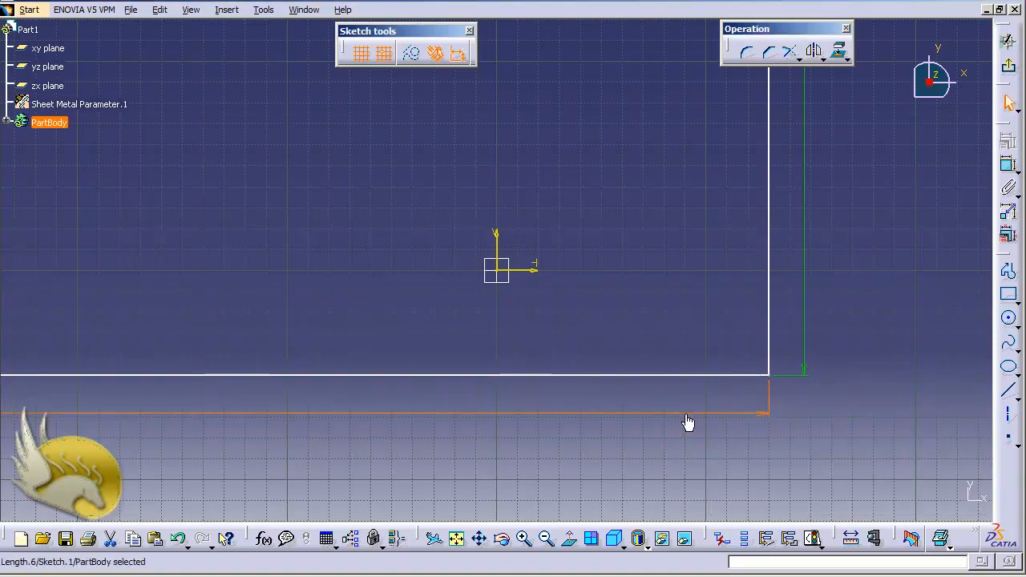
click(545, 539)
click(545, 538)
click(545, 539)
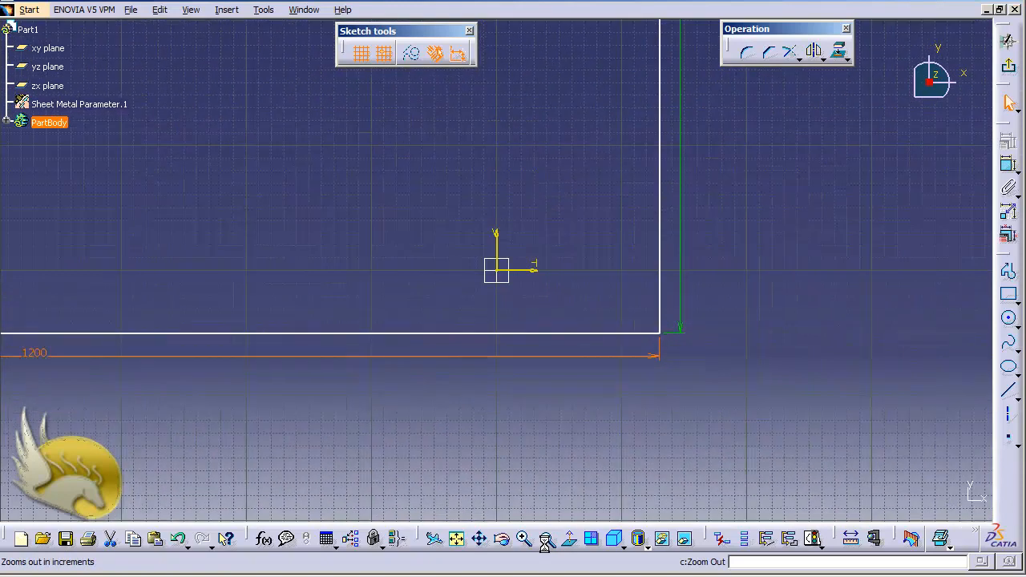
click(545, 538)
click(545, 538)
click(545, 538)
click(545, 539)
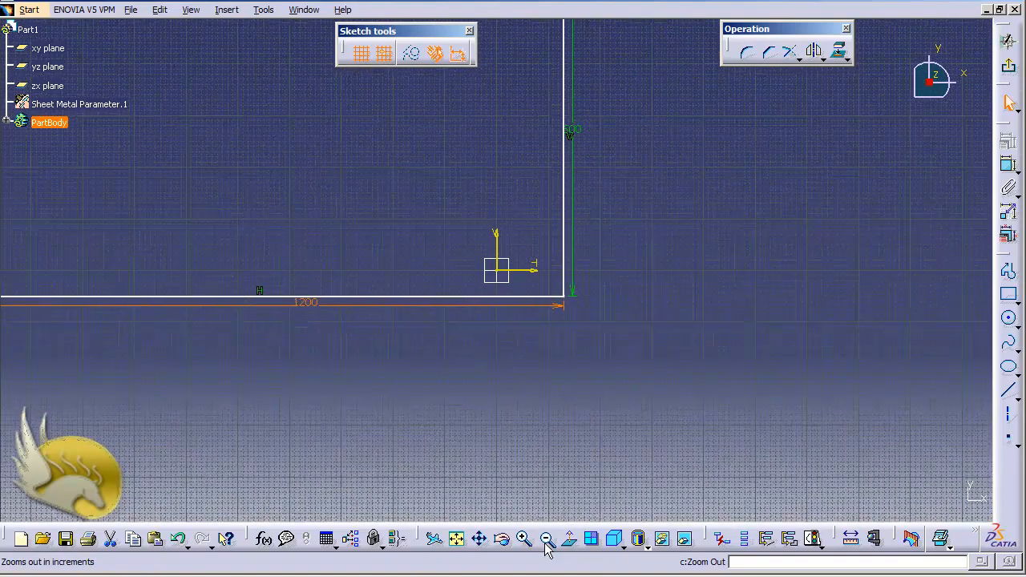
click(545, 538)
click(545, 539)
click(545, 539)
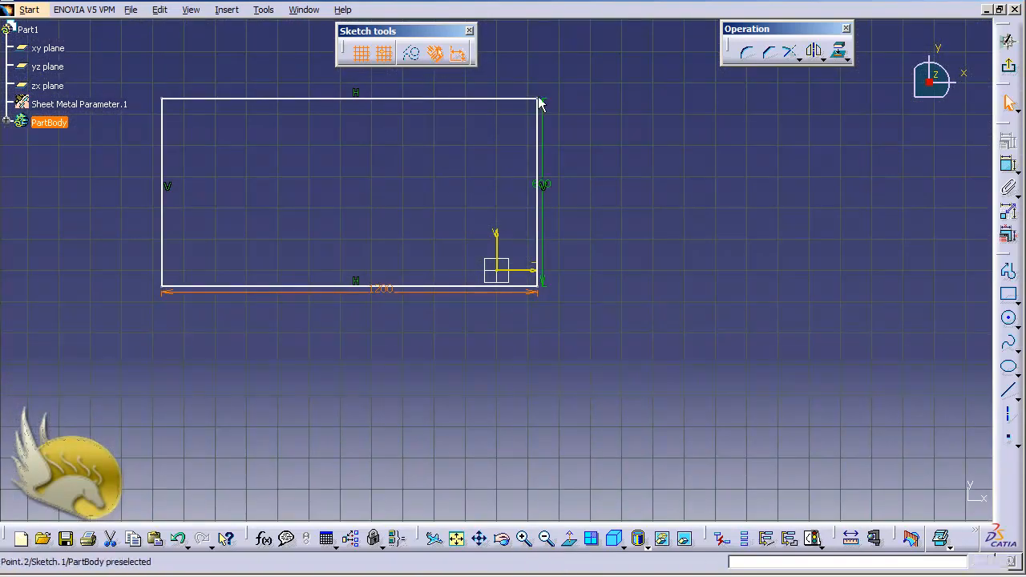
click(359, 53)
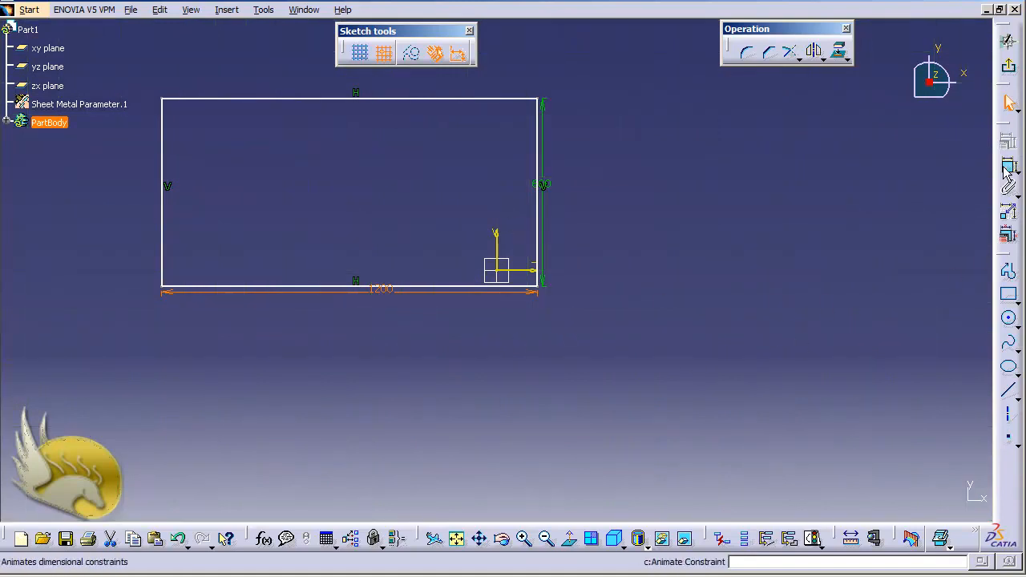
- Constrain the rectangle's two vertical edges to be symmetric about the sketch's vertical axis
click(538, 228)
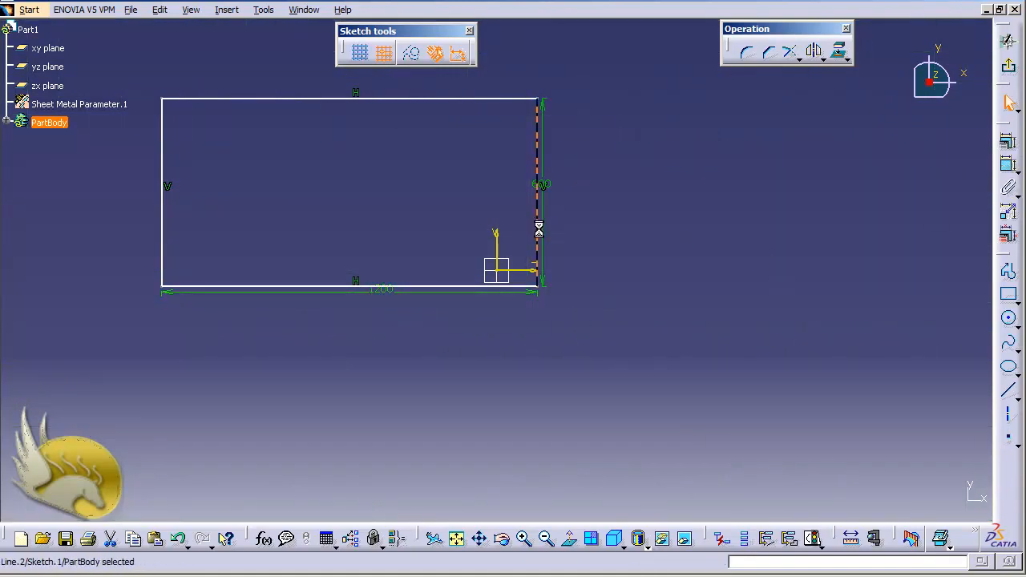
ctrl+click(164, 231)
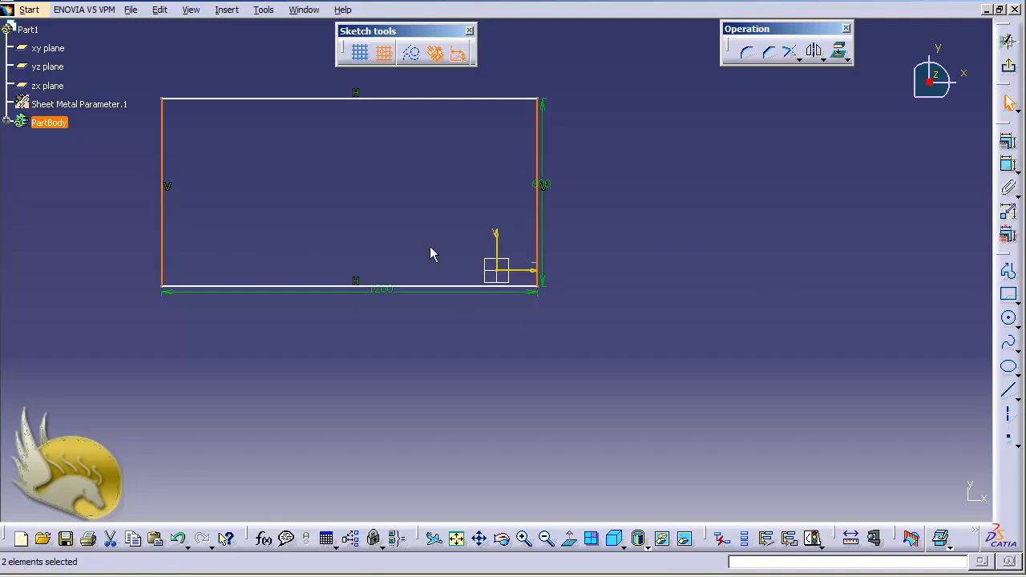
ctrl+click(497, 245)
click(1009, 142)
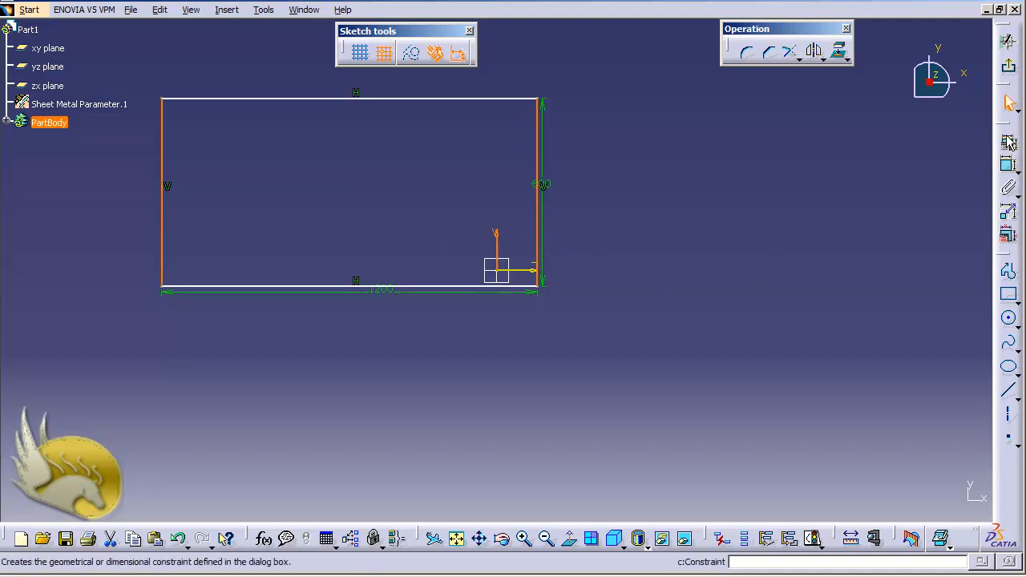
click(821, 295)
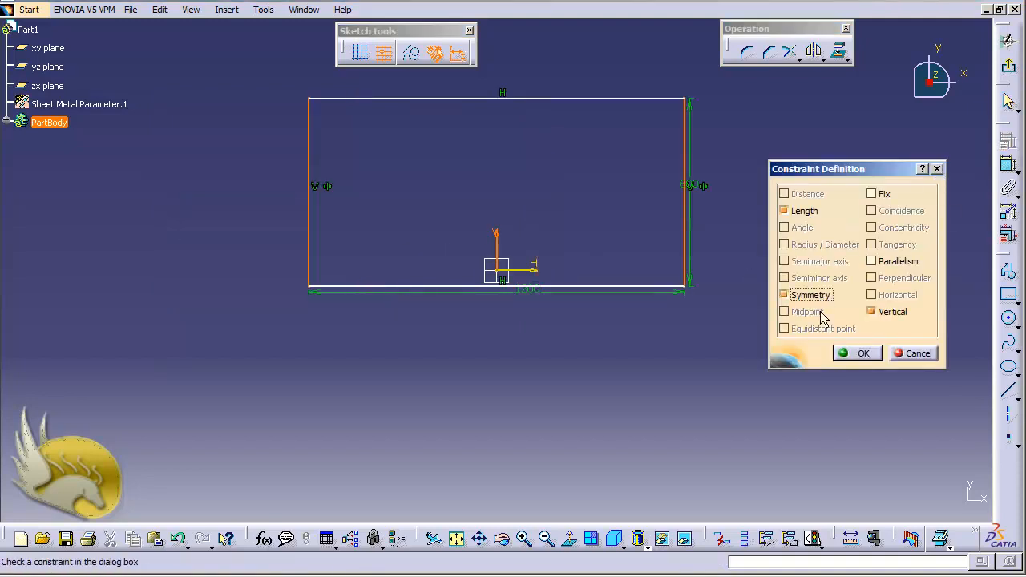
click(848, 354)
- Constrain the rectangle's two horizontal edges to be symmetric about the horizontal axis and exit the sketch
click(590, 287)
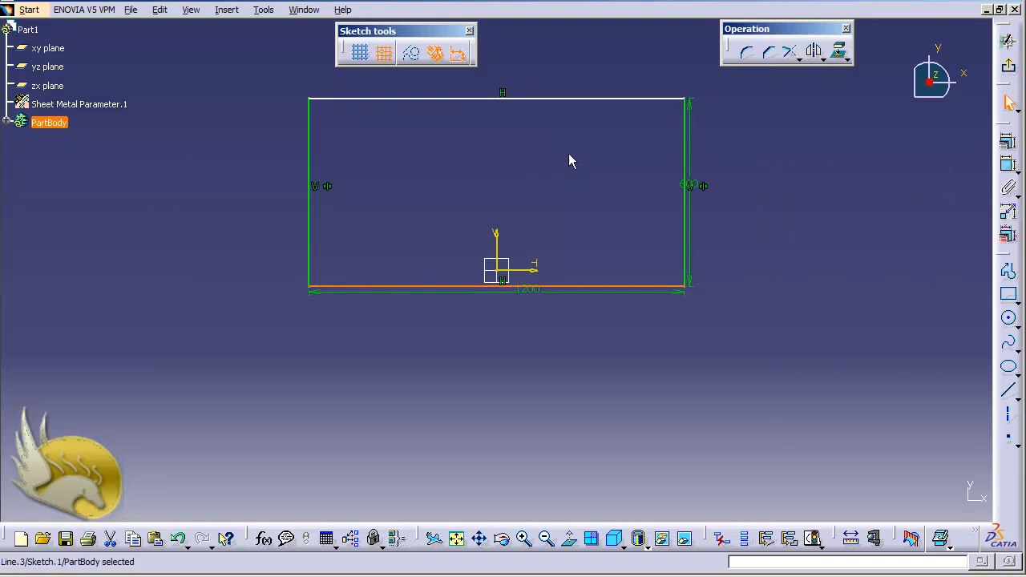
ctrl+click(561, 98)
ctrl+click(529, 270)
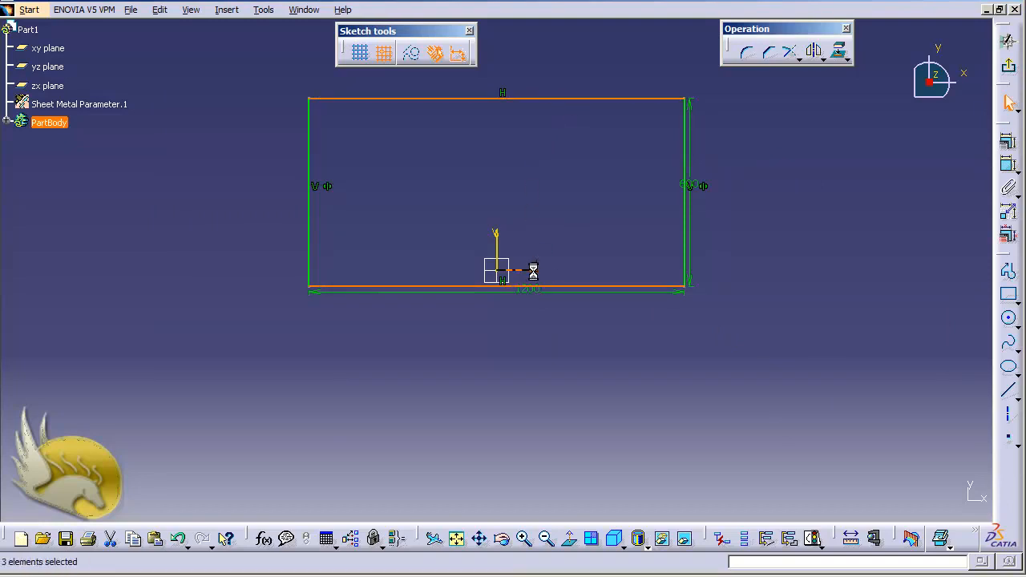
click(1008, 141)
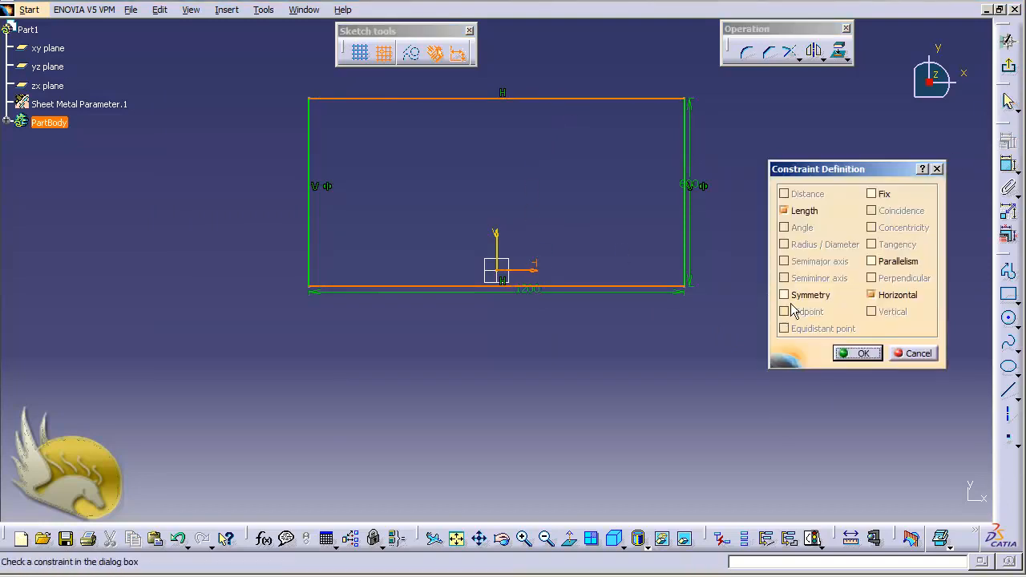
click(792, 296)
click(858, 354)
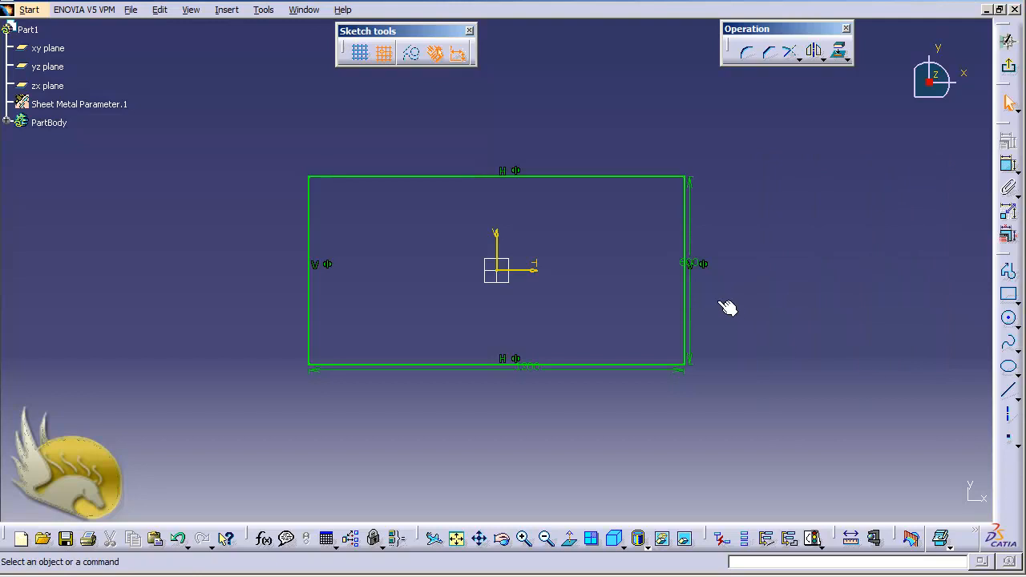
click(1008, 42)
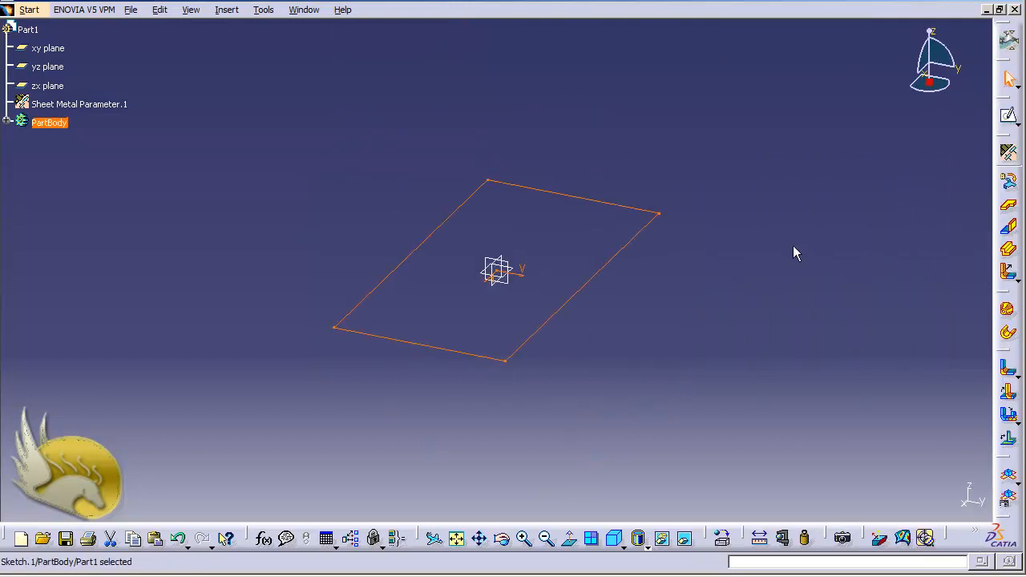
- Create a sheet metal wall from the rectangle sketch with no tangent feature selected
click(227, 9)
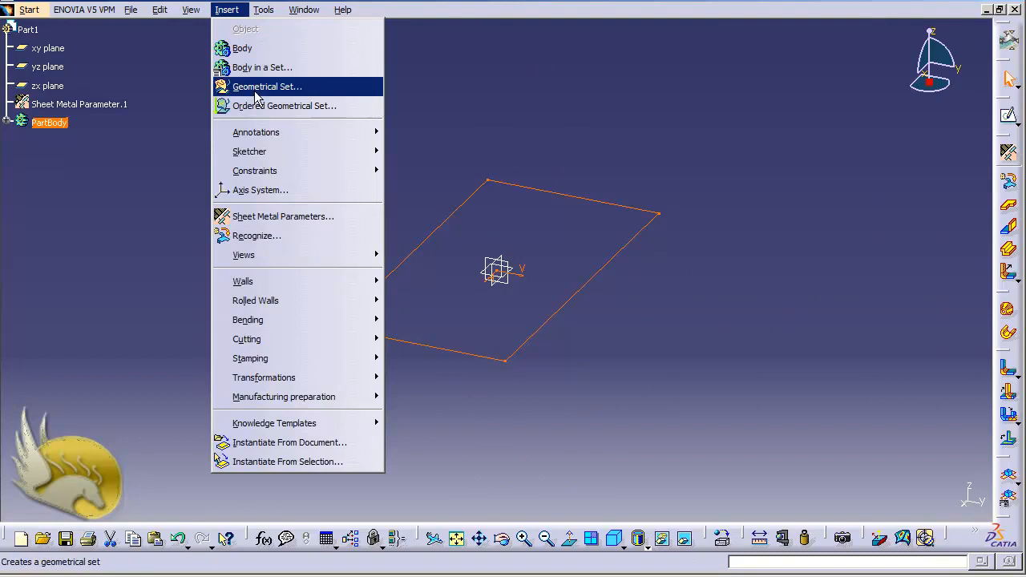
mouse_move(351, 282)
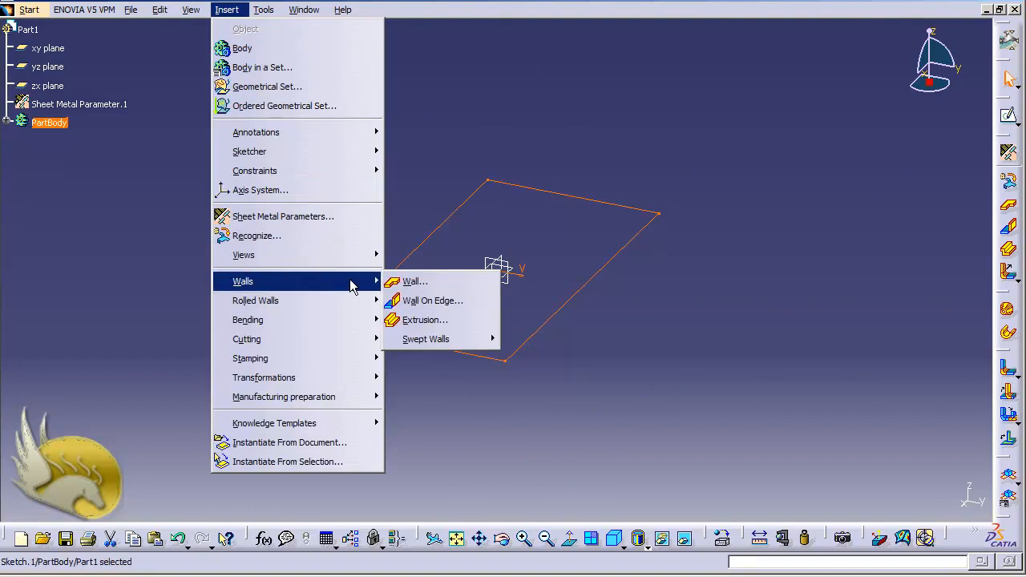
click(413, 282)
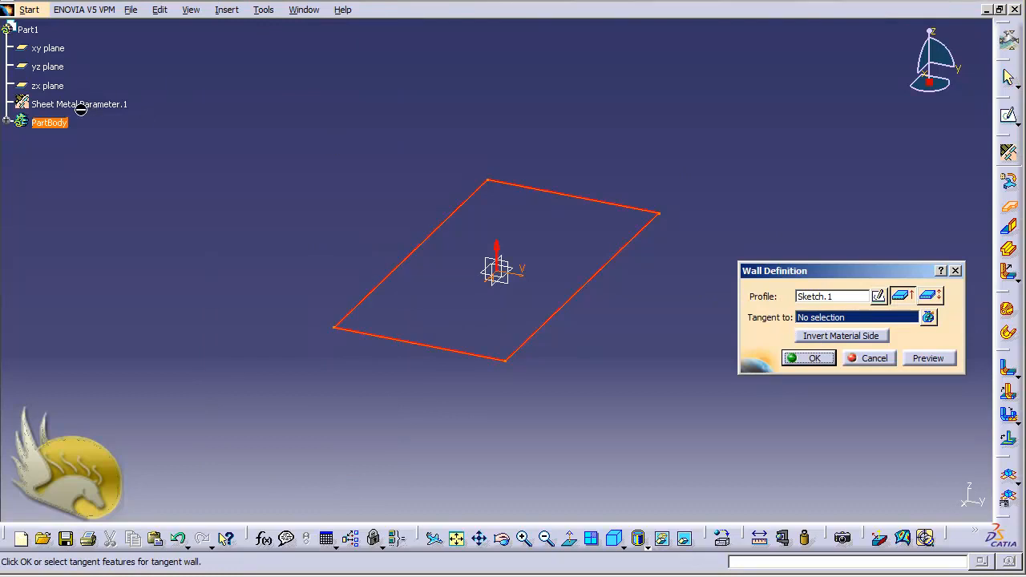
click(817, 360)
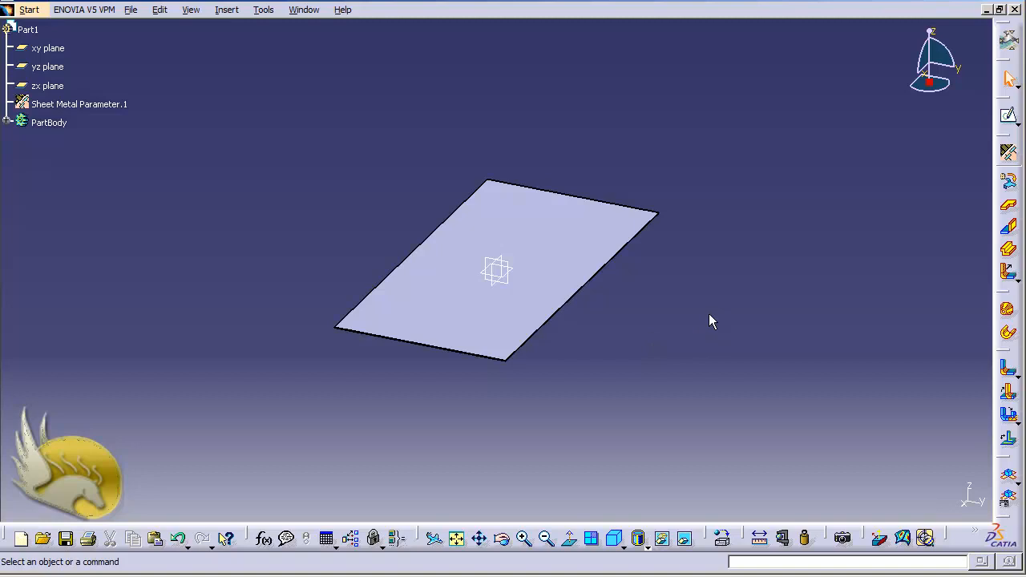
- Sketch on the wall's top face a rectangle inset about 60 mm from its upper and right edges and about 40 mm from its left edge
click(521, 247)
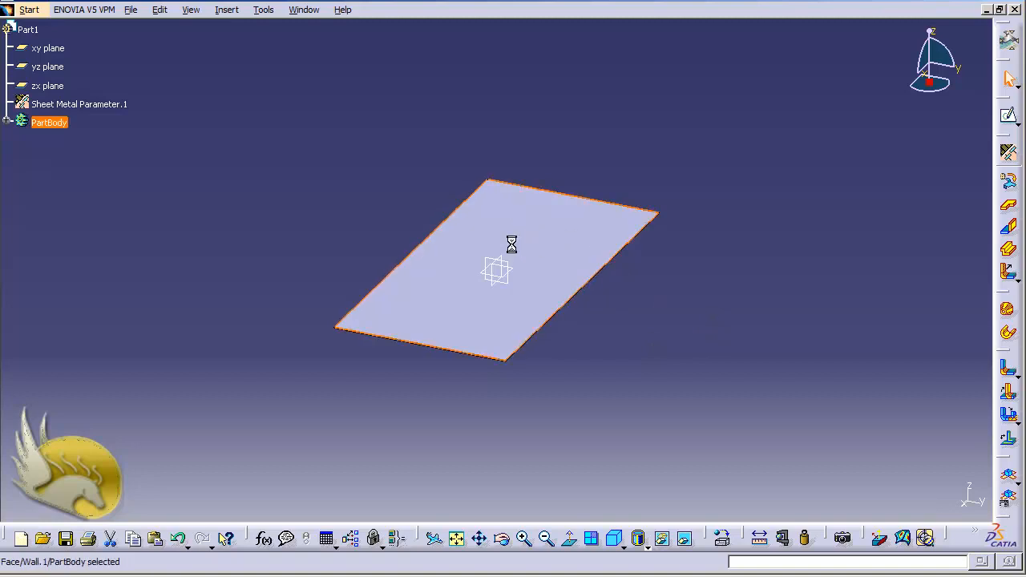
click(1008, 115)
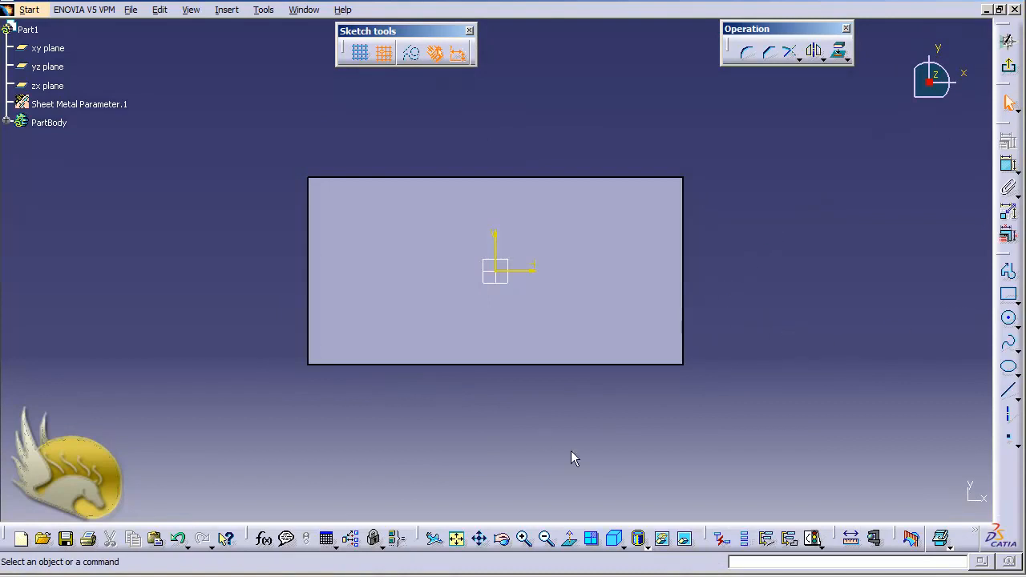
click(524, 539)
click(525, 539)
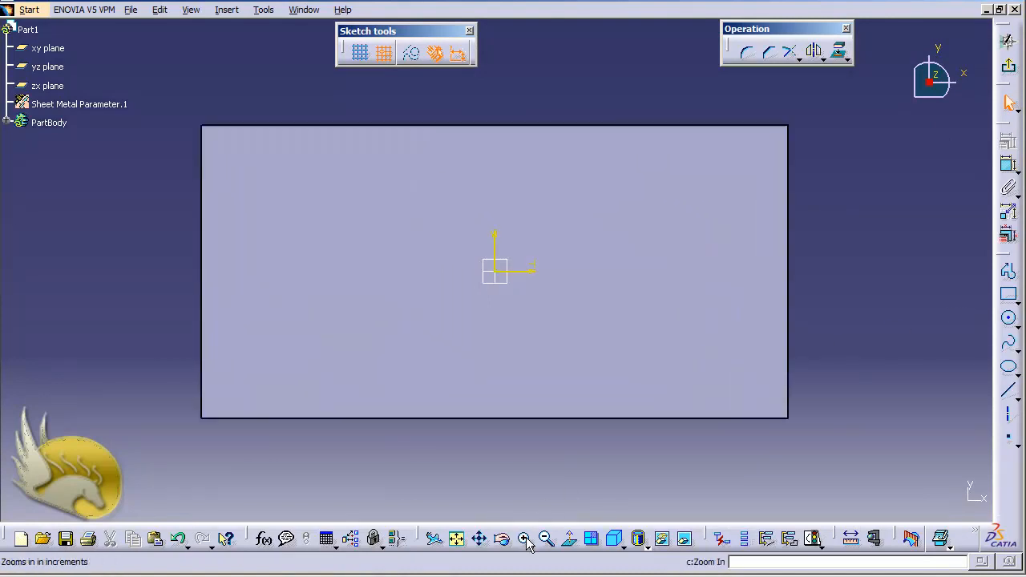
click(525, 539)
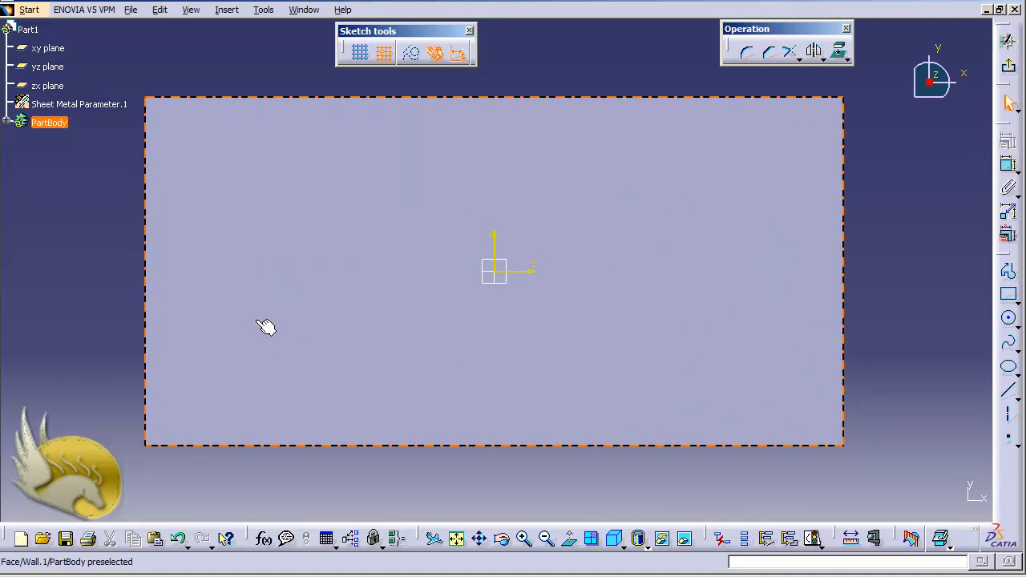
click(1007, 297)
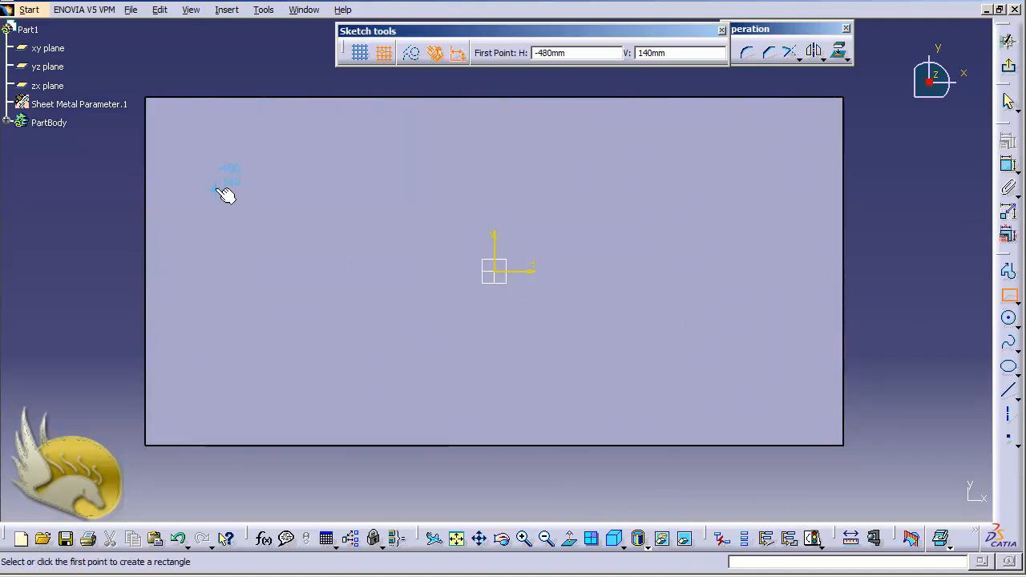
click(168, 132)
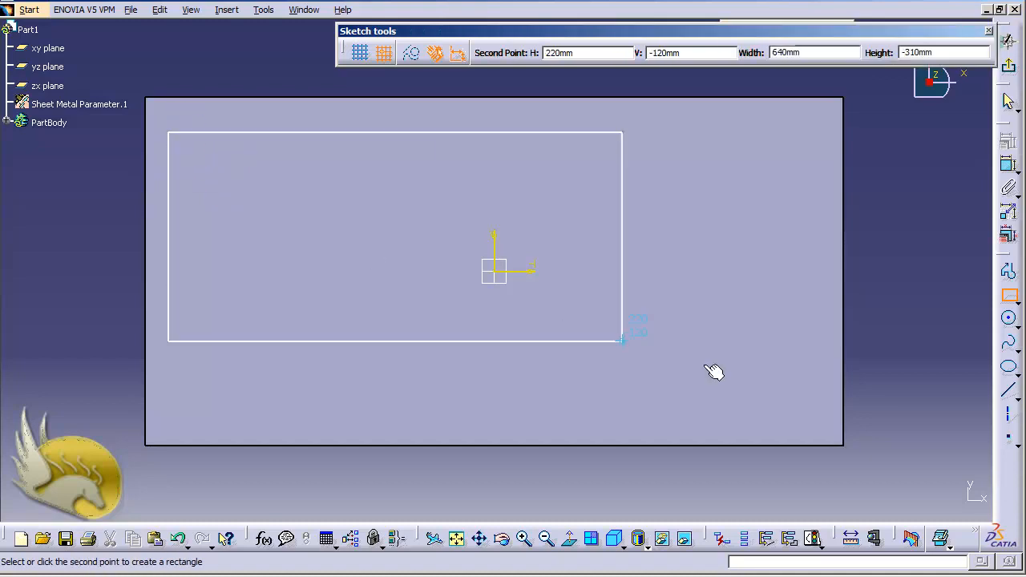
click(808, 416)
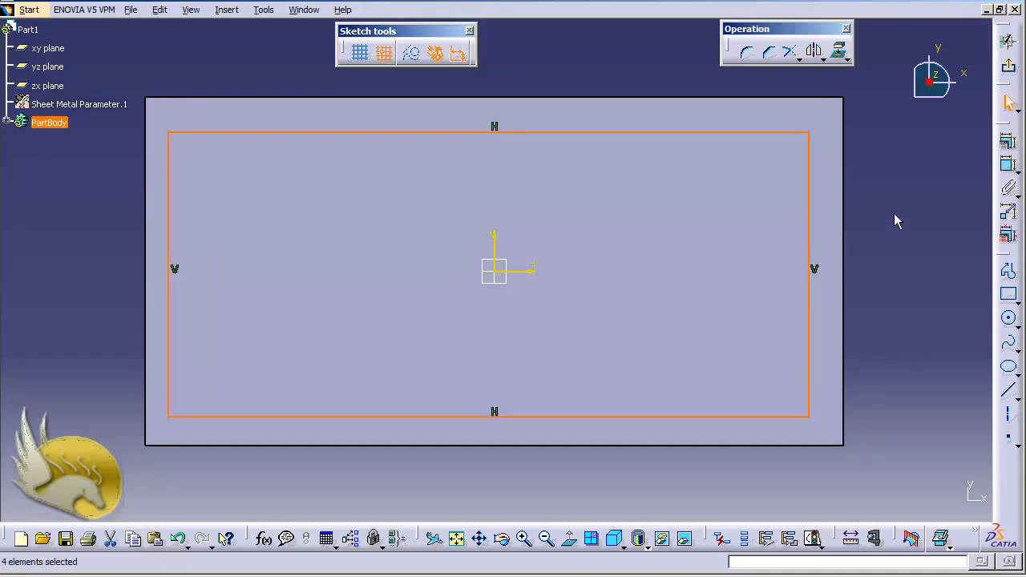
- Dimension the gap between the inner rectangle's top edge and the wall's top edge and set it to 90 mm
click(1008, 164)
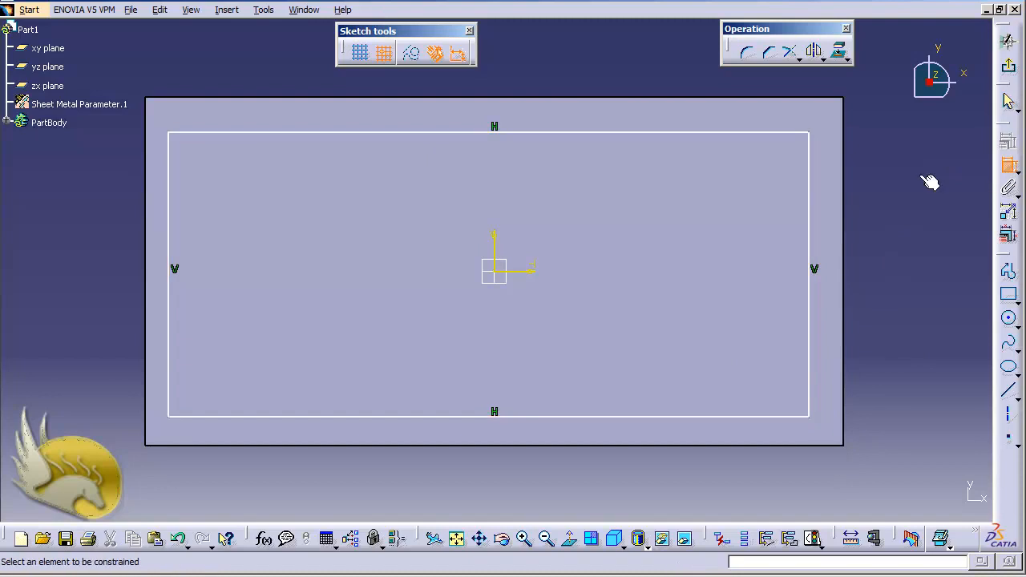
click(785, 131)
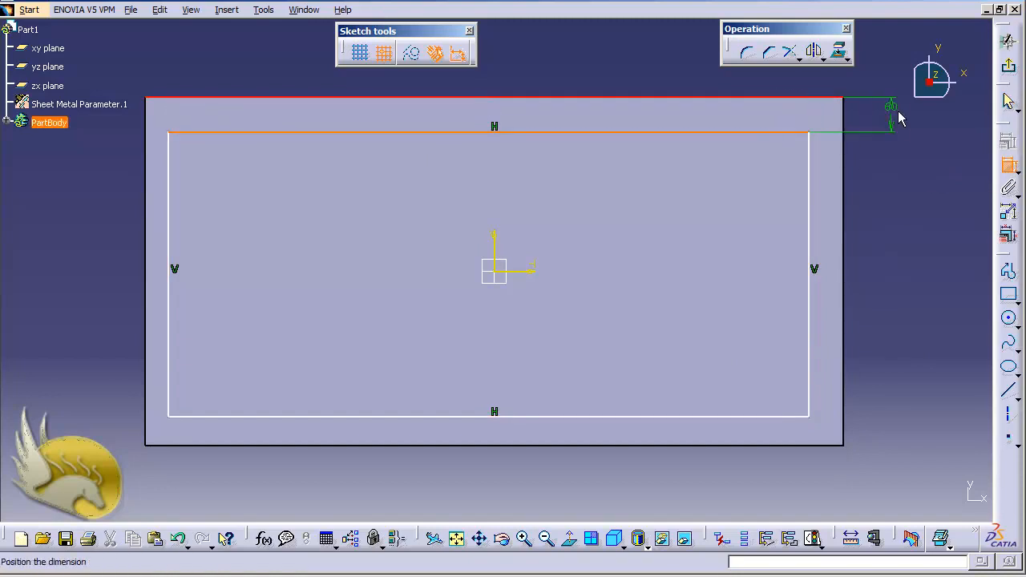
click(901, 122)
double_click(902, 118)
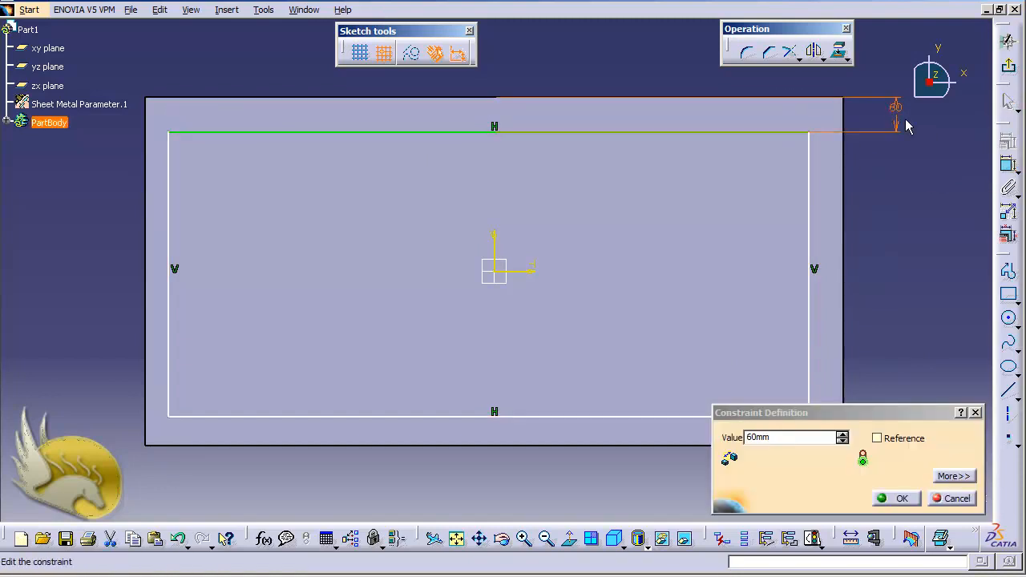
key(Return)
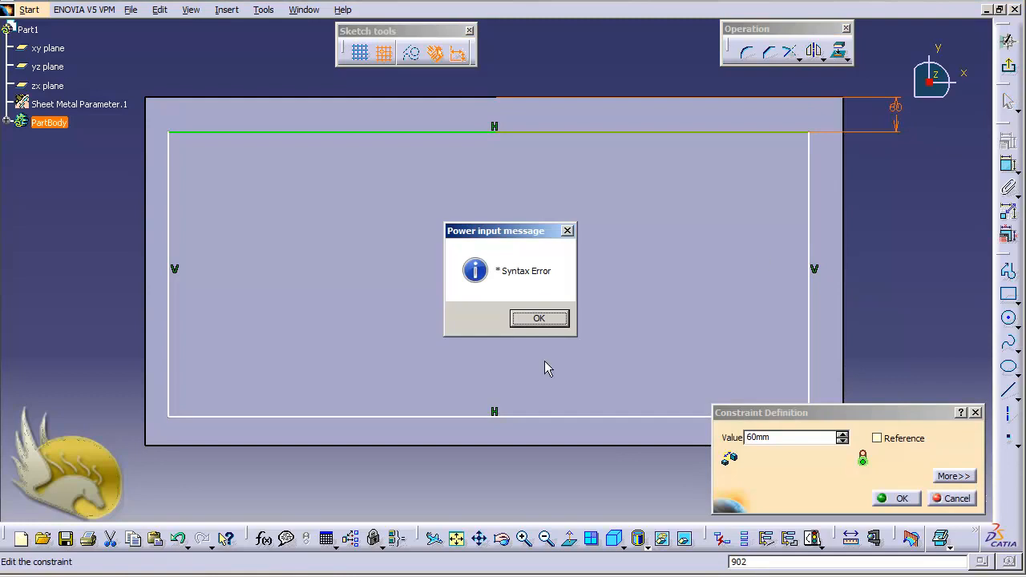
click(537, 319)
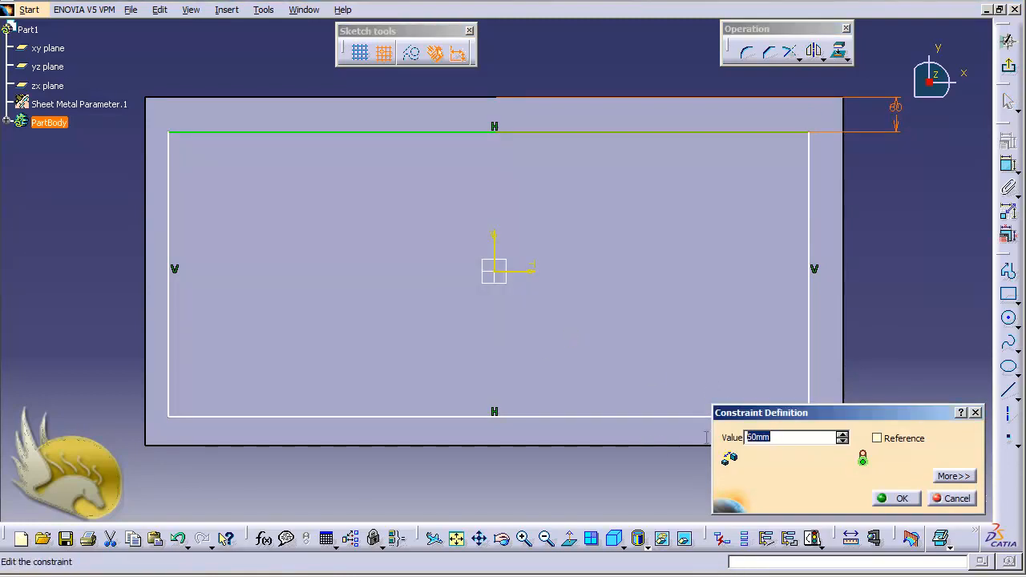
text(90)
key(Return)
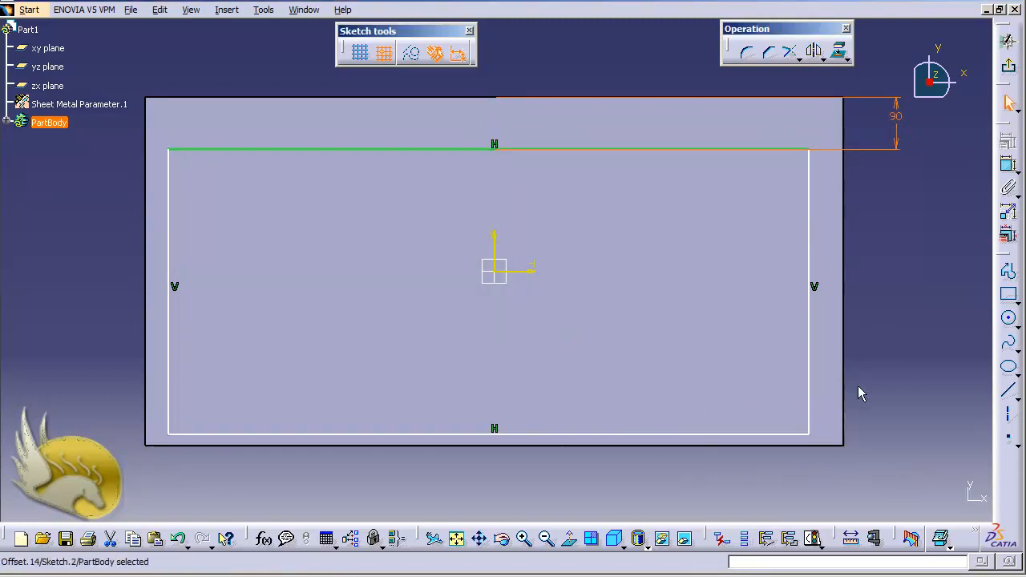
- Dimension the gap between the inner rectangle's right edge and the wall's right edge and set it to 15 mm
click(1008, 164)
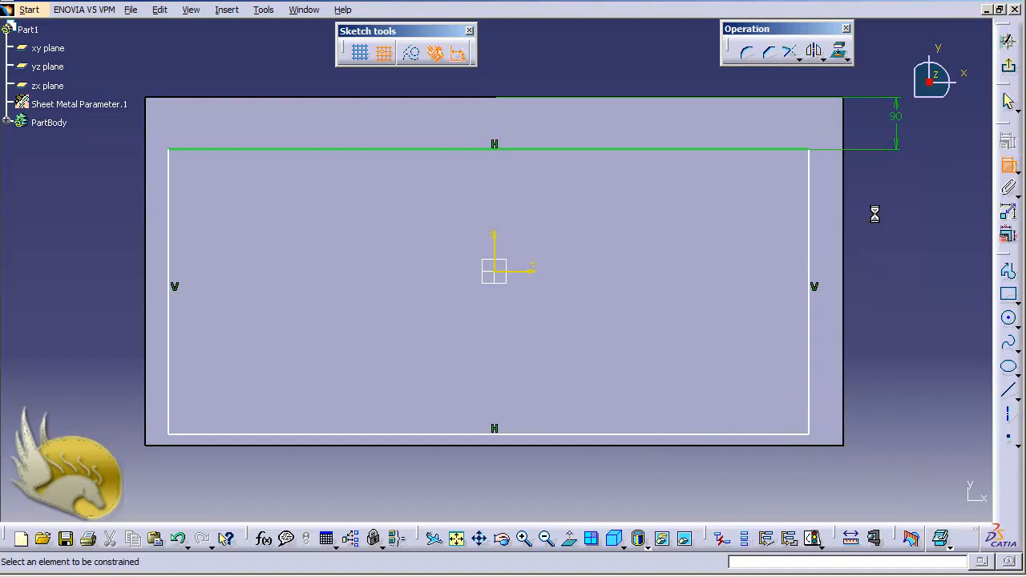
click(811, 213)
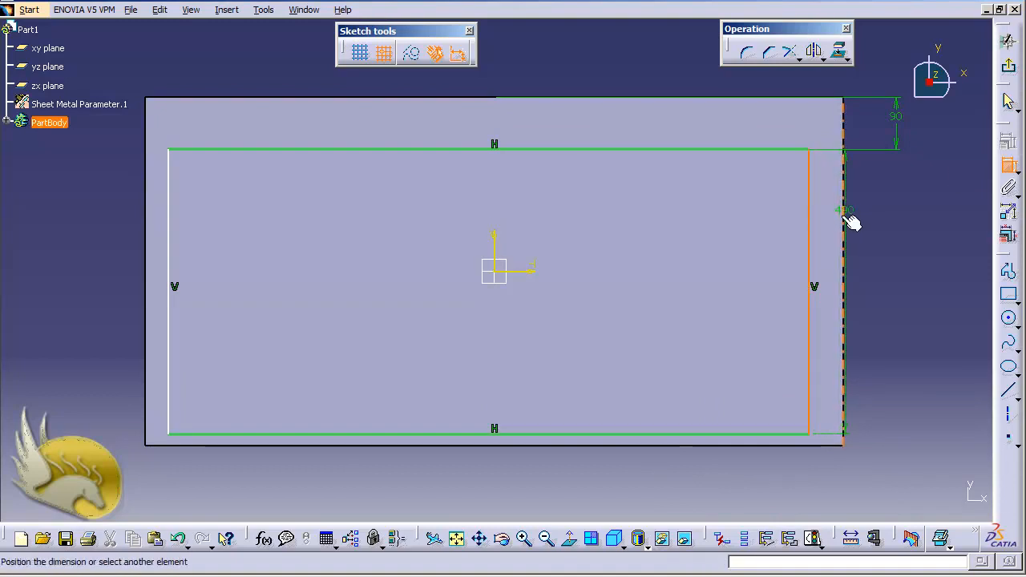
click(844, 219)
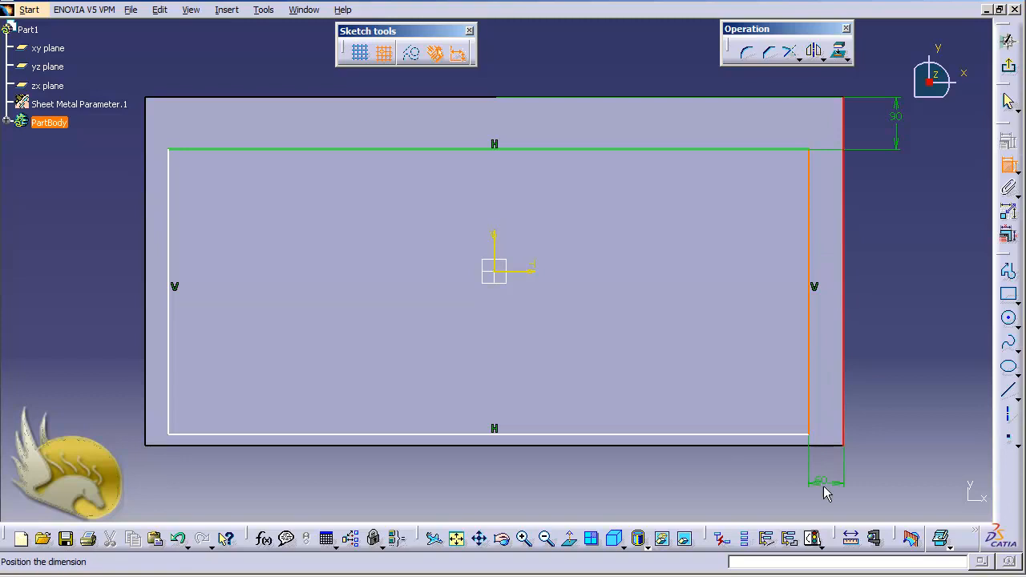
click(825, 492)
double_click(825, 490)
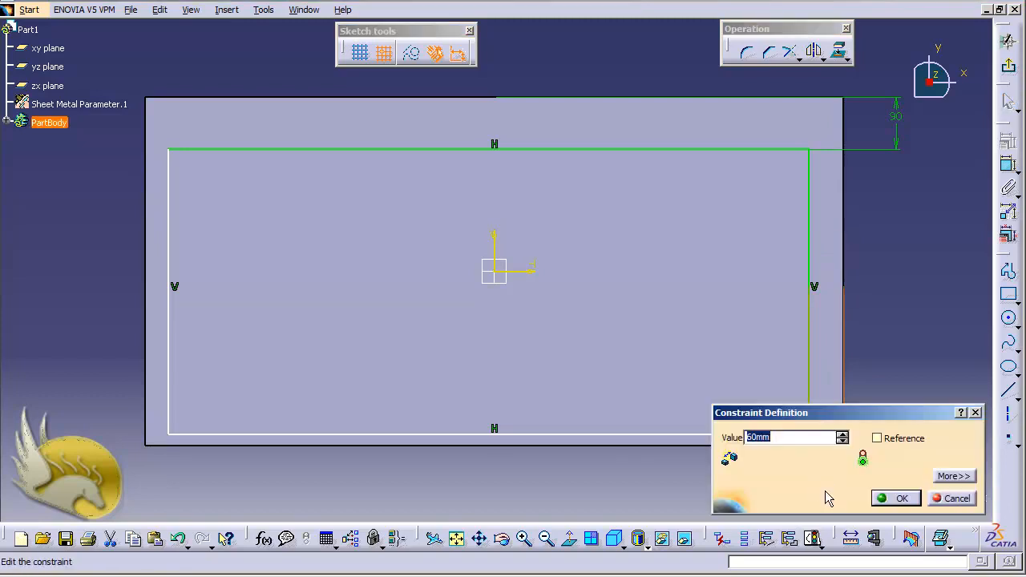
key(Return)
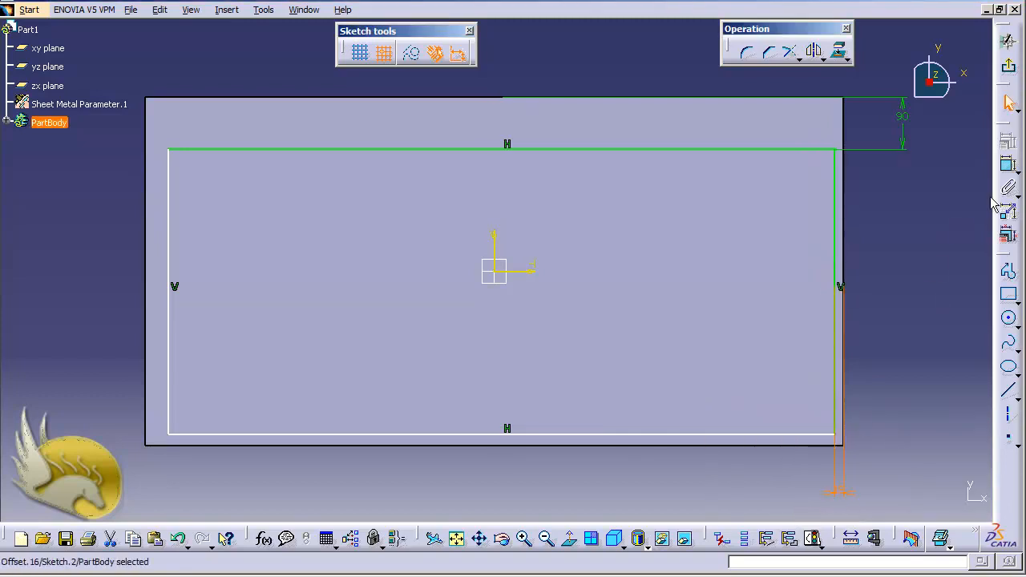
- Dimension the gap between the inner rectangle's left edge and the wall's left edge and set it to 15 mm
click(1008, 165)
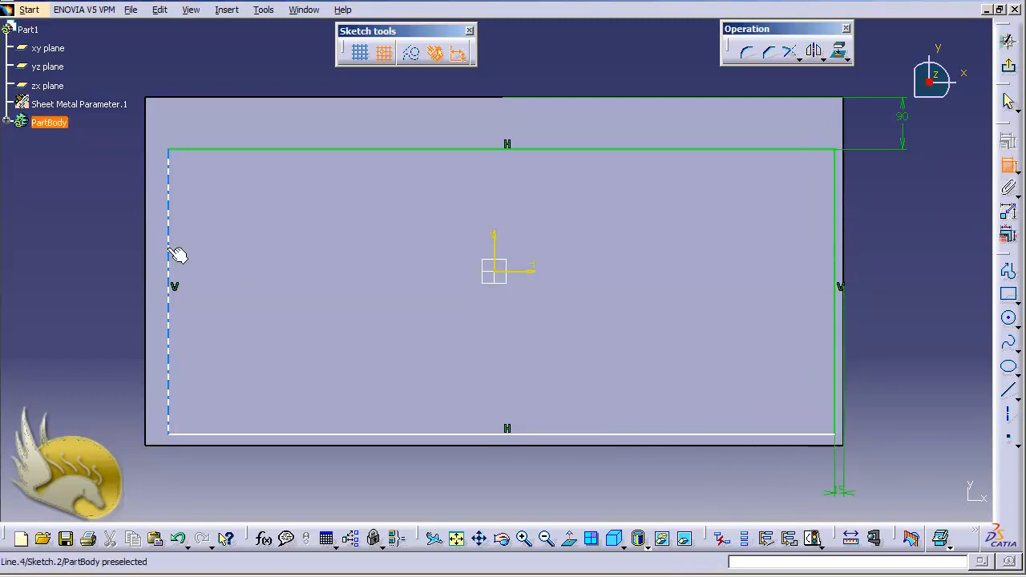
click(170, 252)
click(146, 258)
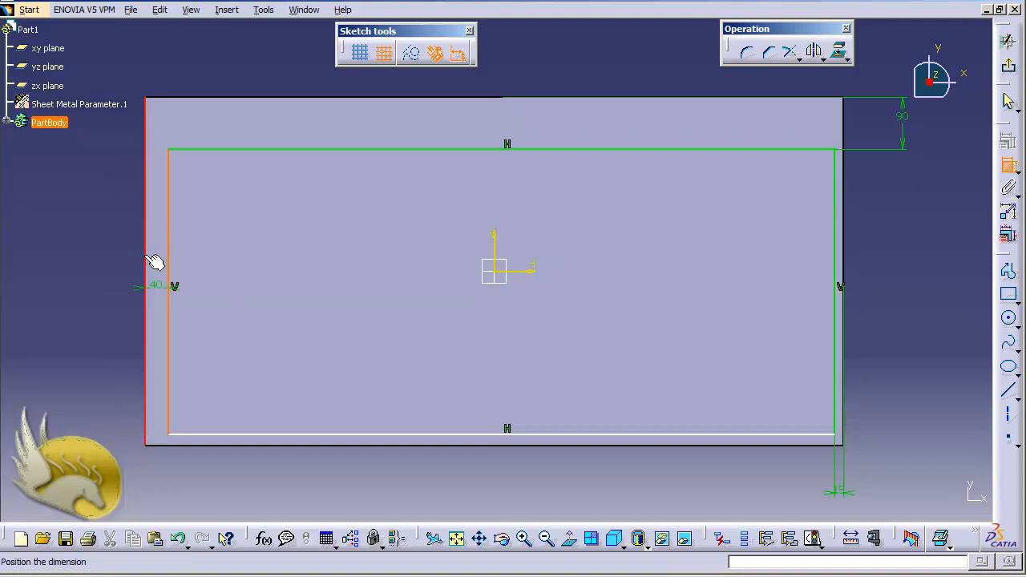
click(144, 481)
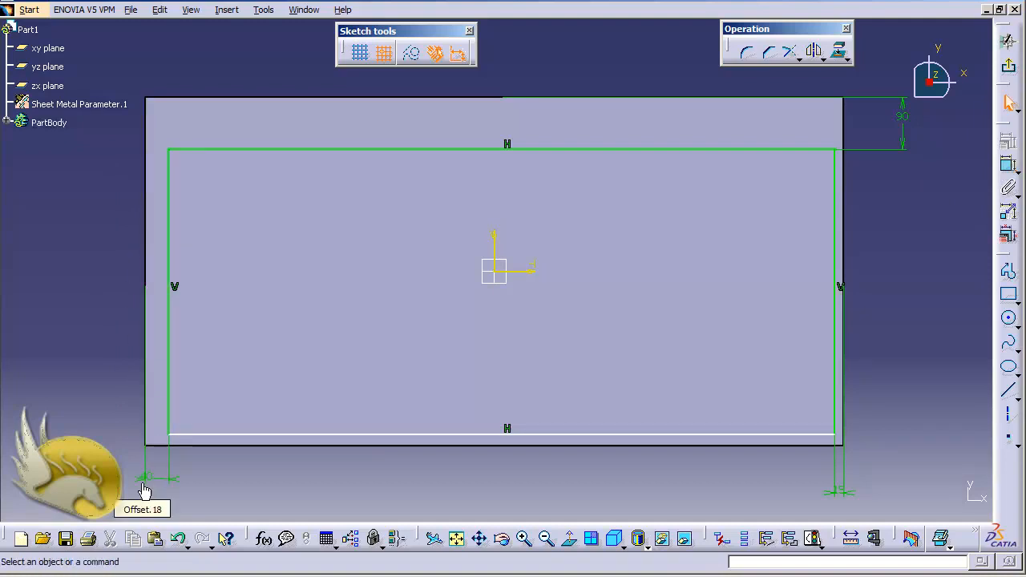
double_click(144, 480)
text(15mm)
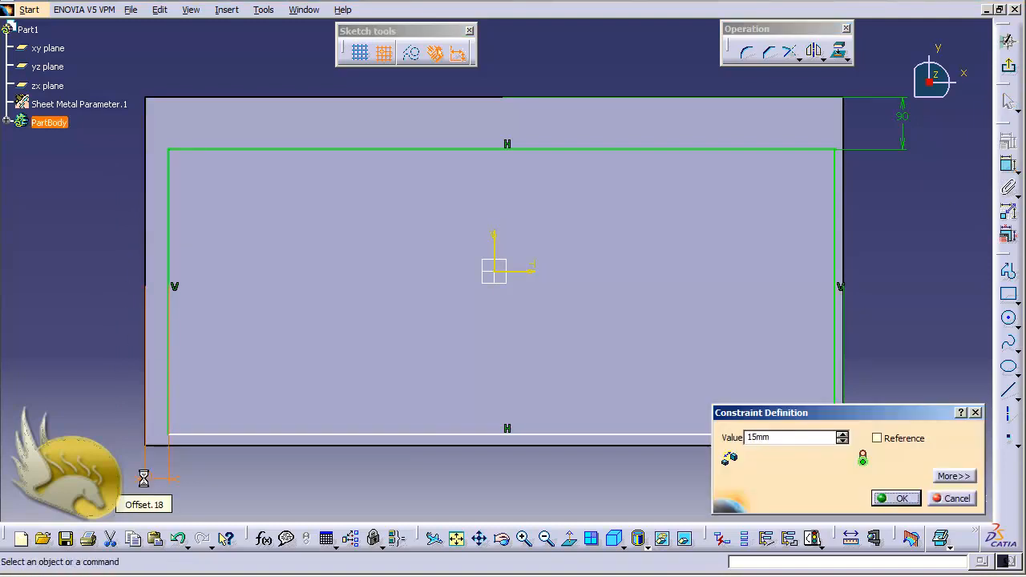
key(Return)
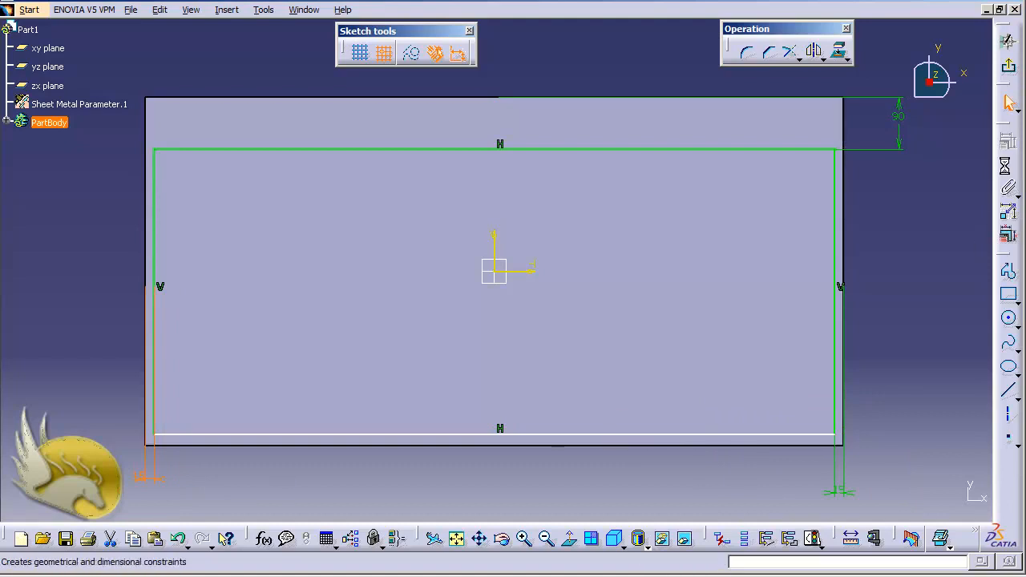
- Dimension the gap between the inner rectangle's bottom edge and the wall's bottom edge, set it to 20 mm, and leave the sketch
click(1009, 164)
click(646, 446)
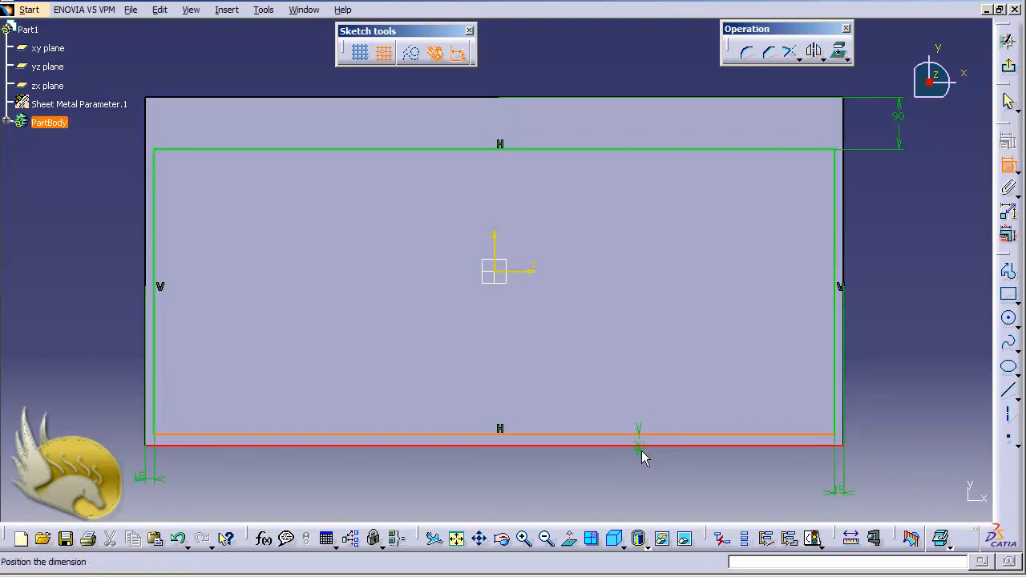
click(879, 449)
double_click(886, 446)
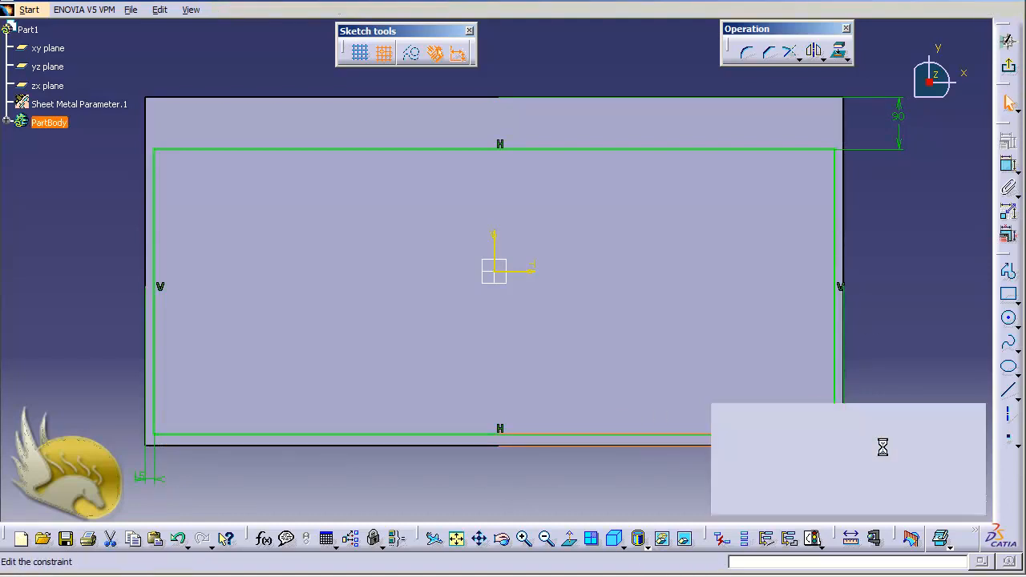
text(2)
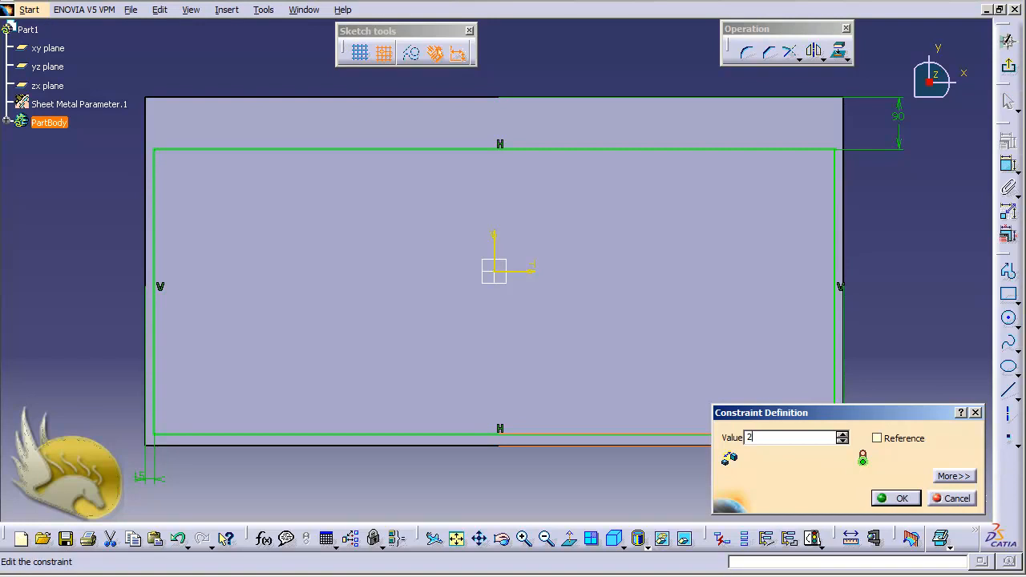
text(50)
key(Return)
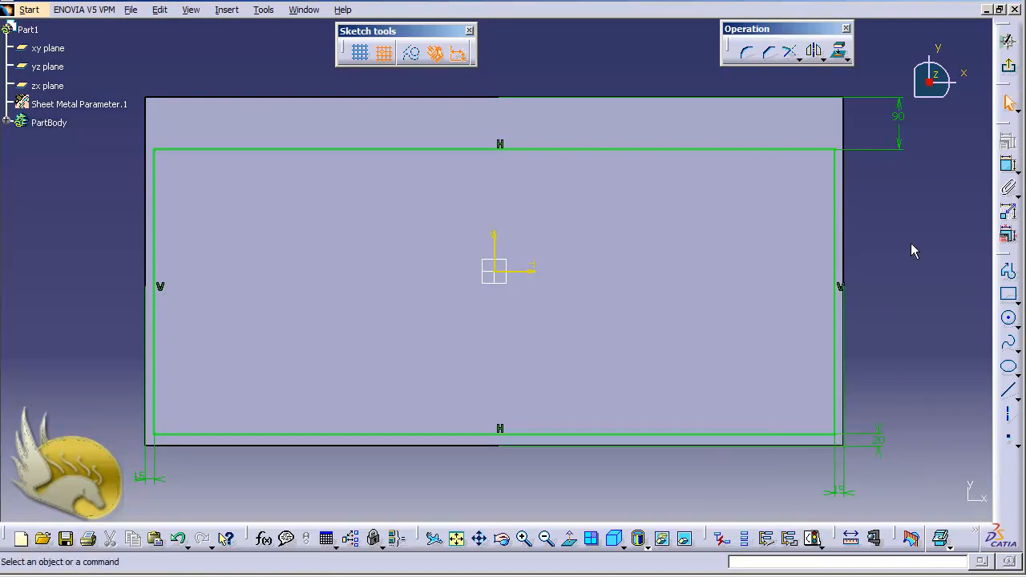
click(1008, 66)
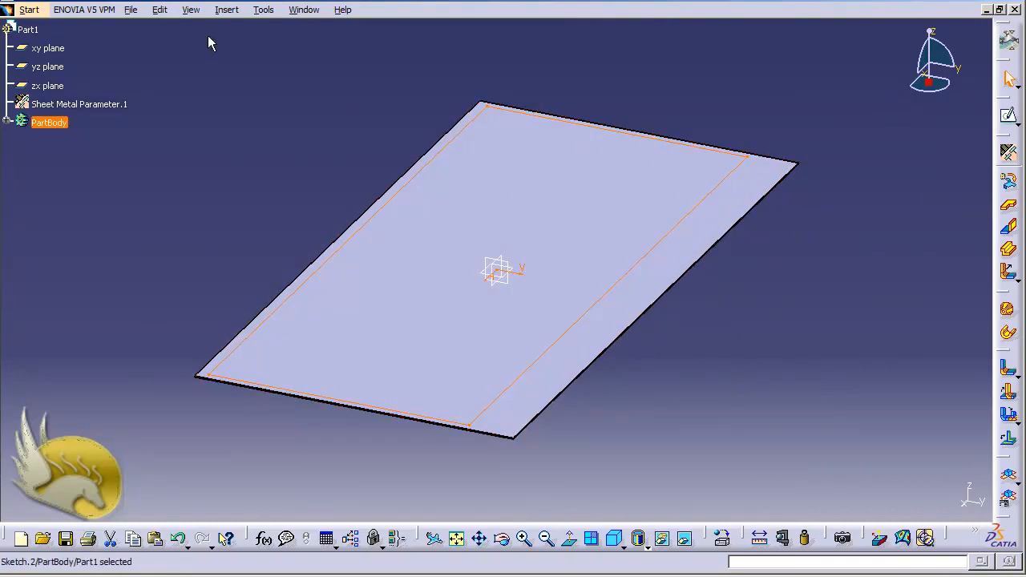
- Start a Surface Stamp from the inner rectangle sketch with angle A set to 30° and height H to 20 mm
click(222, 11)
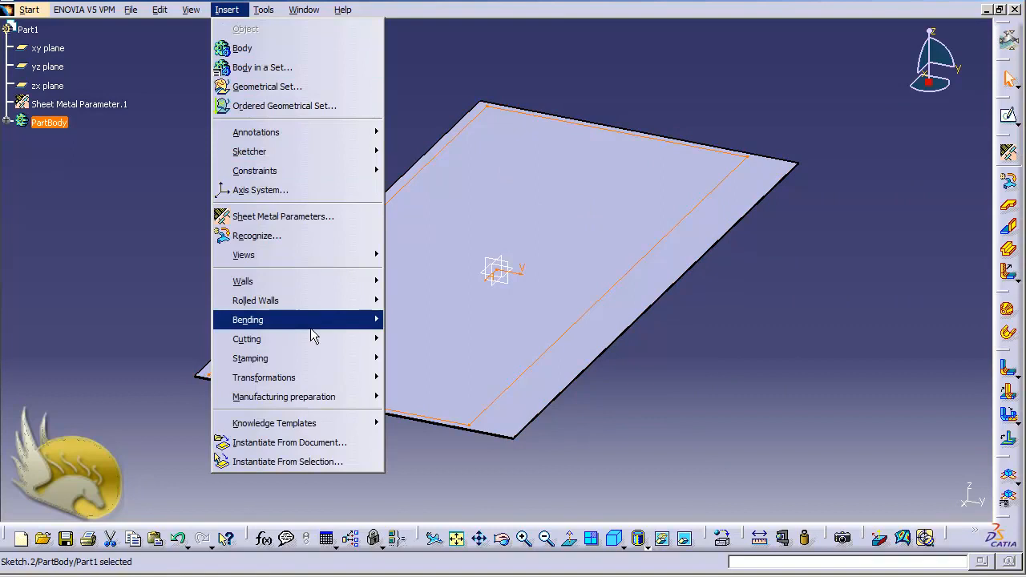
mouse_move(317, 359)
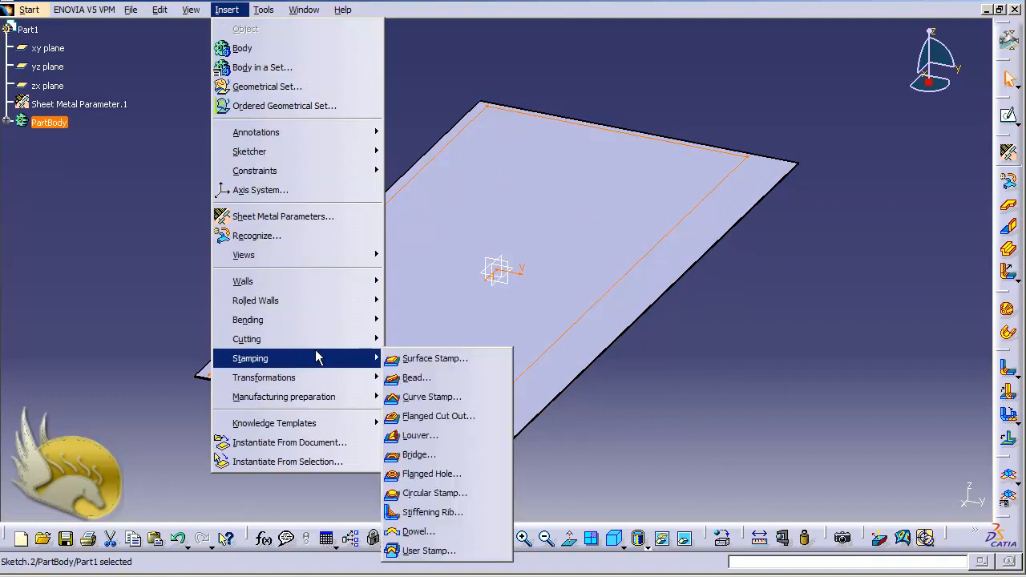
click(462, 366)
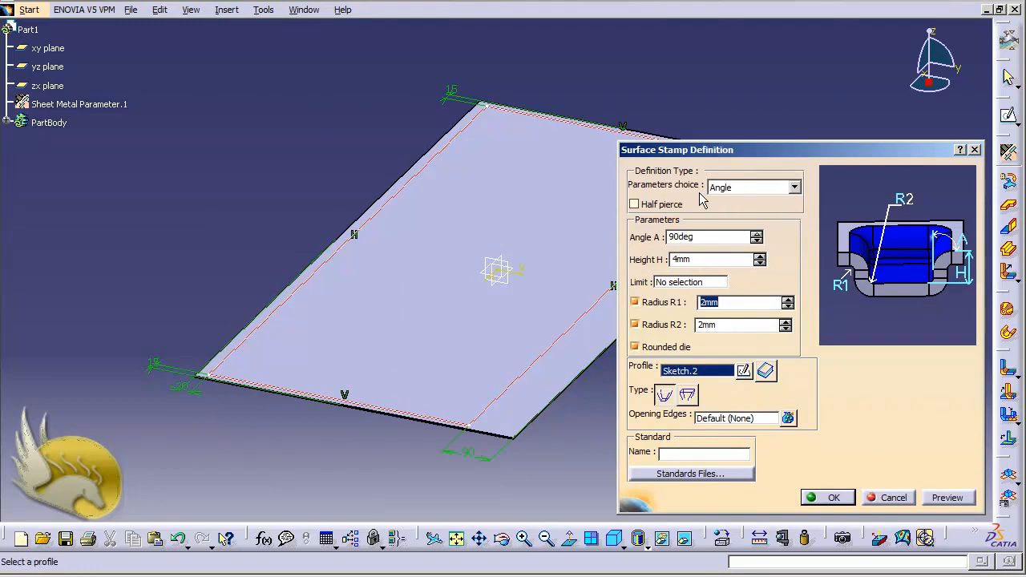
click(704, 240)
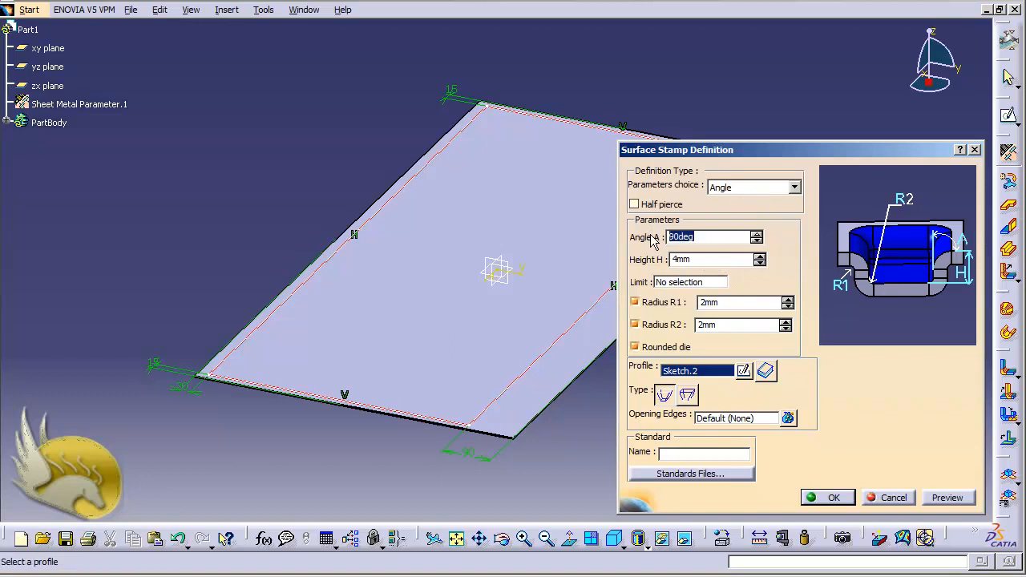
text(30)
click(691, 260)
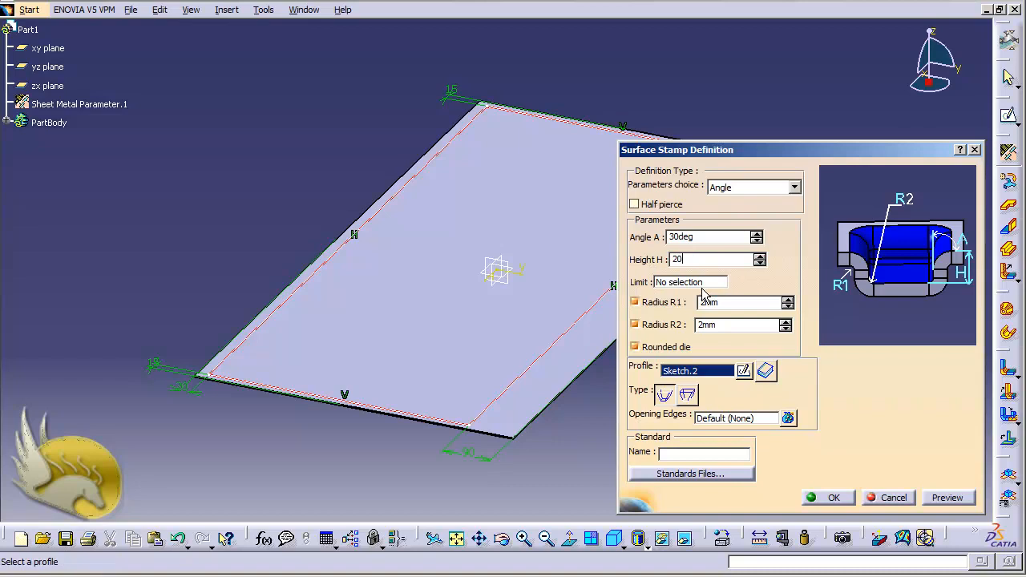
- Set the stamp's radii R1 and R2 to 10 mm each and create the surface stamp
click(726, 302)
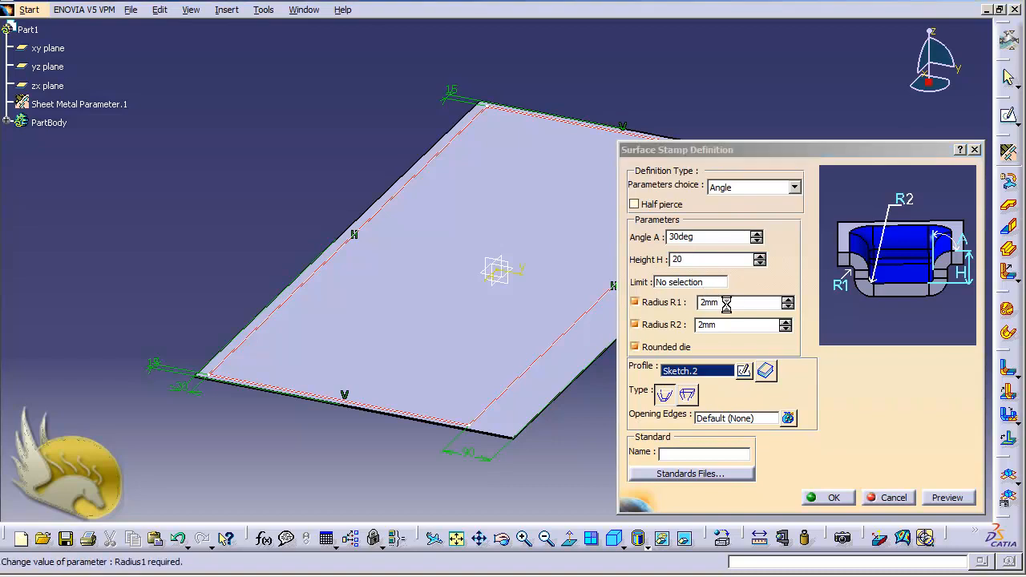
drag(728, 303, 676, 302)
drag(737, 325, 634, 323)
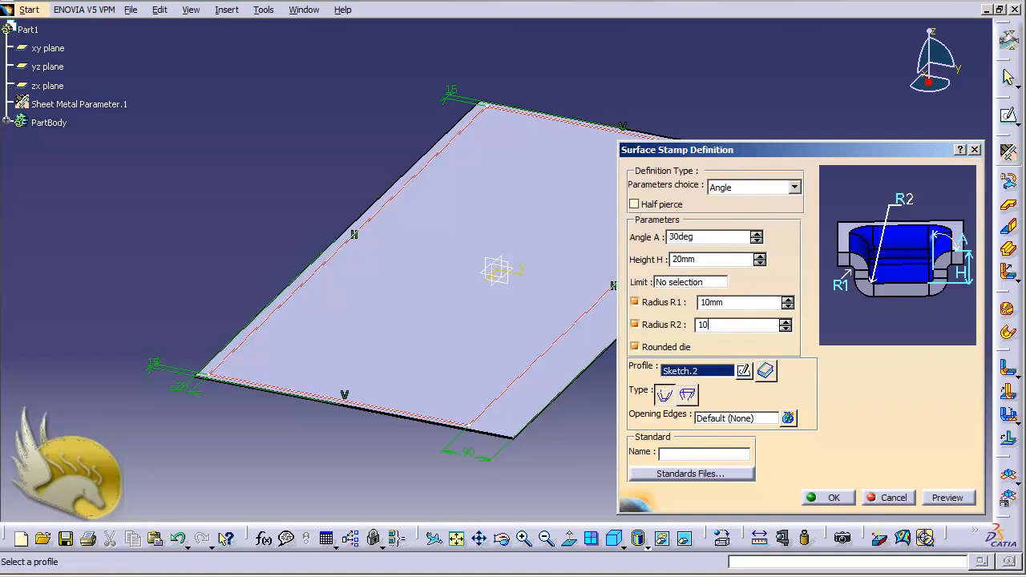
click(723, 304)
click(830, 497)
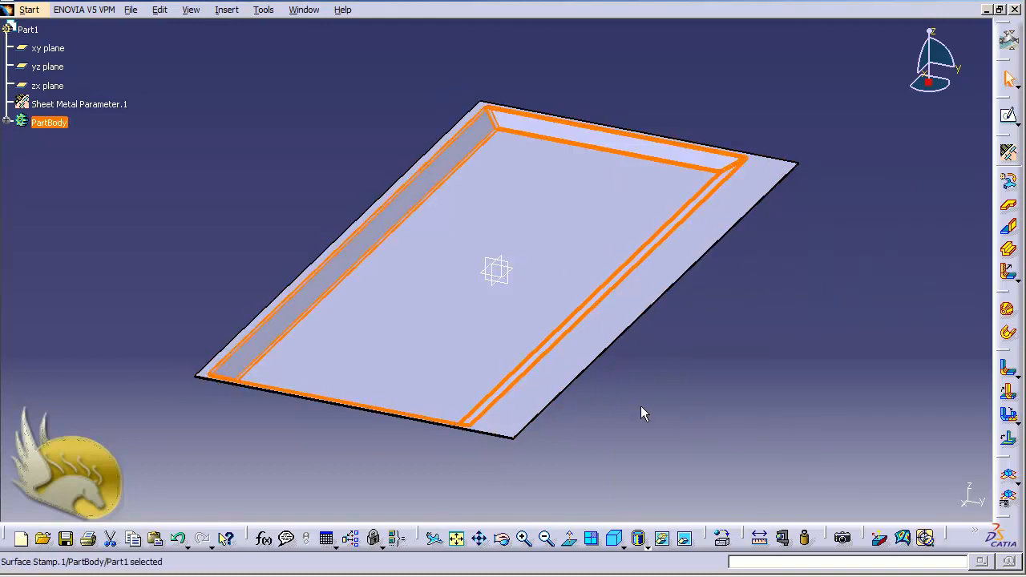
click(641, 406)
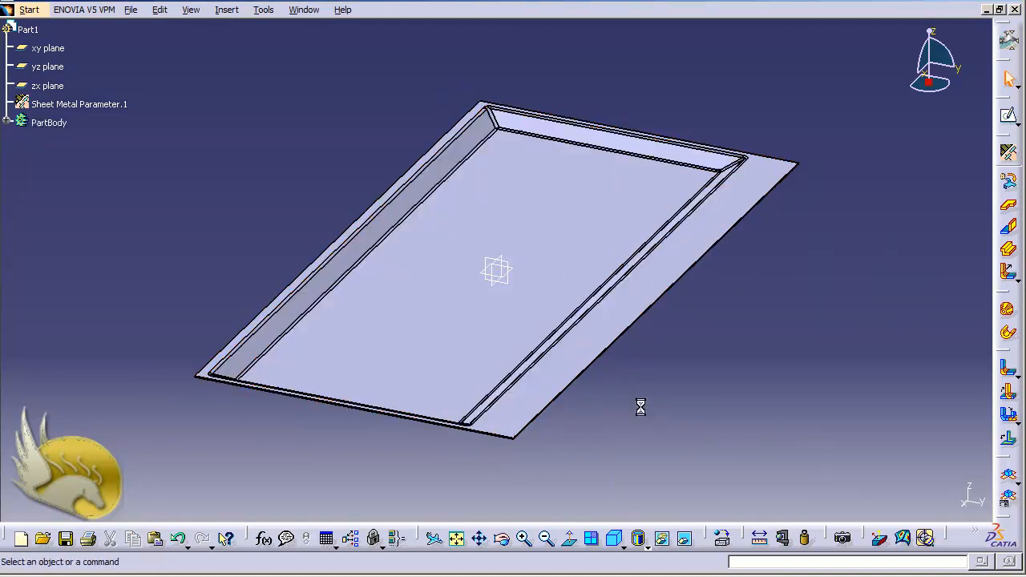
- Sketch a rectangle in the left half of the stamp's recessed flat face, clear of the face's edges and the sketch origin
click(443, 321)
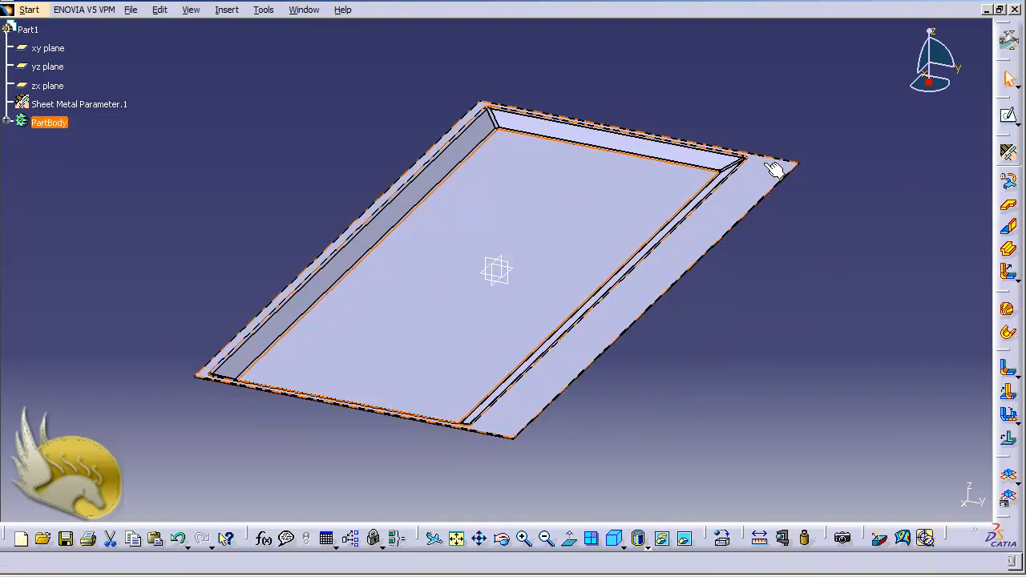
click(1007, 117)
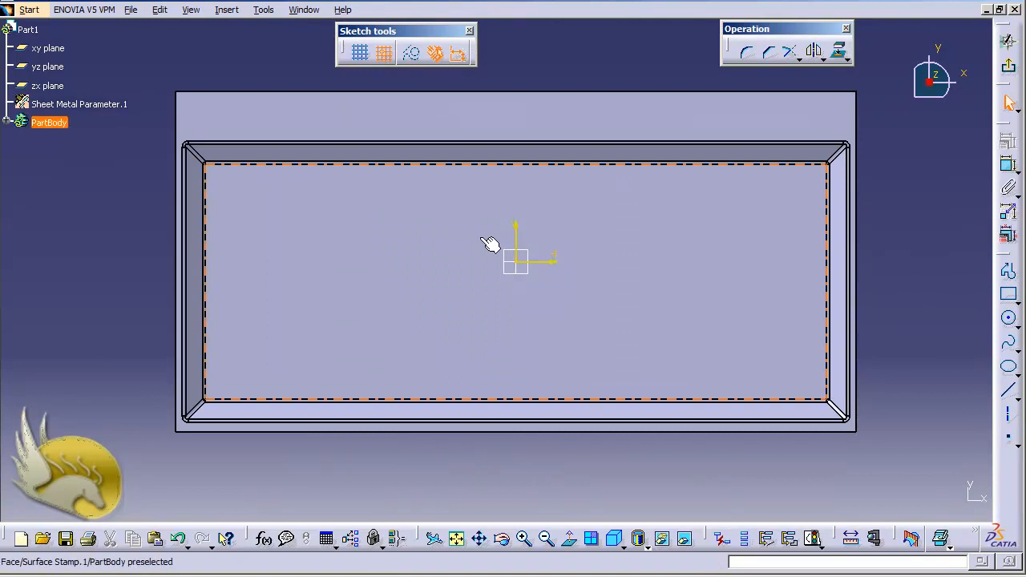
click(1008, 294)
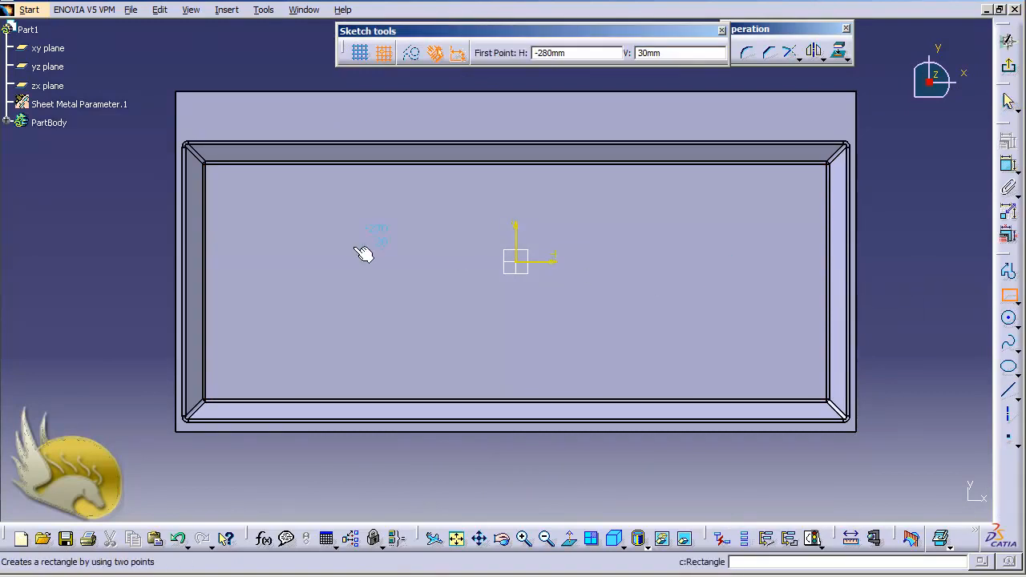
click(260, 194)
click(448, 329)
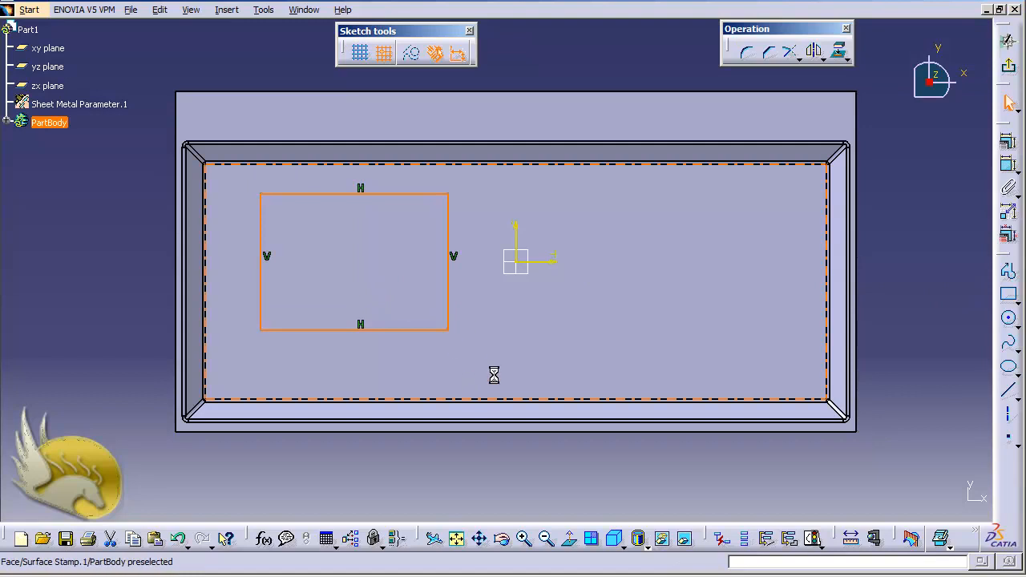
click(746, 52)
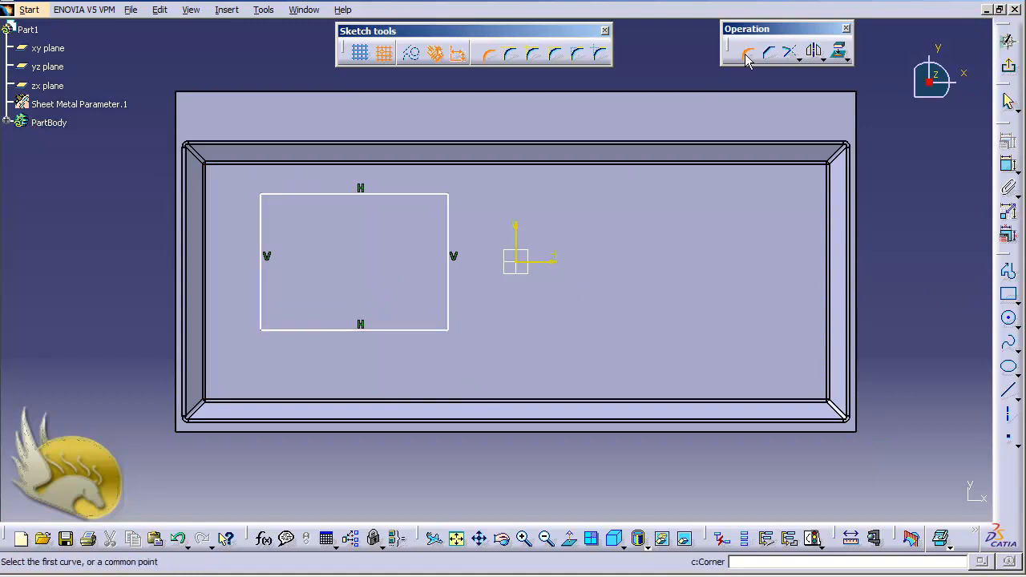
click(451, 200)
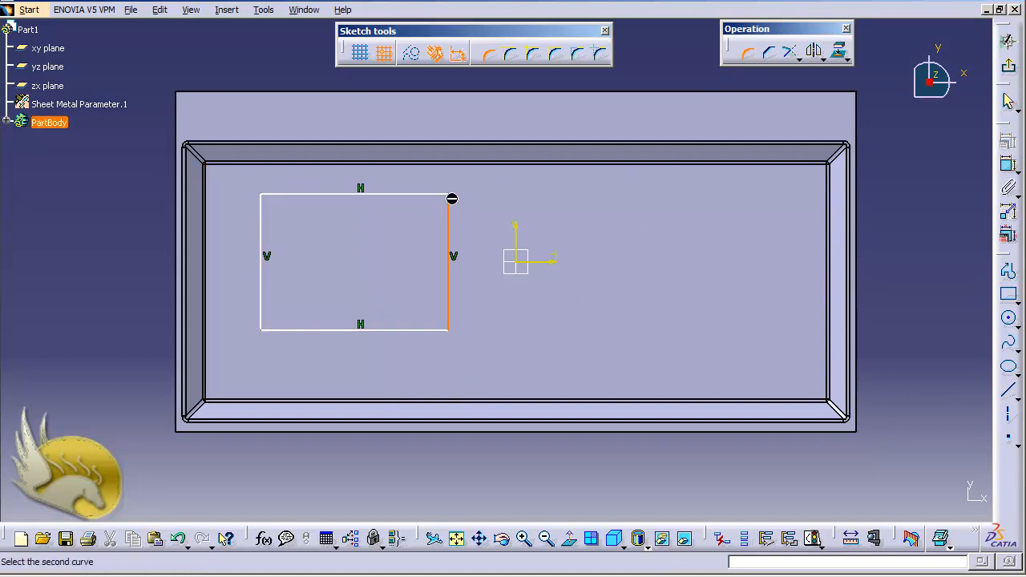
key(Escape)
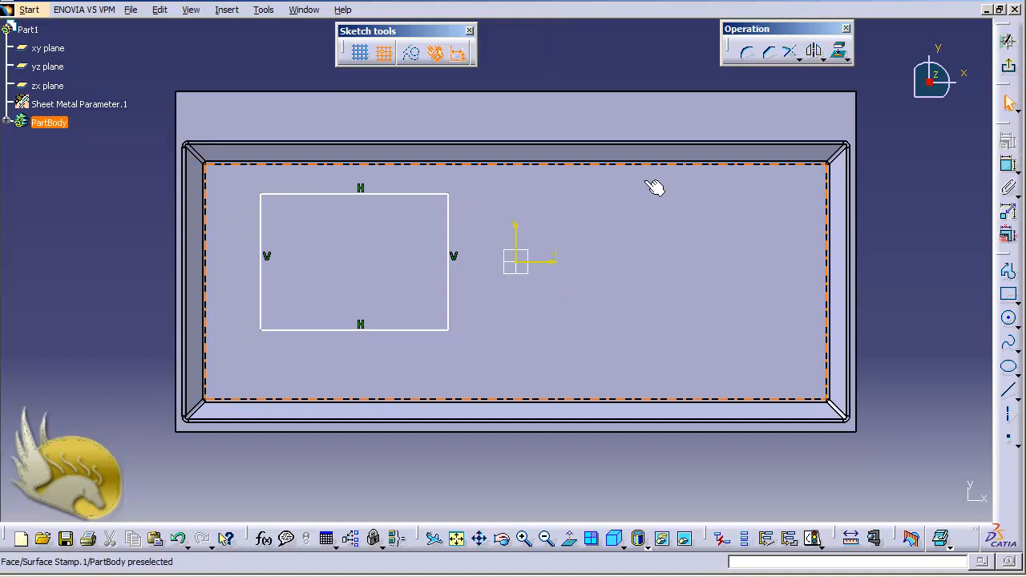
- Round the new rectangle's upper-right corner with a radius of about 68 mm and its lower-right corner with about 72 mm
click(746, 52)
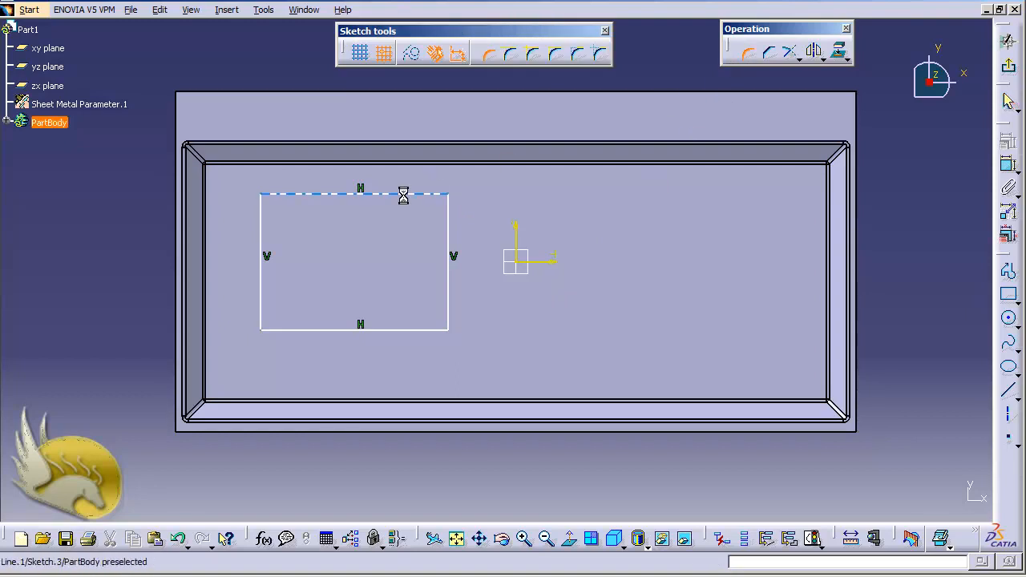
click(461, 200)
click(448, 215)
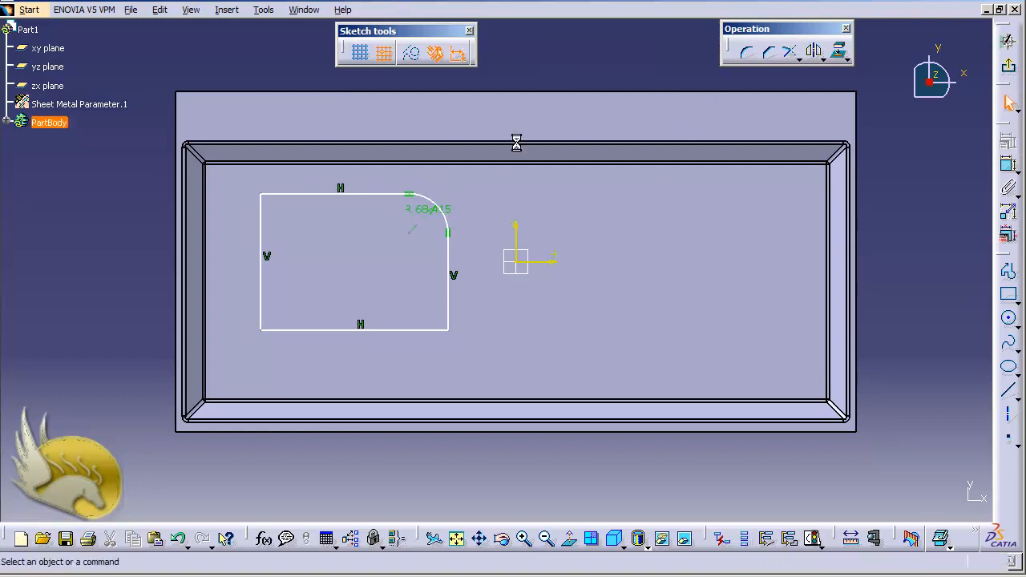
click(739, 56)
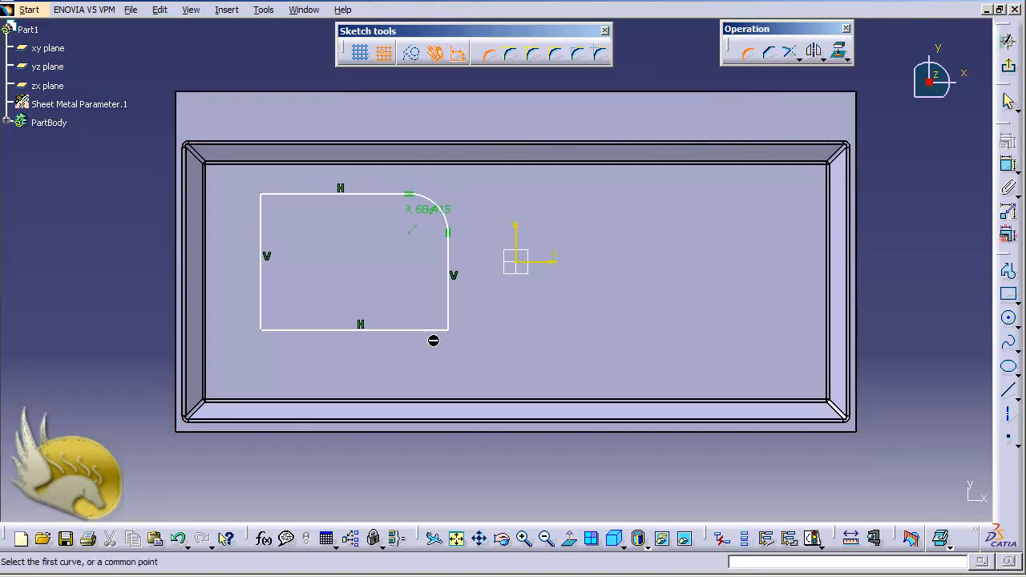
click(451, 331)
click(437, 308)
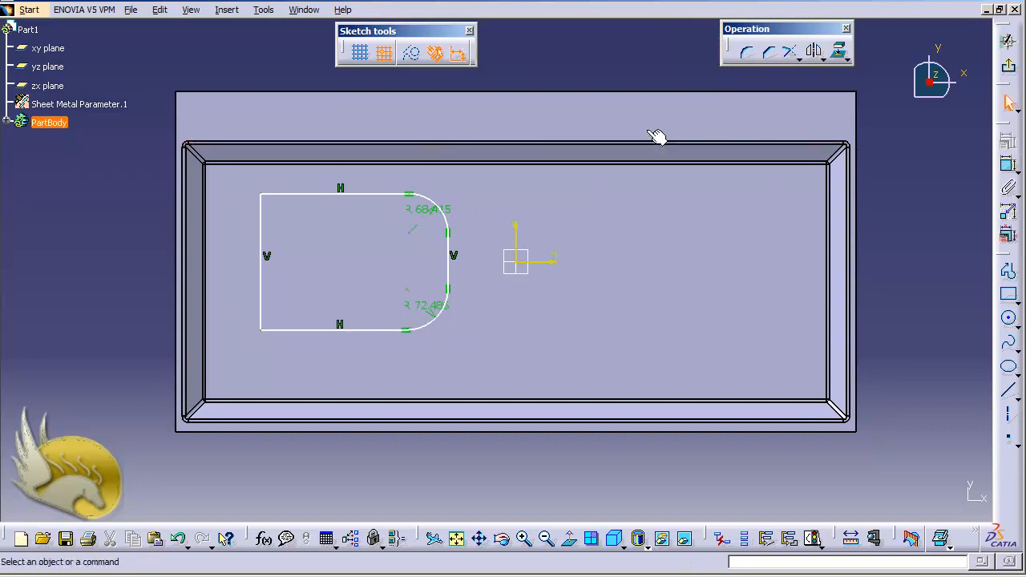
- Round the rectangle's lower-left corner with a radius of about 63 mm and its upper-left corner with about 72 mm
click(746, 52)
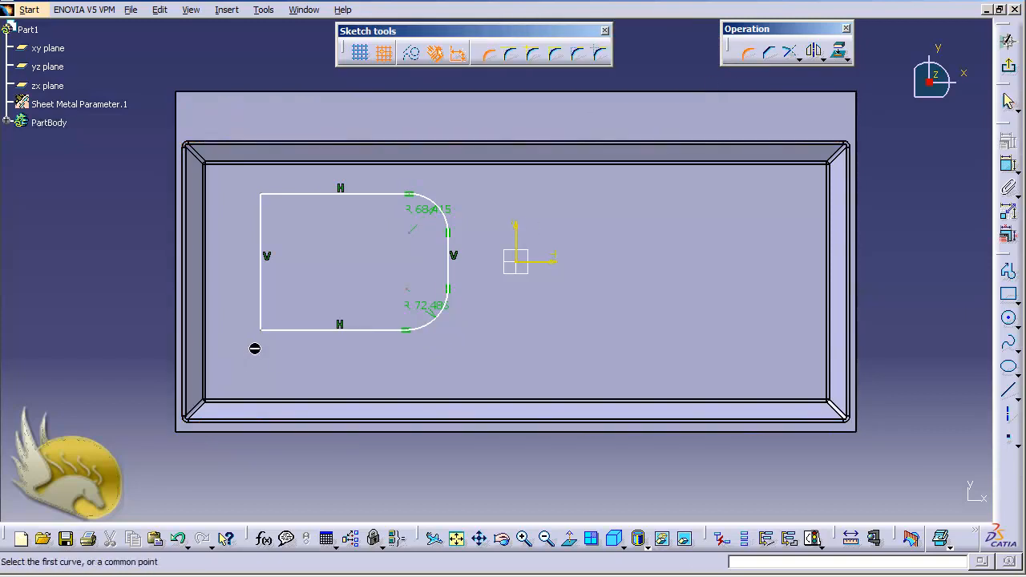
click(260, 331)
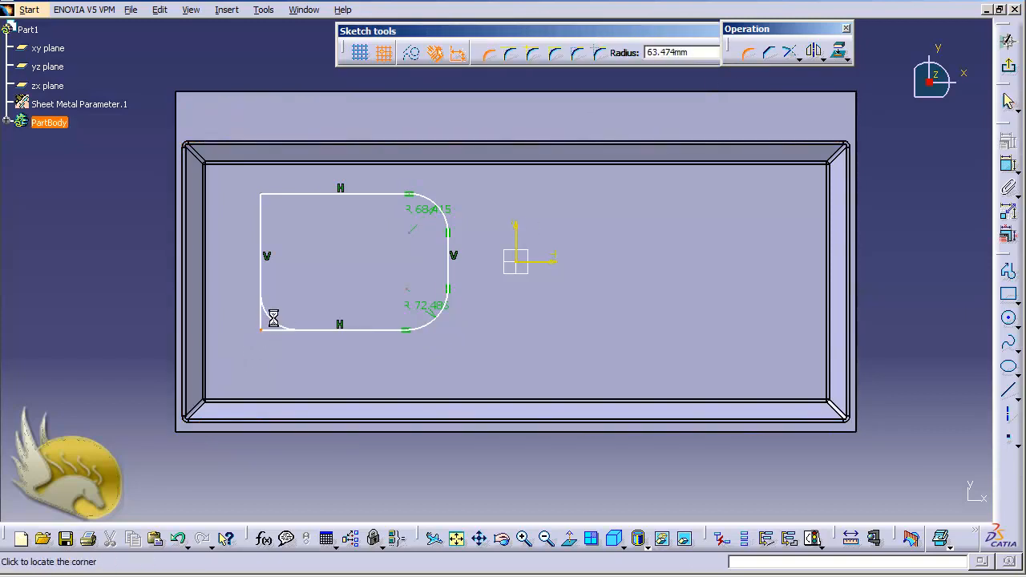
click(270, 318)
click(746, 52)
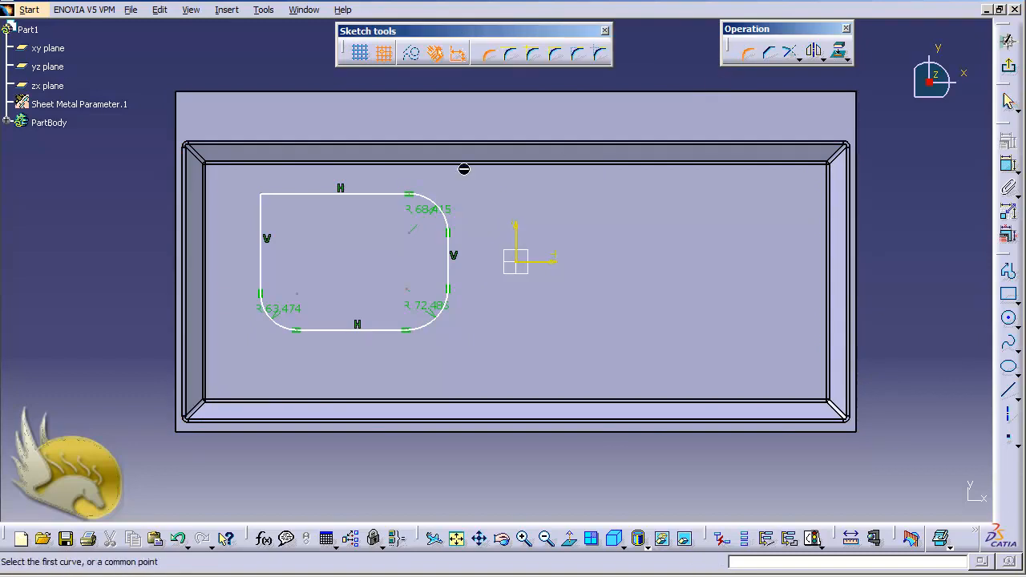
click(263, 193)
click(306, 258)
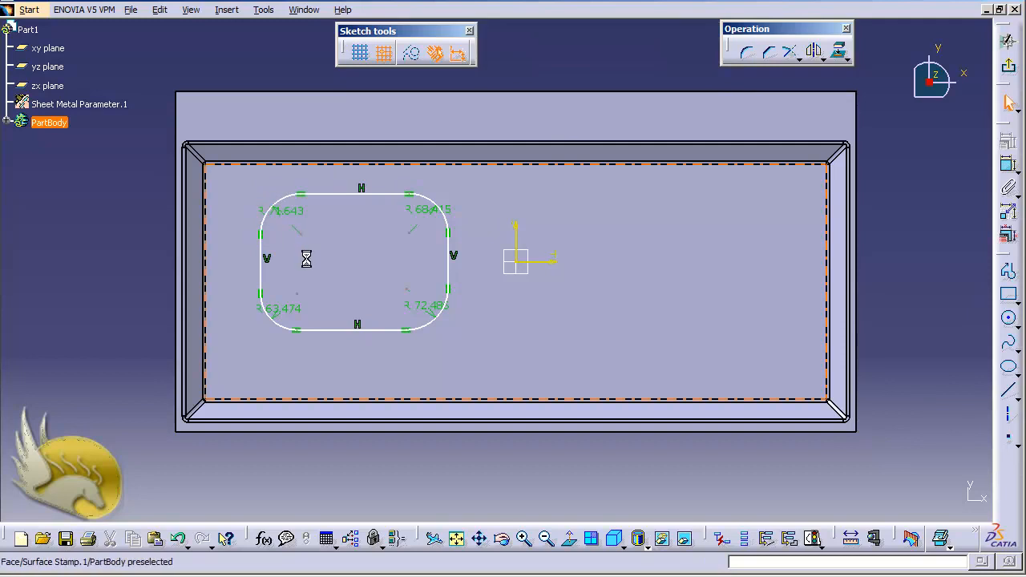
- Set the radii of the rounded rectangle's upper-left and upper-right corners to 75 mm each
double_click(285, 210)
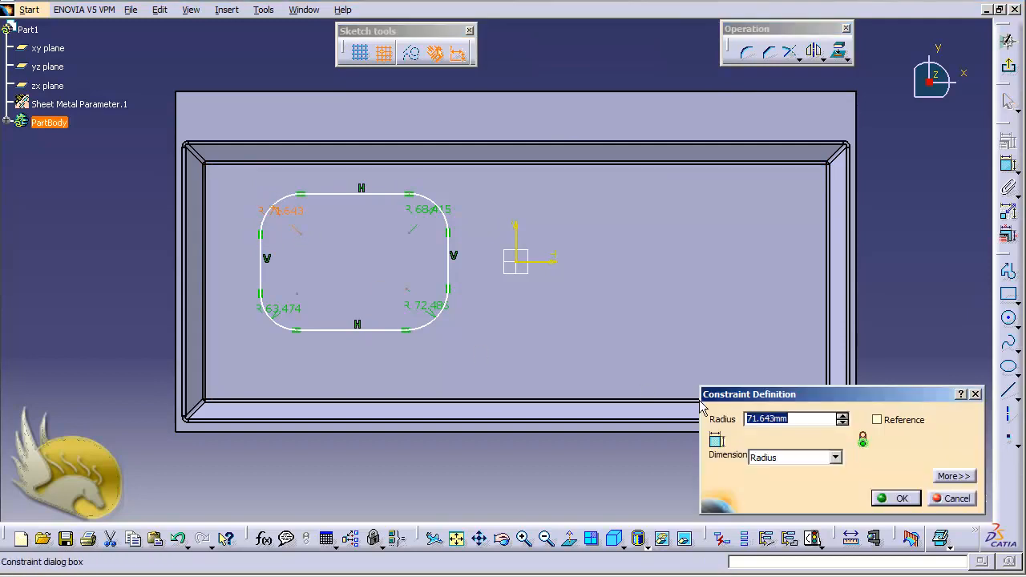
text(25)
key(Return)
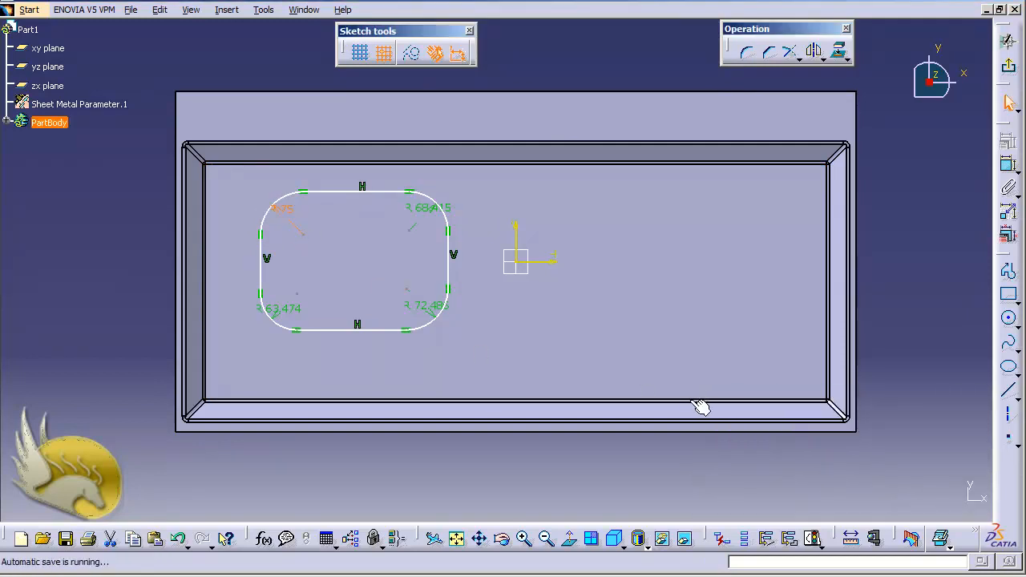
double_click(420, 215)
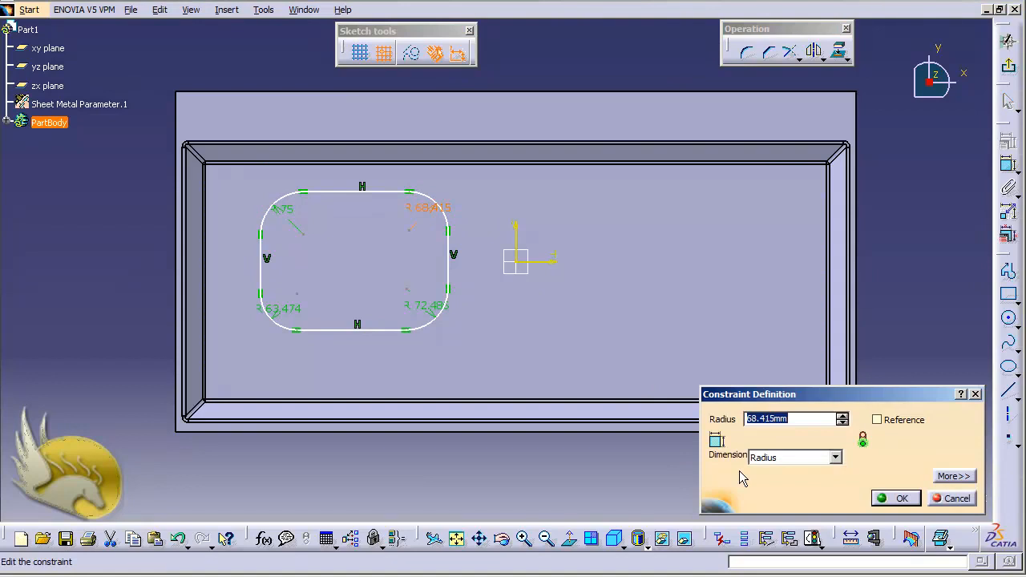
text(25)
key(Return)
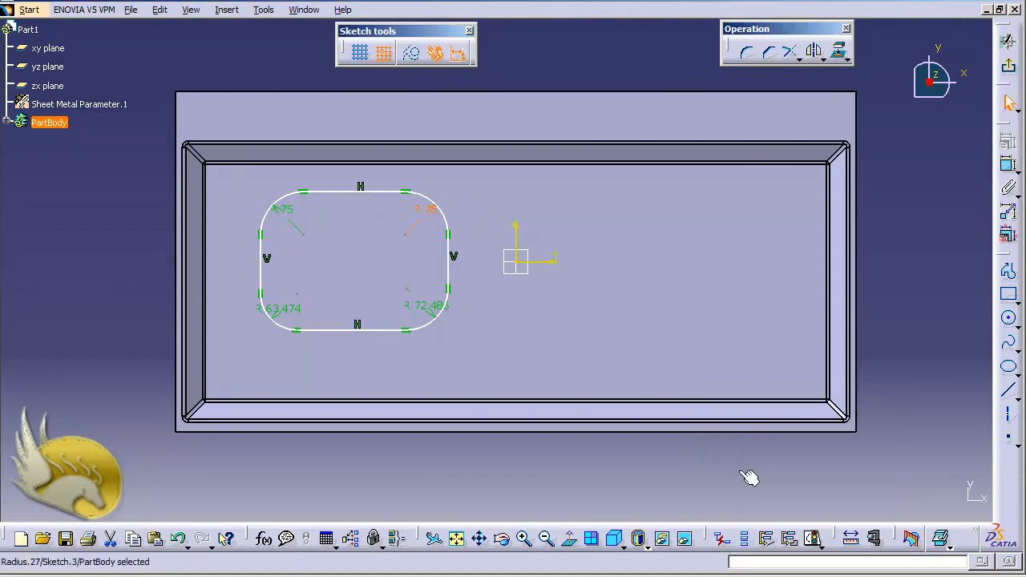
- Set the radii of the rounded rectangle's lower-right and lower-left corners to 75 mm each
click(435, 310)
double_click(435, 309)
text(75)
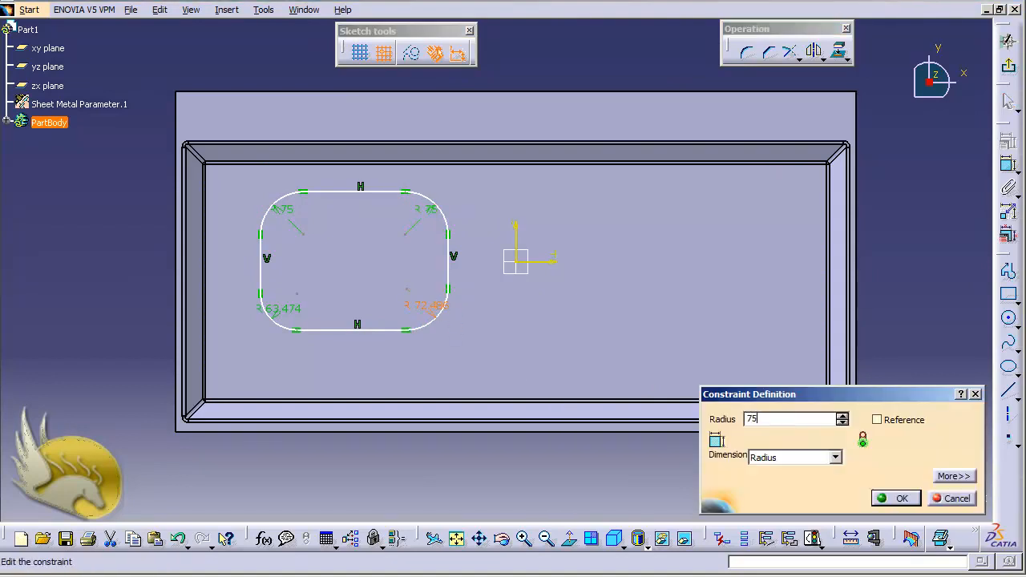
key(Return)
double_click(294, 311)
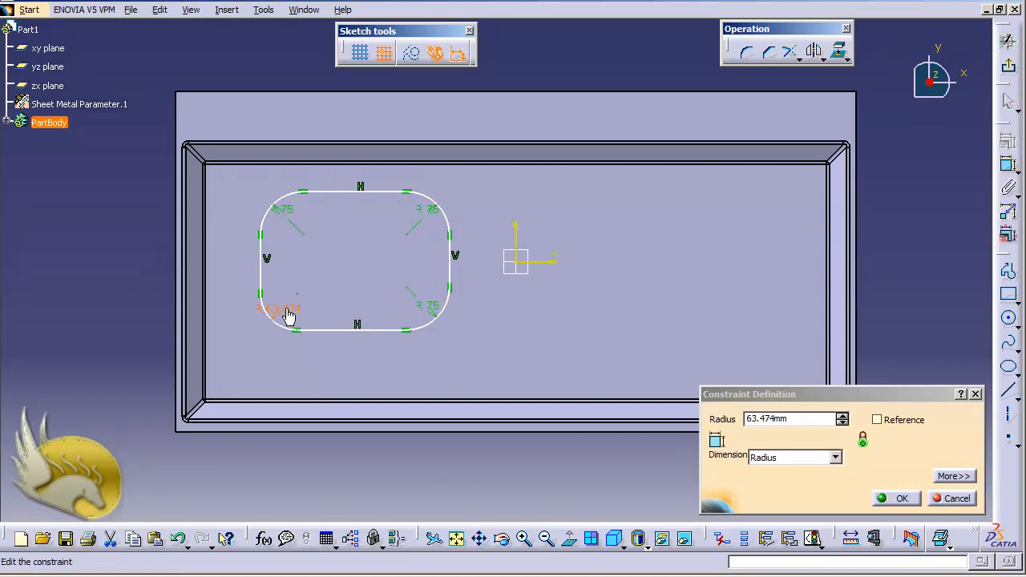
double_click(789, 419)
text(75)
key(Return)
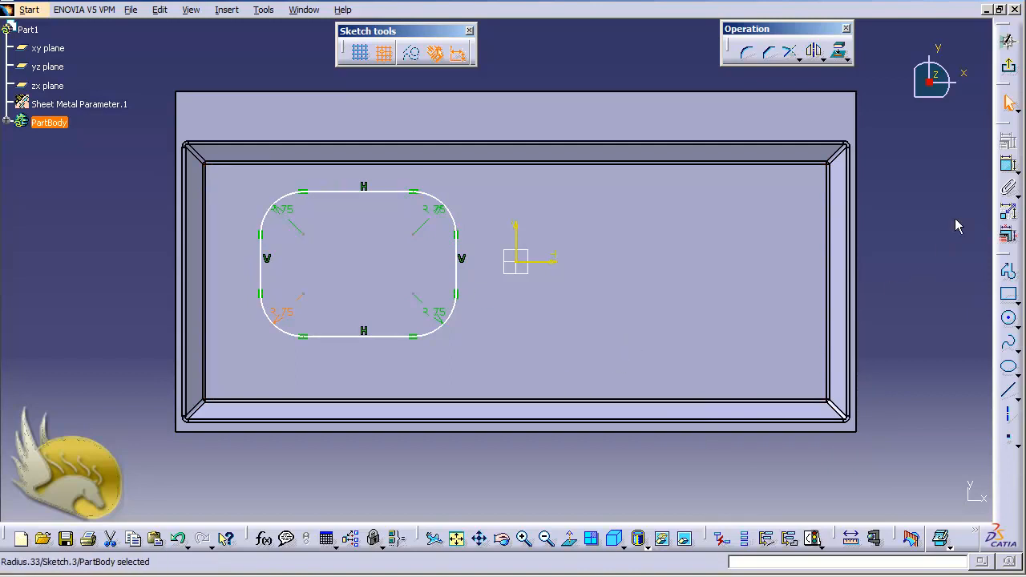
- Dimension the rounded rectangle's width between its two vertical sides and set it to 350 mm
click(1008, 165)
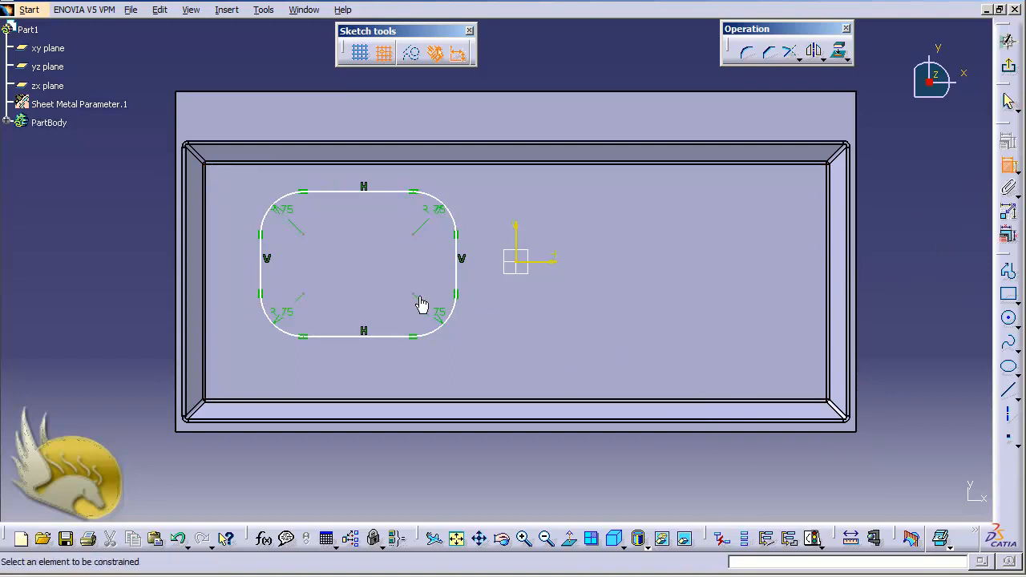
click(456, 272)
click(261, 270)
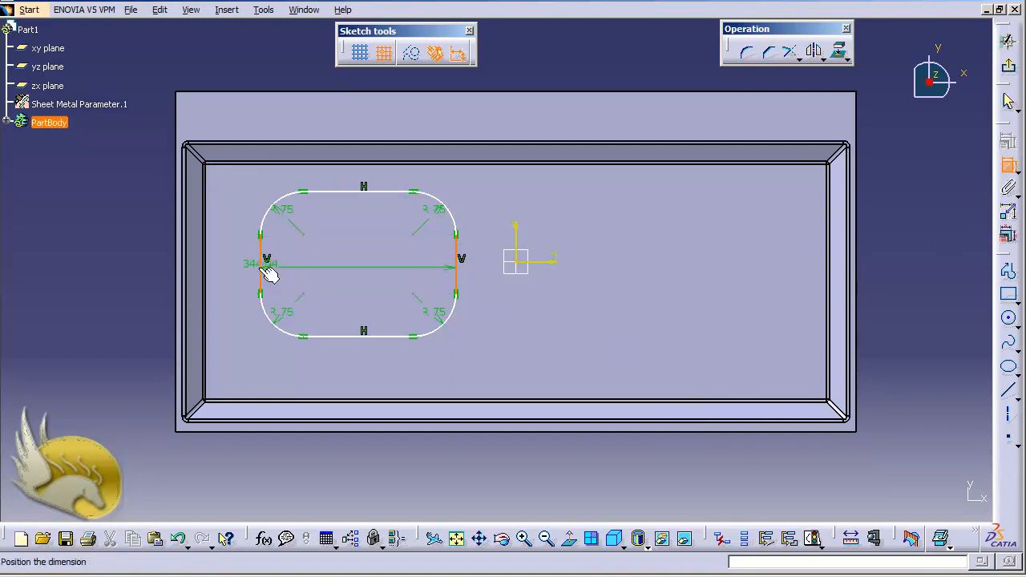
click(286, 465)
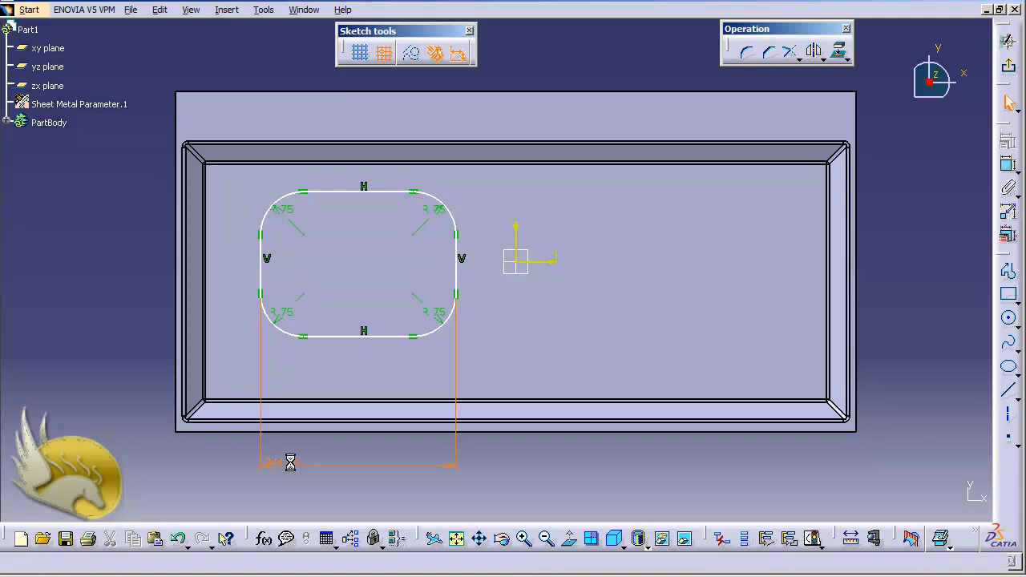
double_click(290, 465)
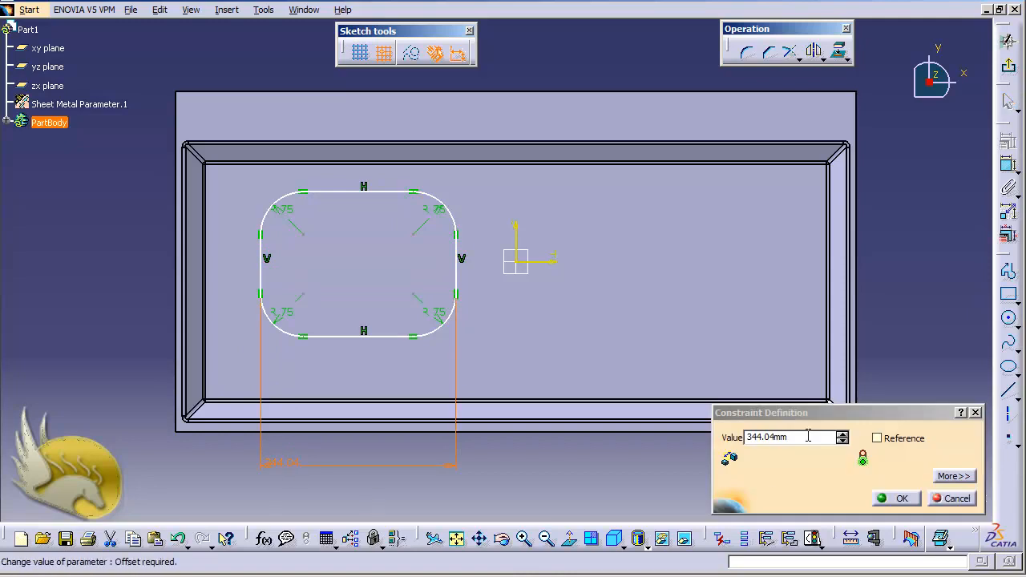
text(350)
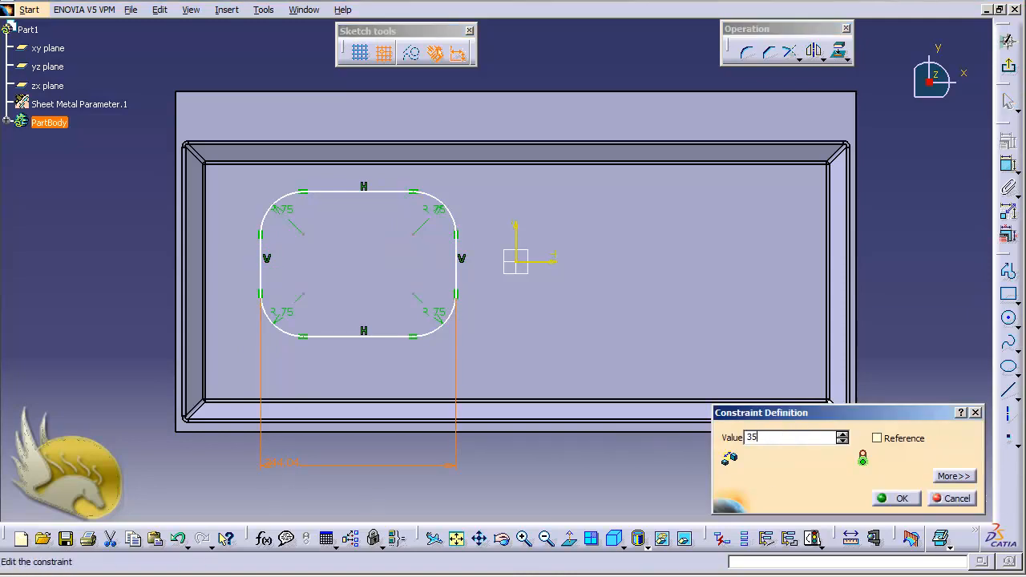
key(Return)
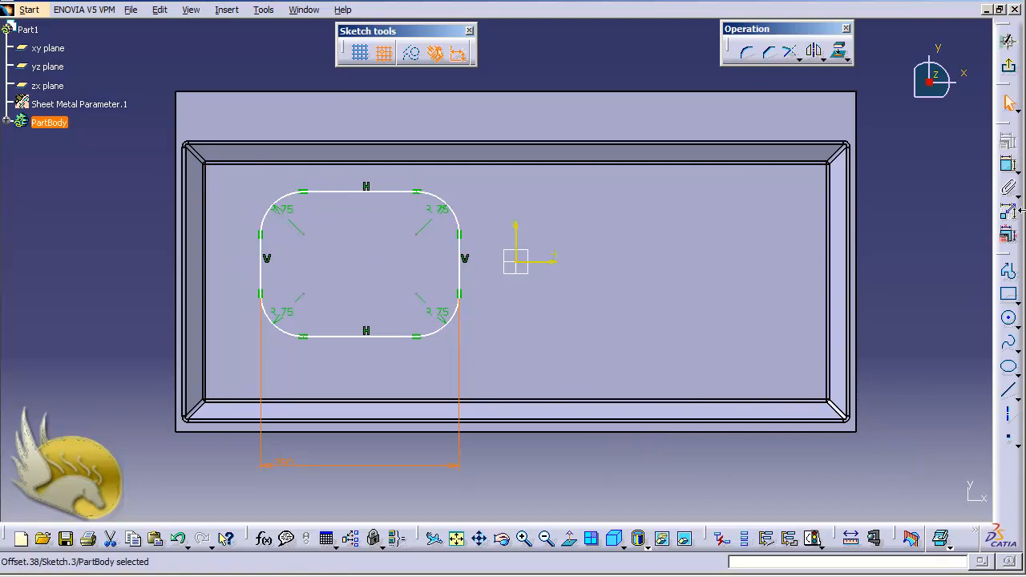
- Dimension the rounded rectangle's height between its two horizontal sides and set it to 360 mm
click(1009, 164)
click(360, 192)
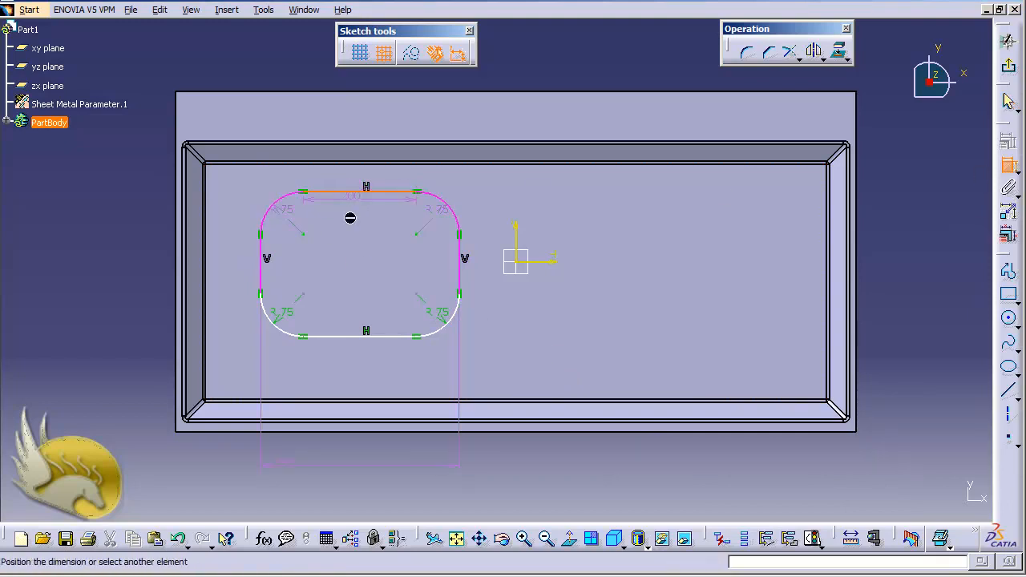
click(346, 337)
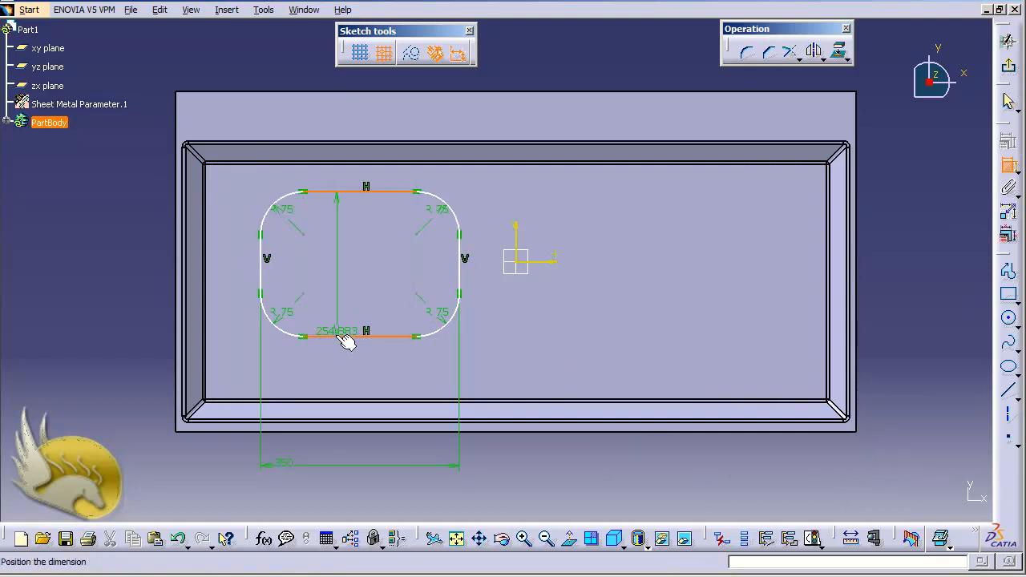
click(91, 281)
double_click(95, 285)
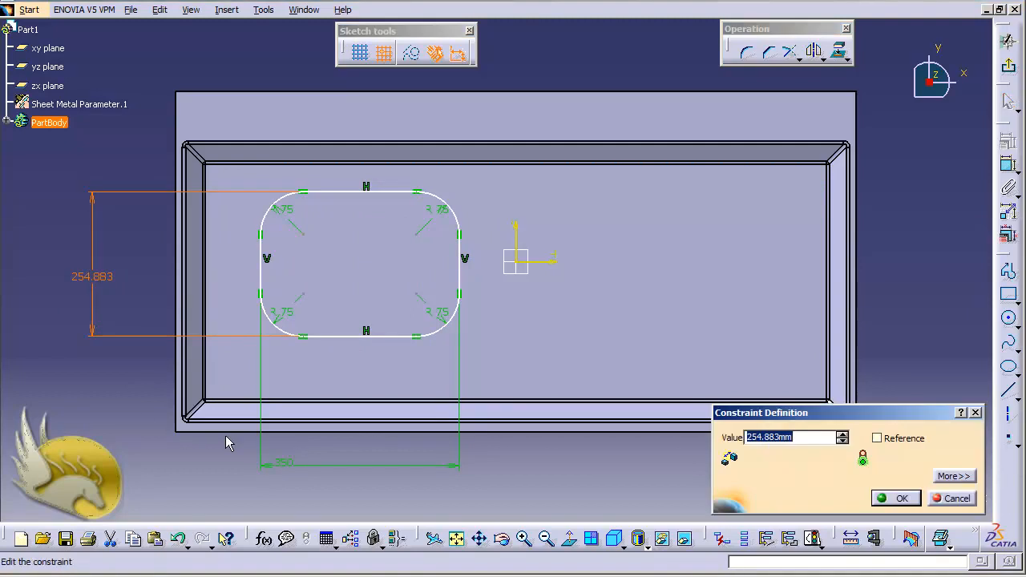
text(360)
key(Return)
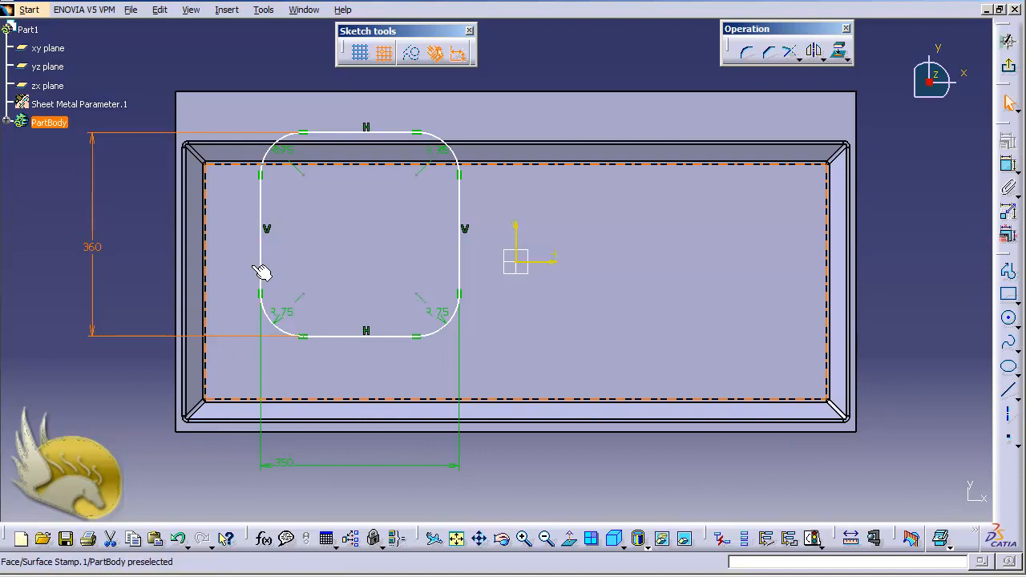
- Constrain the rounded rectangle's upper side to lie 140 mm from the wall's upper outer edge
click(1008, 165)
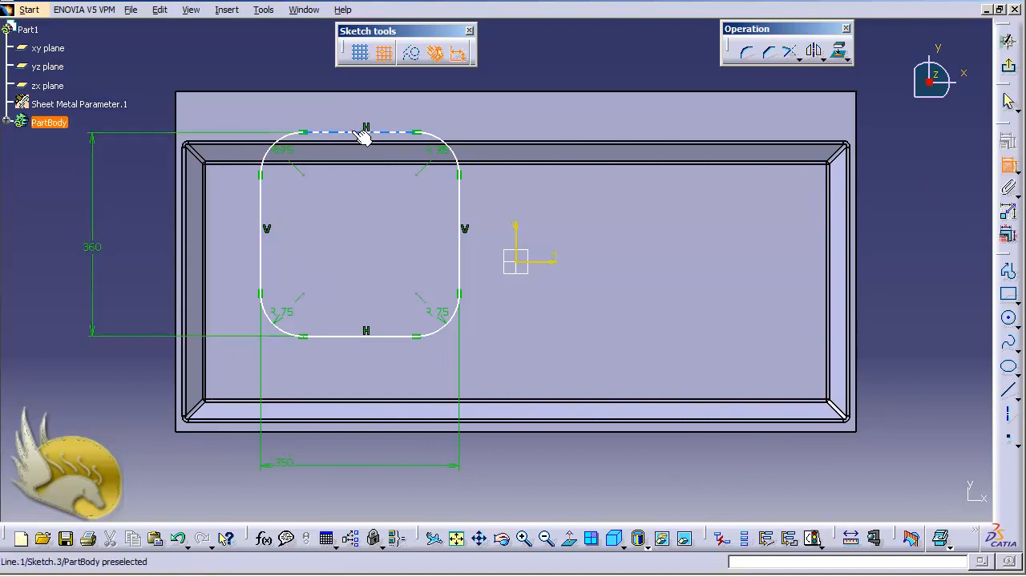
click(362, 133)
click(362, 95)
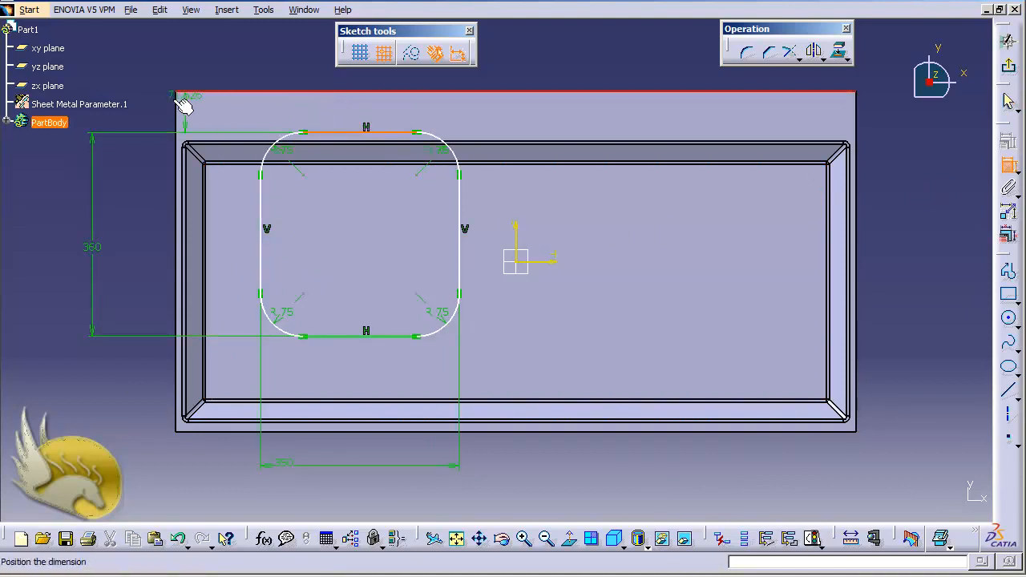
click(157, 99)
double_click(157, 97)
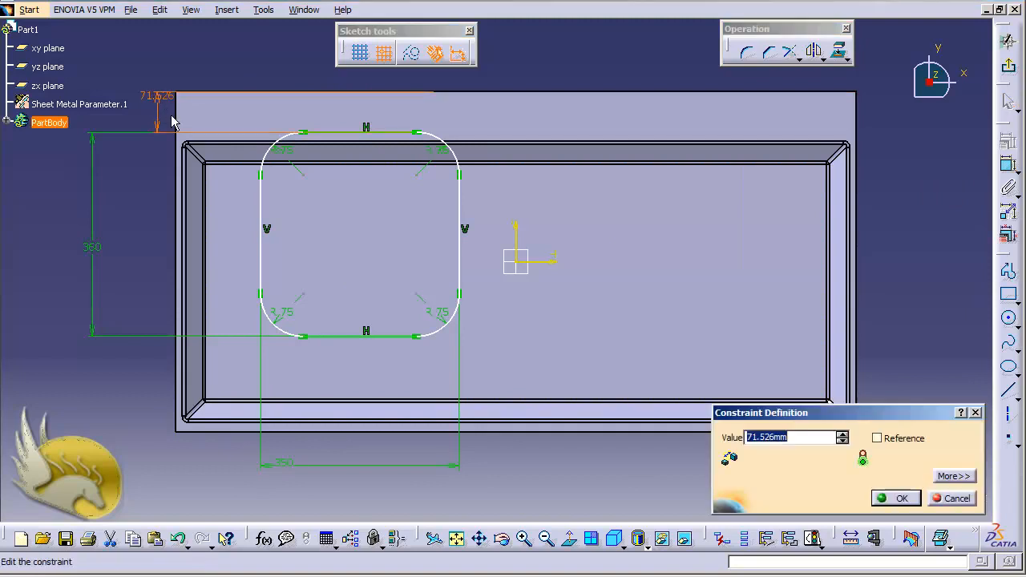
text(140)
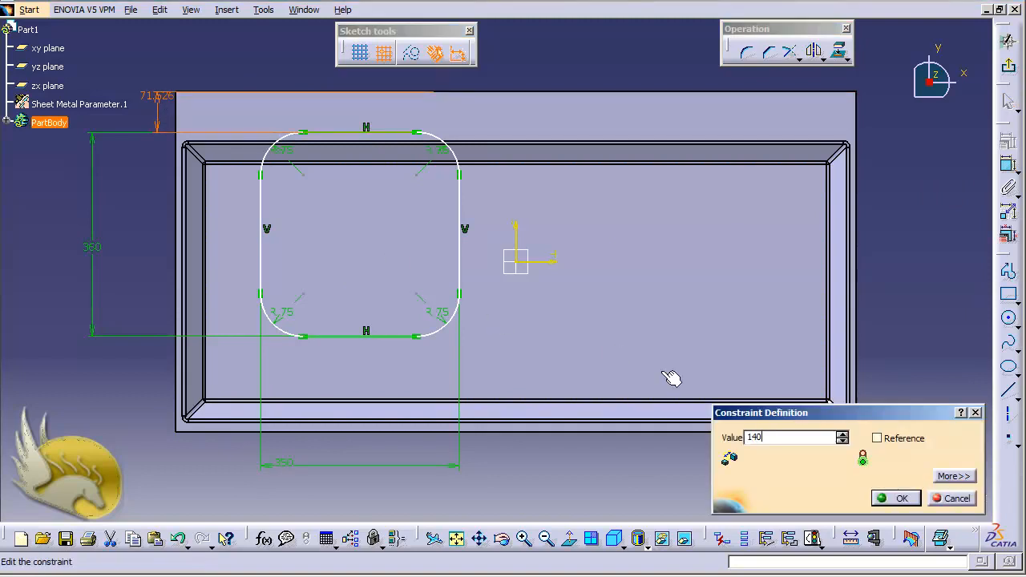
click(891, 498)
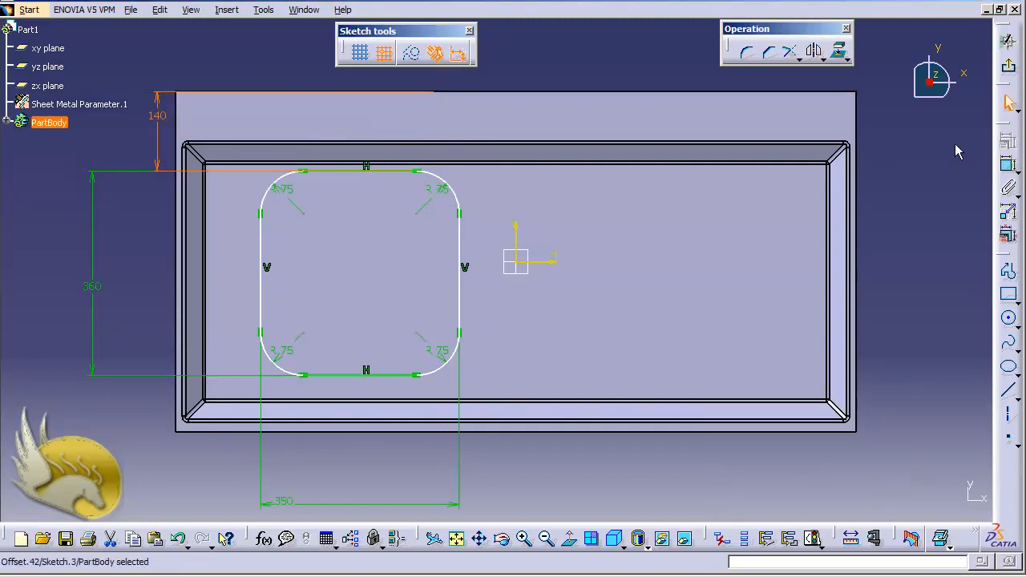
- Constrain the rounded rectangle's left side to lie 25 mm from the left edge of the stamp's floor
click(1007, 165)
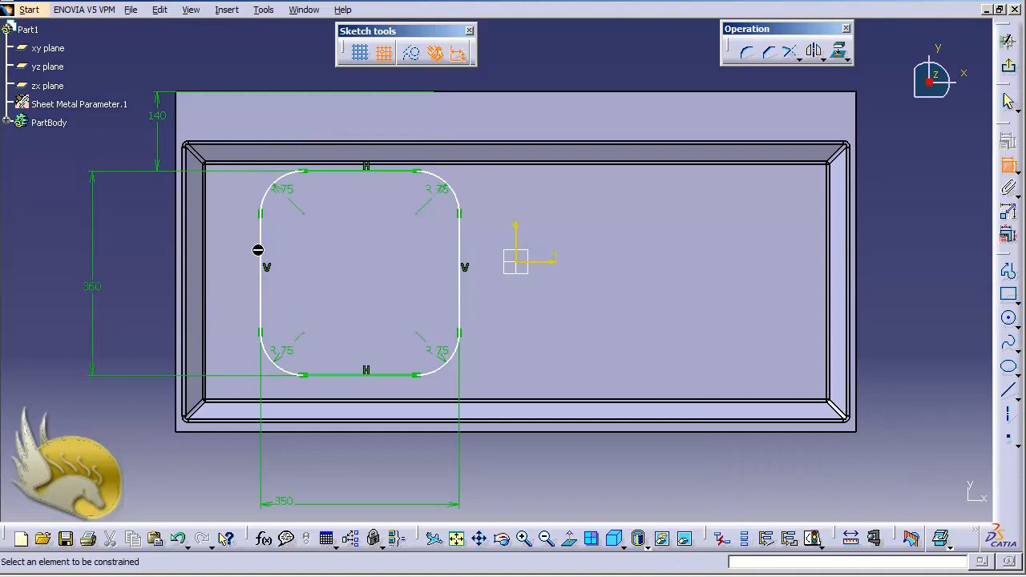
click(261, 259)
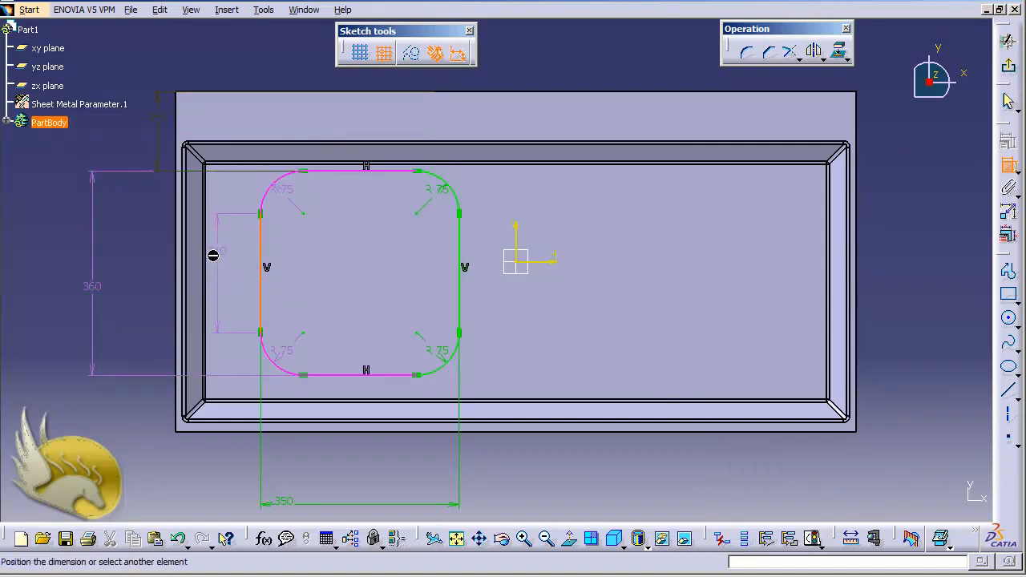
click(213, 261)
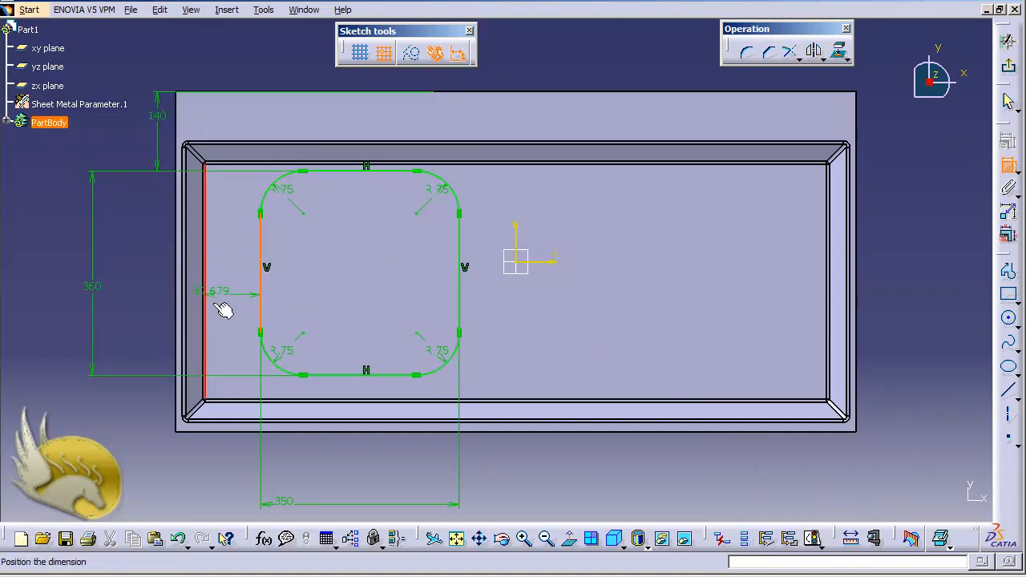
click(212, 465)
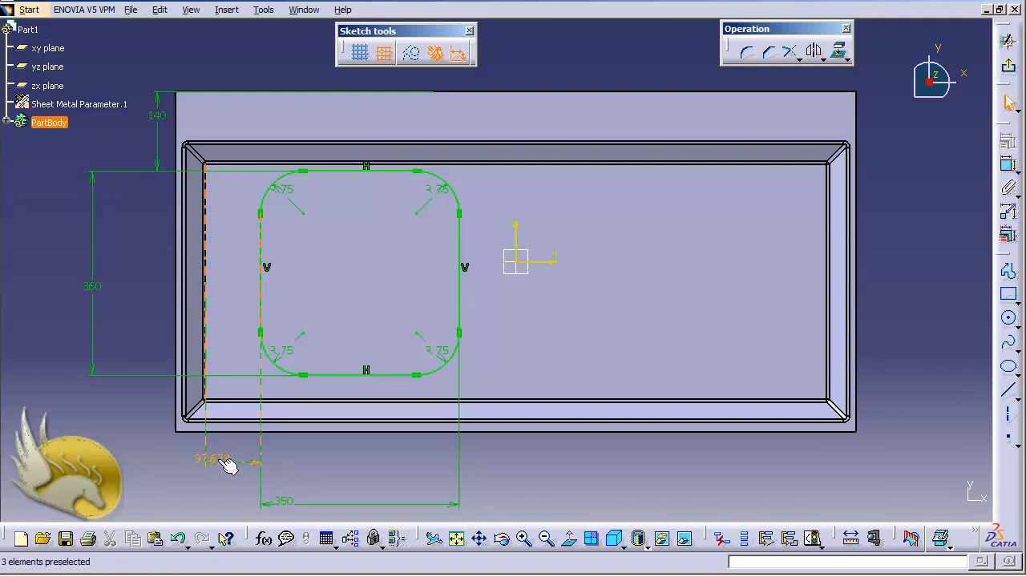
double_click(218, 460)
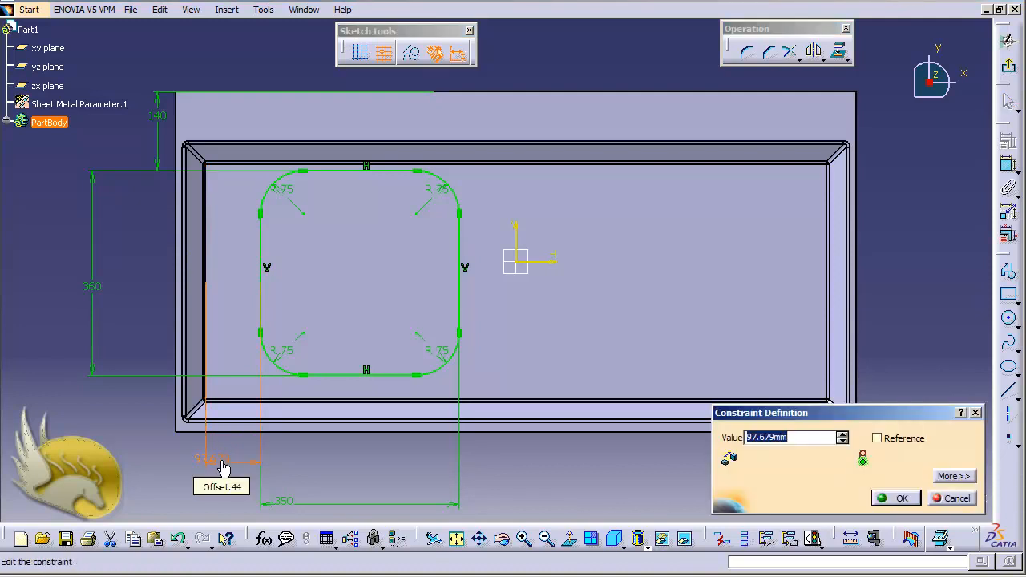
text(25)
key(Return)
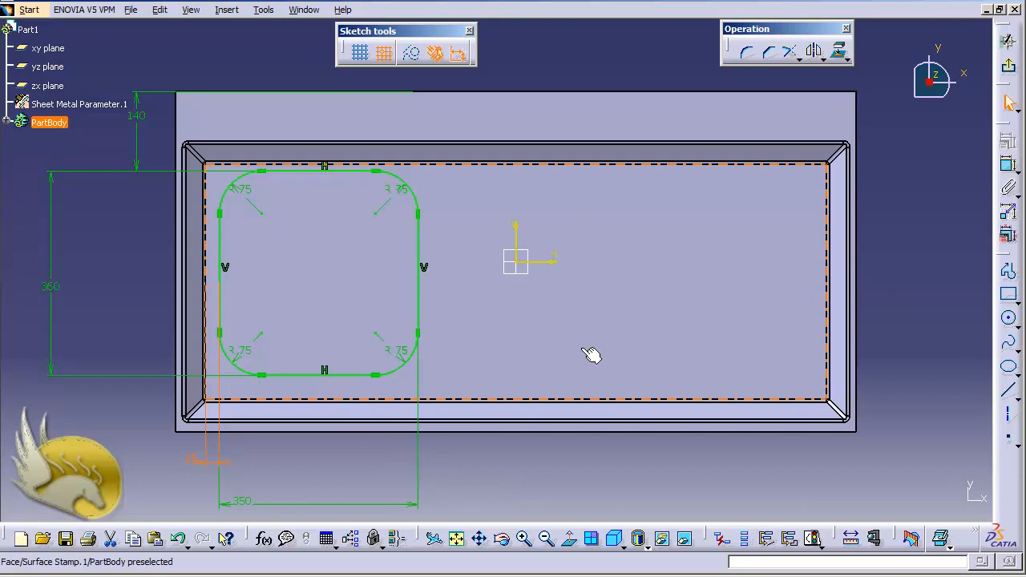
- Set the rounded rectangle's height to 380 mm and exit the sketch
double_click(51, 286)
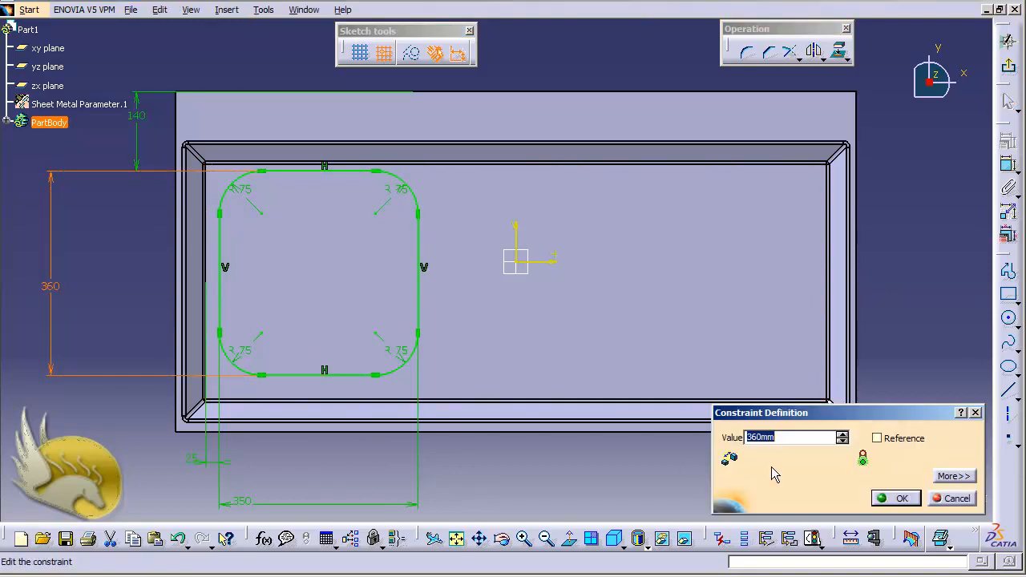
text(380)
key(Return)
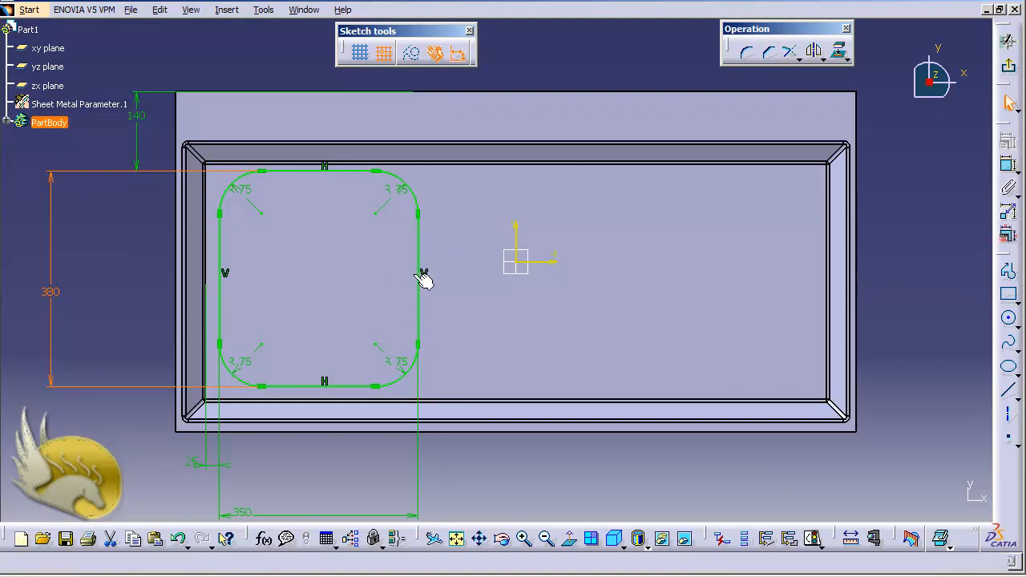
click(1008, 68)
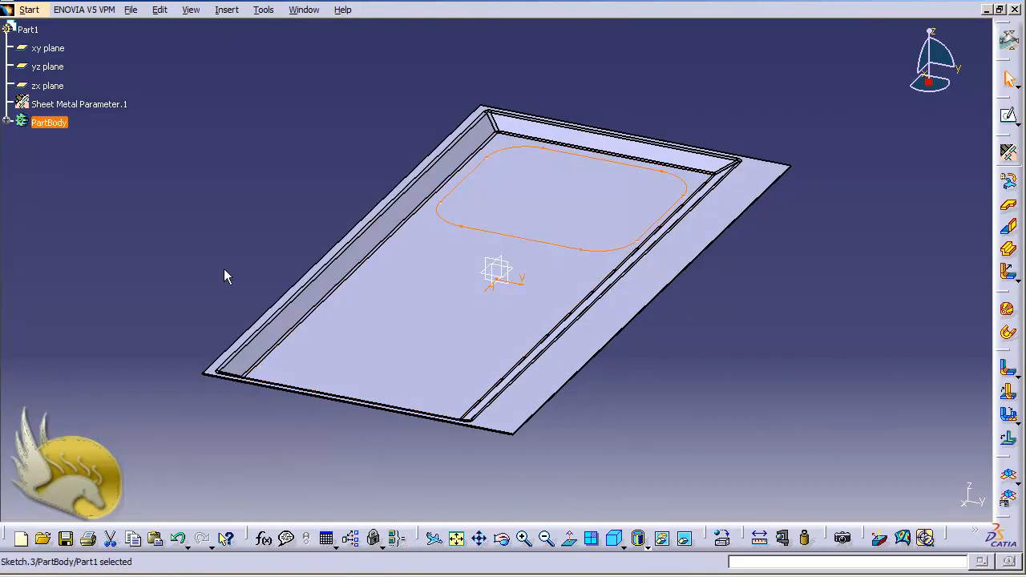
- Copy Sketch.3, the rounded rectangle, and paste the duplicate into PartBody
click(6, 121)
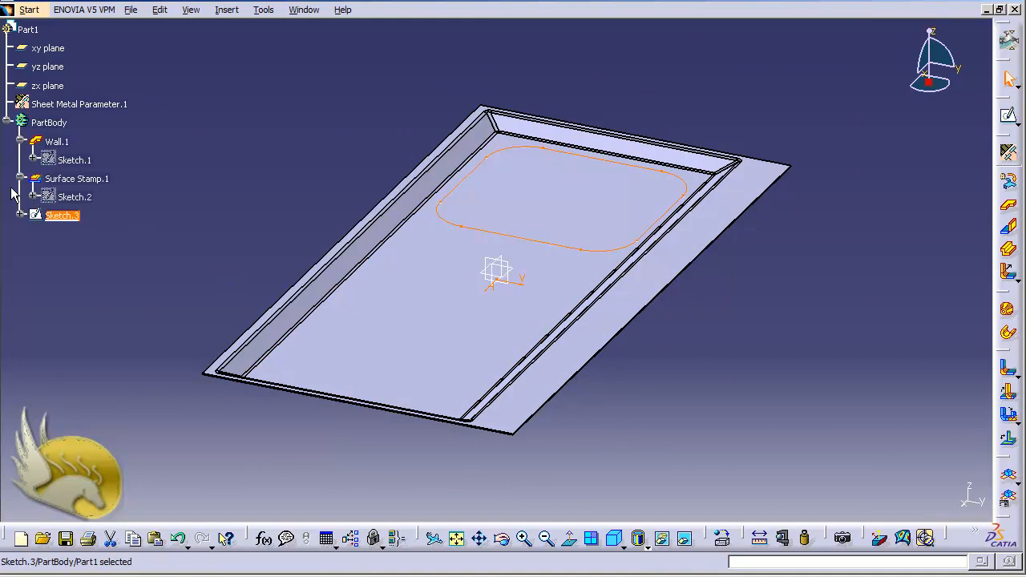
right_click(58, 218)
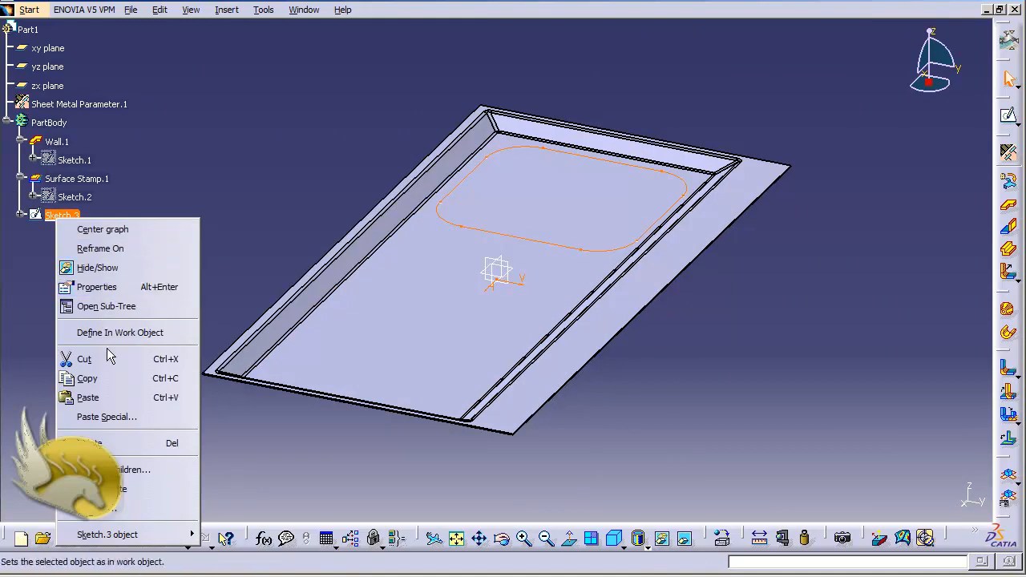
click(112, 378)
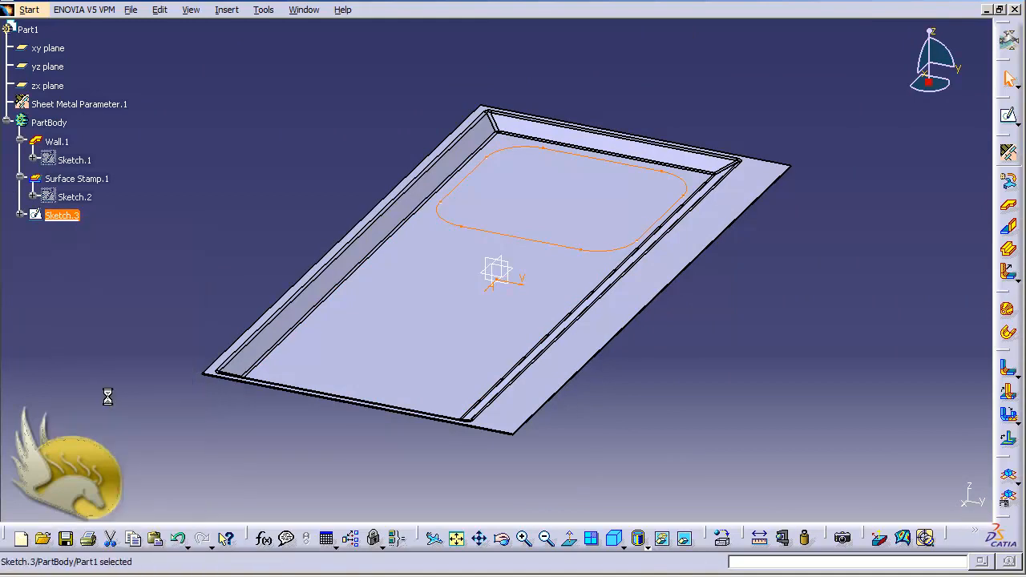
right_click(58, 123)
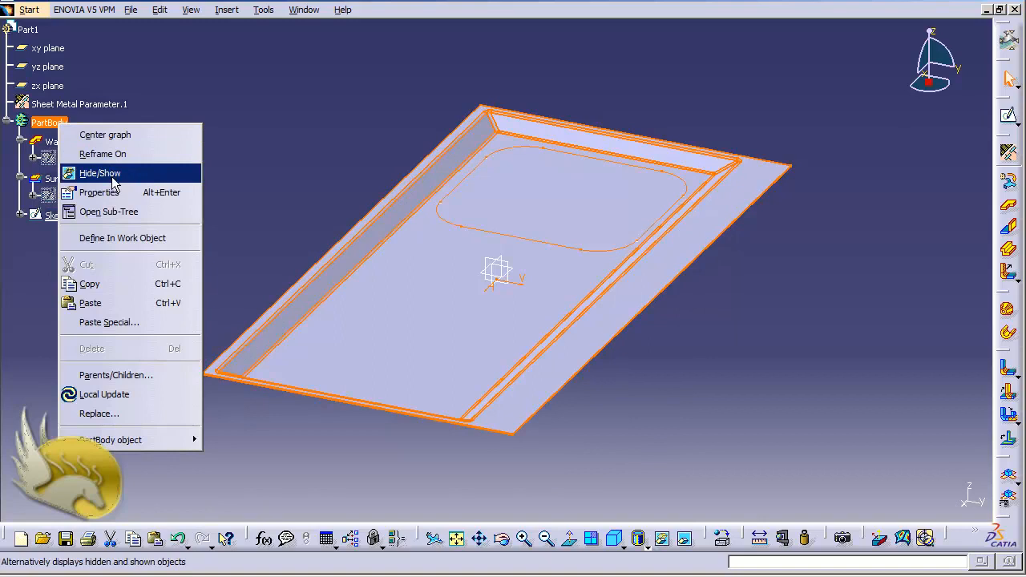
click(112, 303)
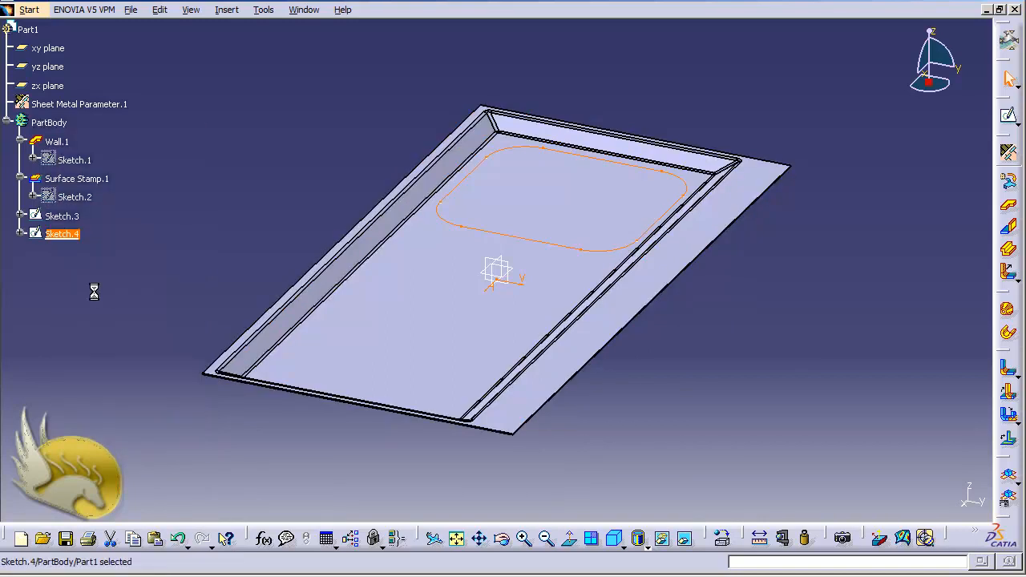
- Open the duplicated sketch for editing and delete the 25 mm offset between its left side and the stamp's floor edge
double_click(65, 235)
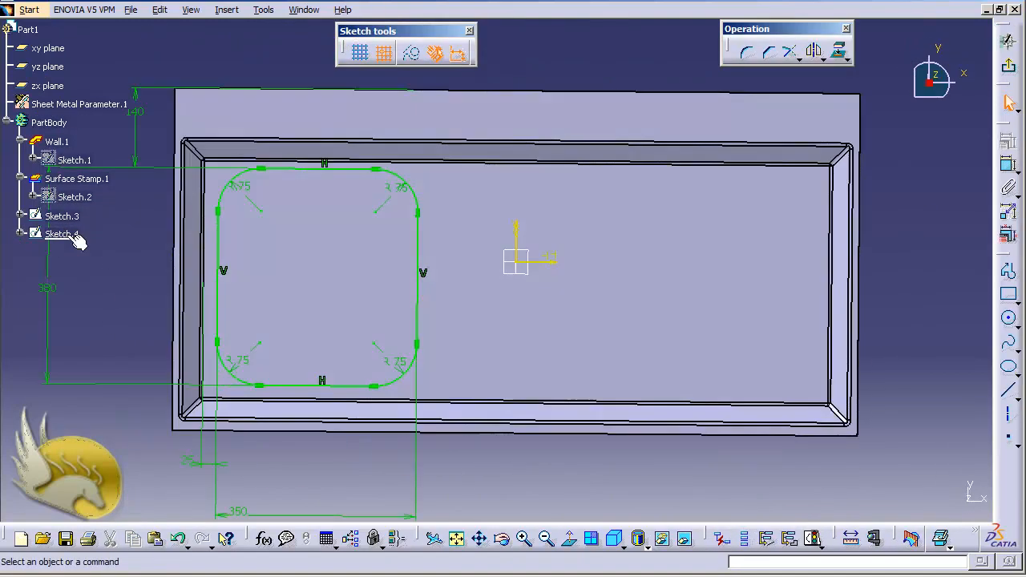
click(211, 474)
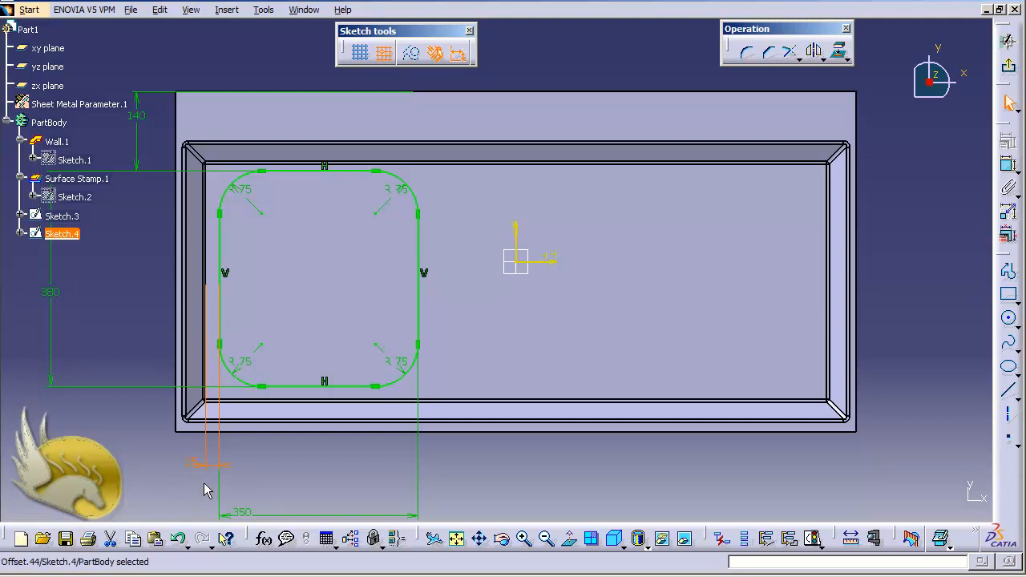
key(Delete)
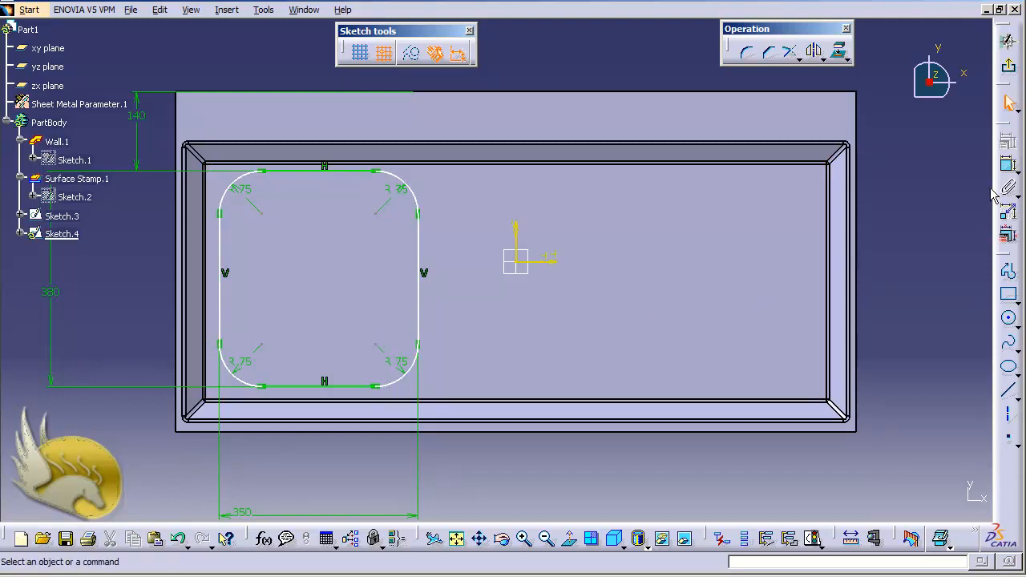
- Dimension the copied rectangle's left side from the wall's left outer edge and set the distance to 480 mm
click(222, 316)
click(177, 317)
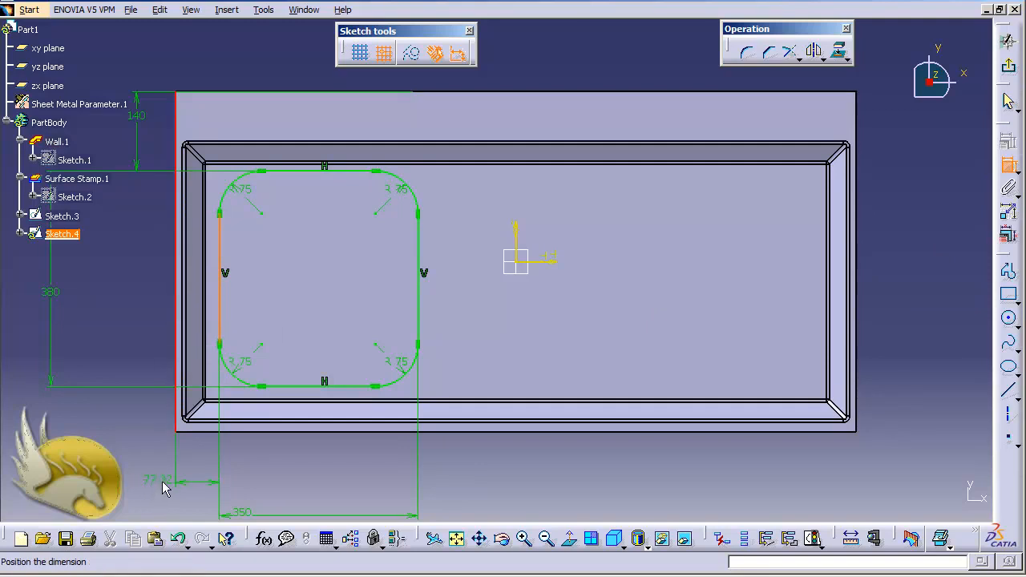
click(172, 484)
double_click(167, 484)
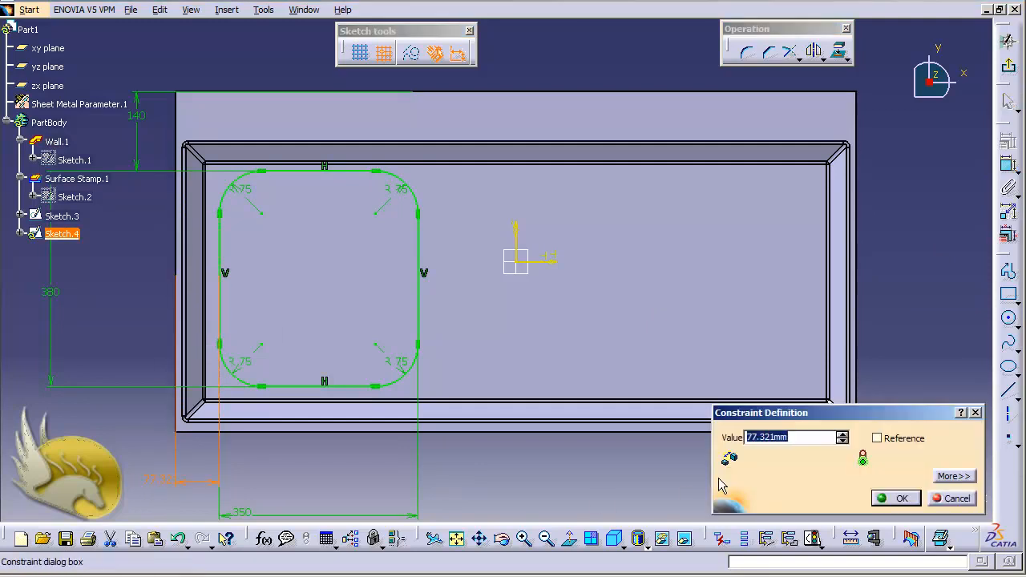
text(480)
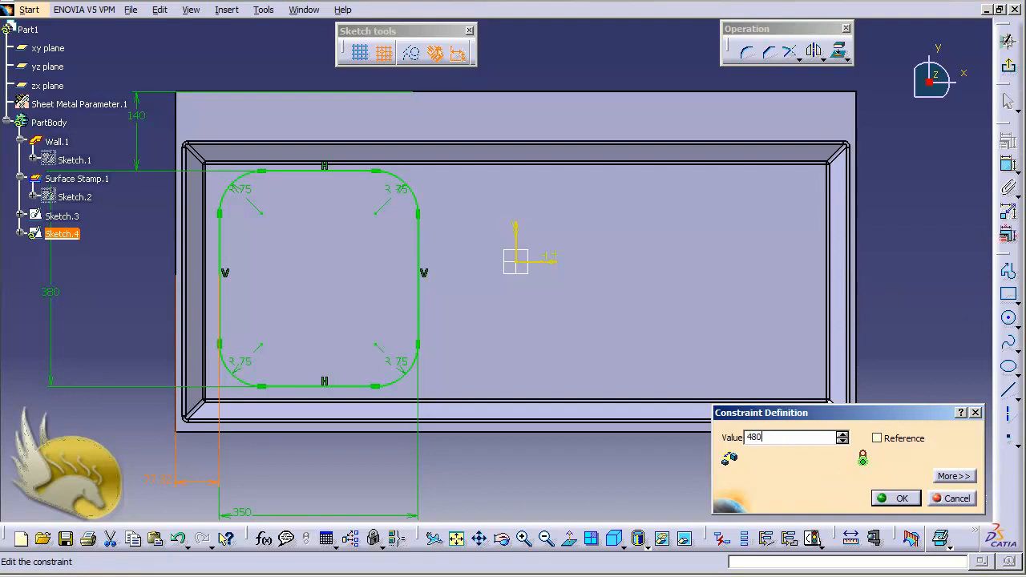
click(897, 498)
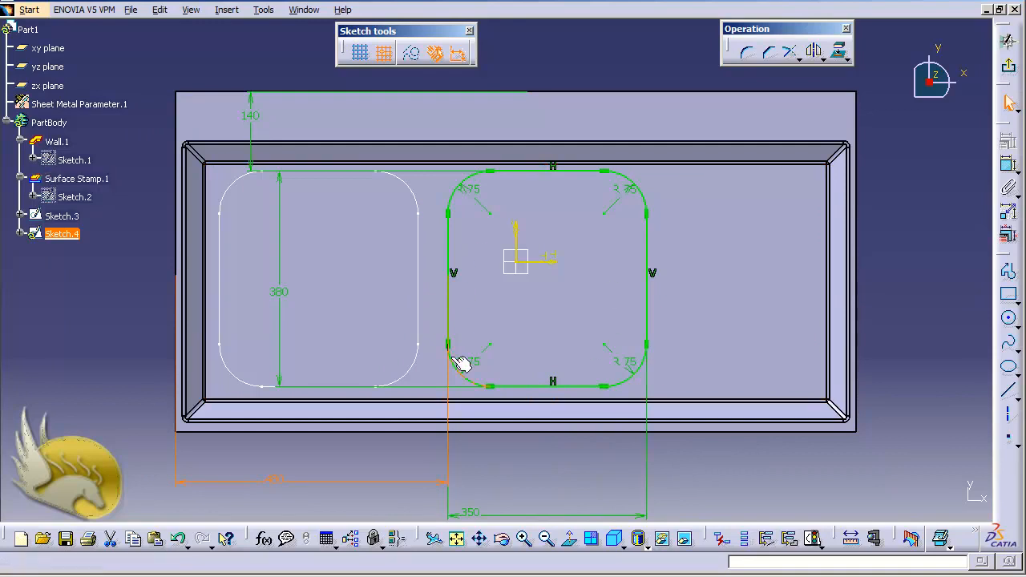
- Set the copied rectangle's distance from the wall's left outer edge to 478 mm and exit the sketch
double_click(276, 481)
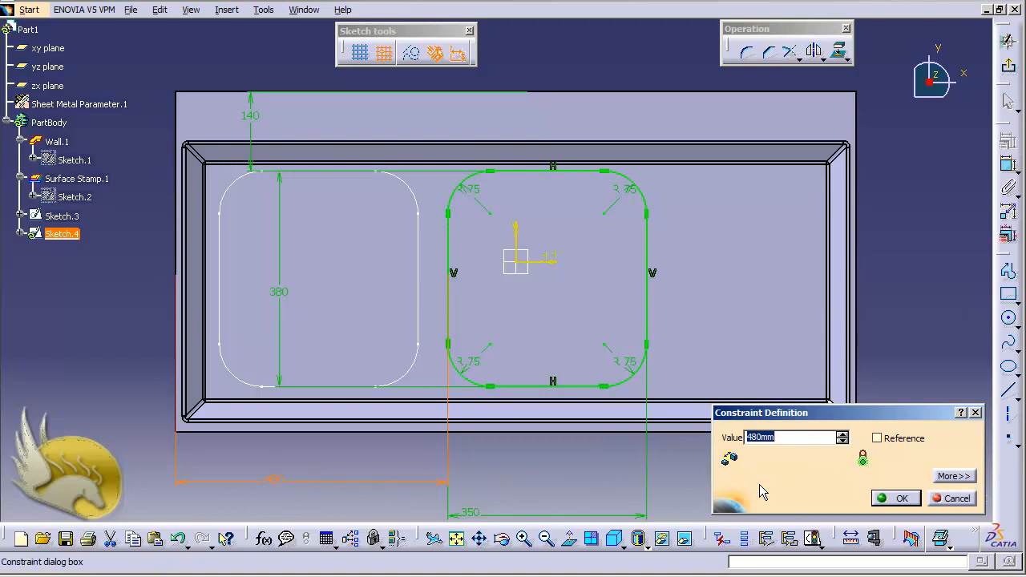
text(478)
click(896, 498)
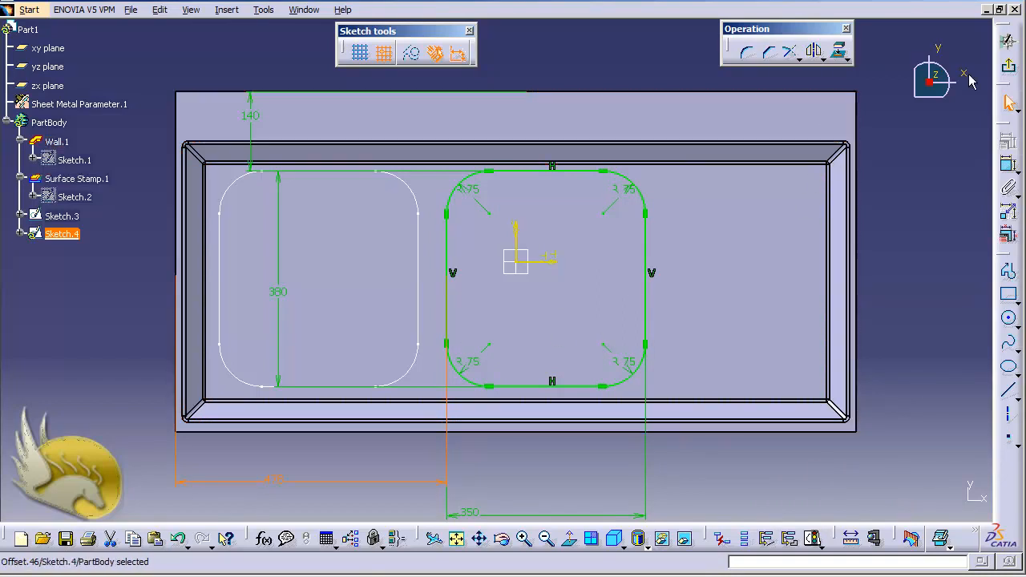
click(1009, 68)
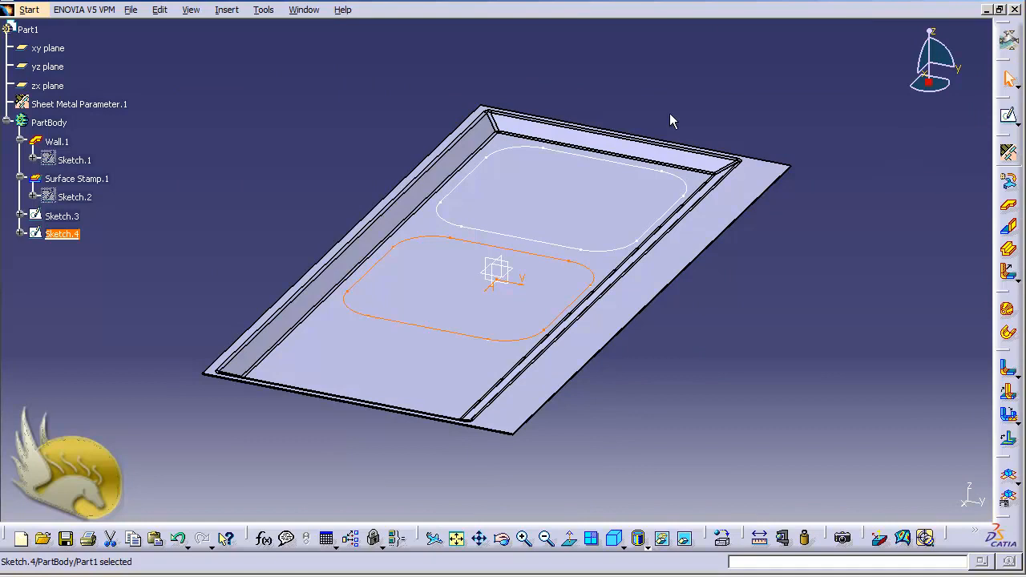
- Create a surface stamp from Sketch.4 with an 85° angle, 150 mm height, 10 mm radius R1 and 15 mm radius R2
click(227, 9)
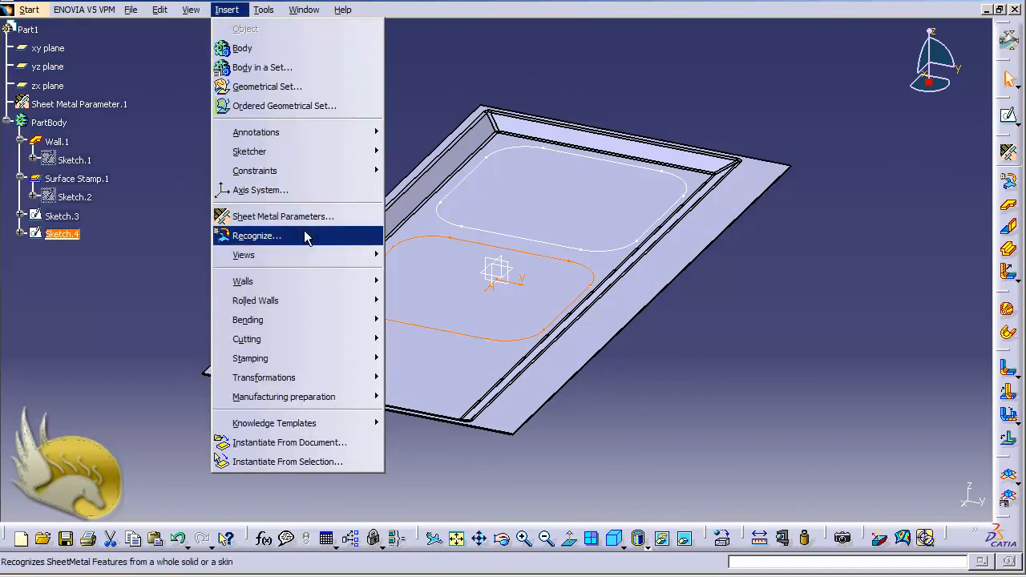
mouse_move(360, 364)
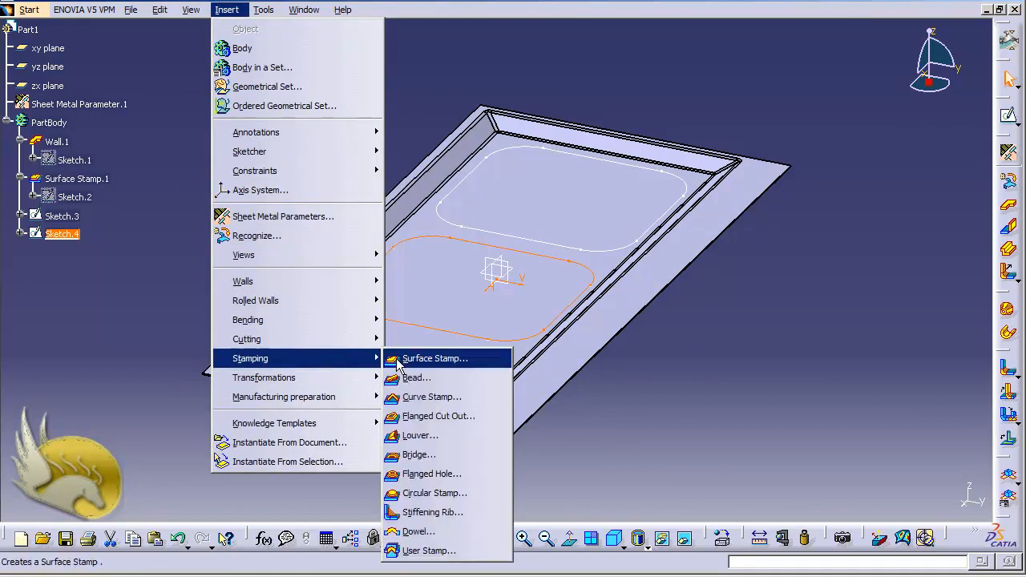
click(405, 359)
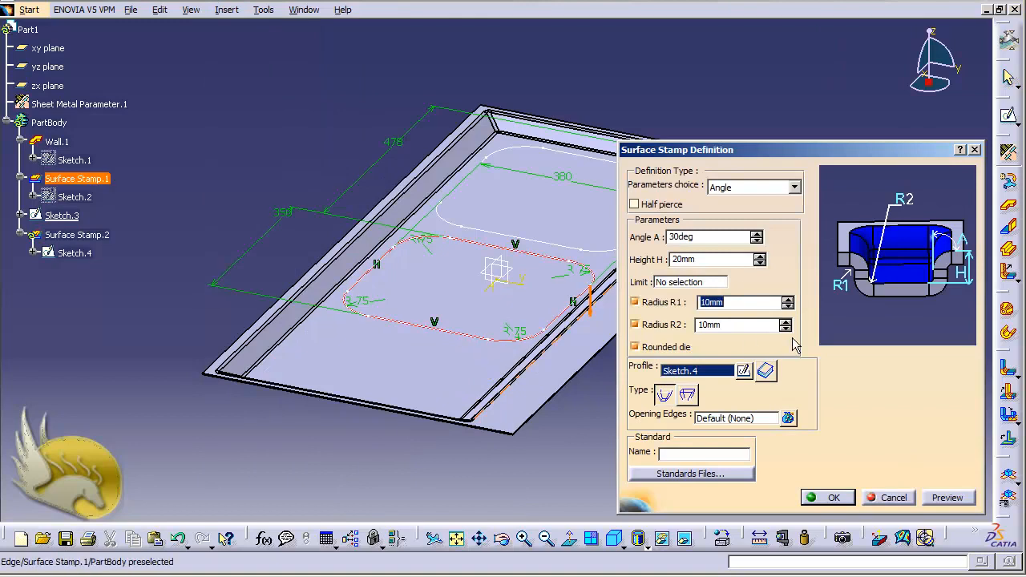
click(698, 239)
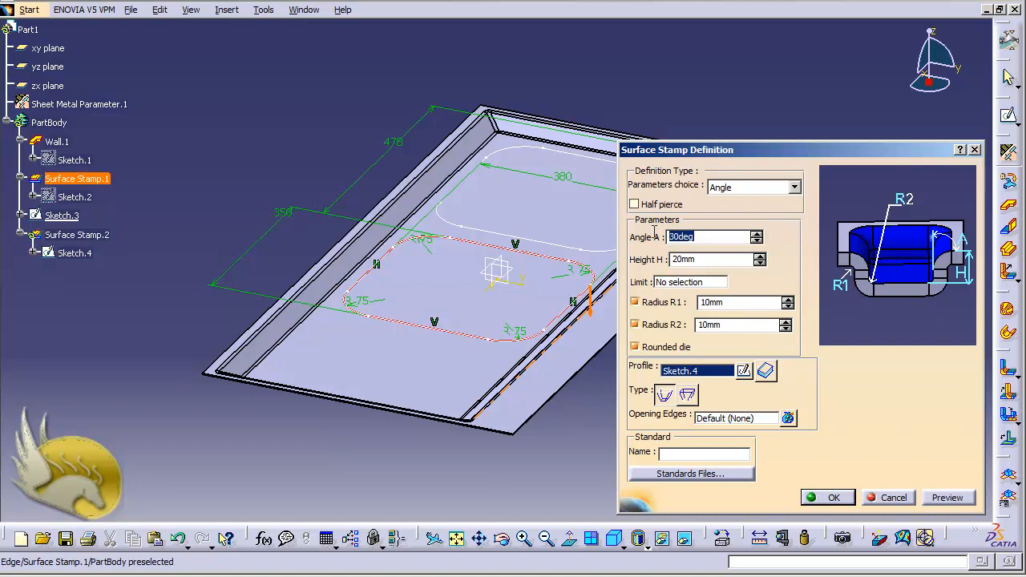
text(85)
click(708, 258)
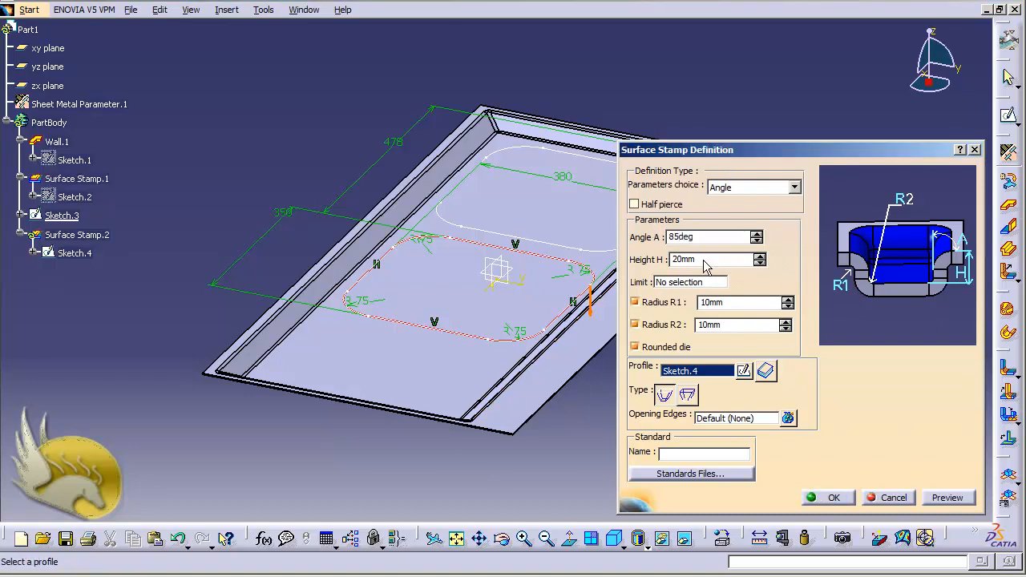
drag(706, 261, 645, 253)
text(150)
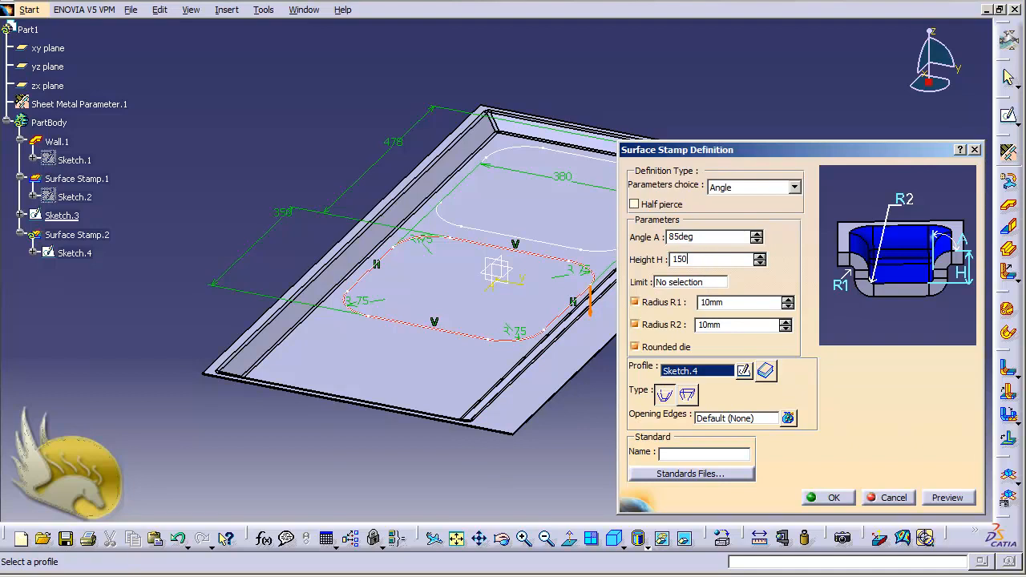
click(702, 324)
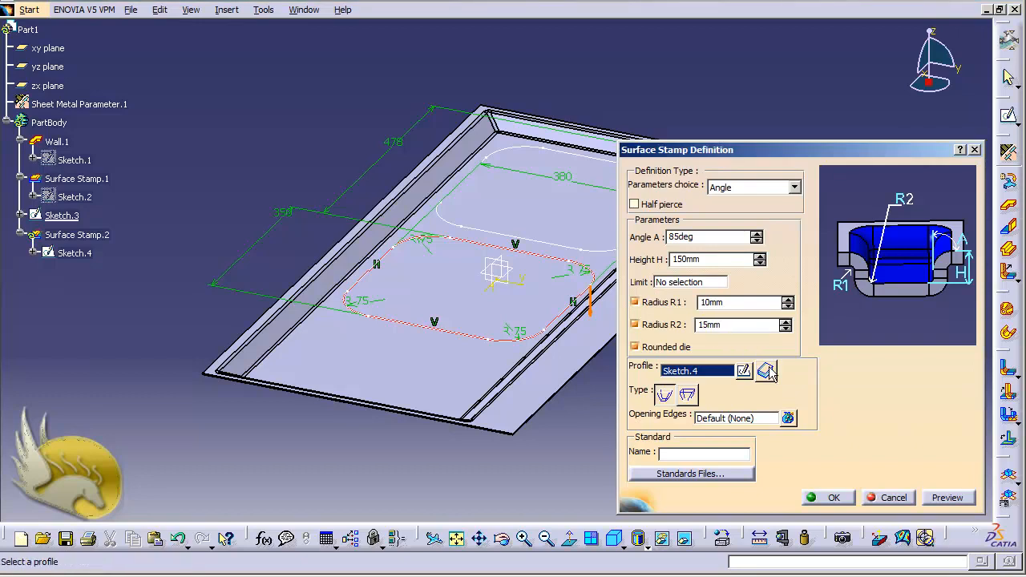
click(832, 497)
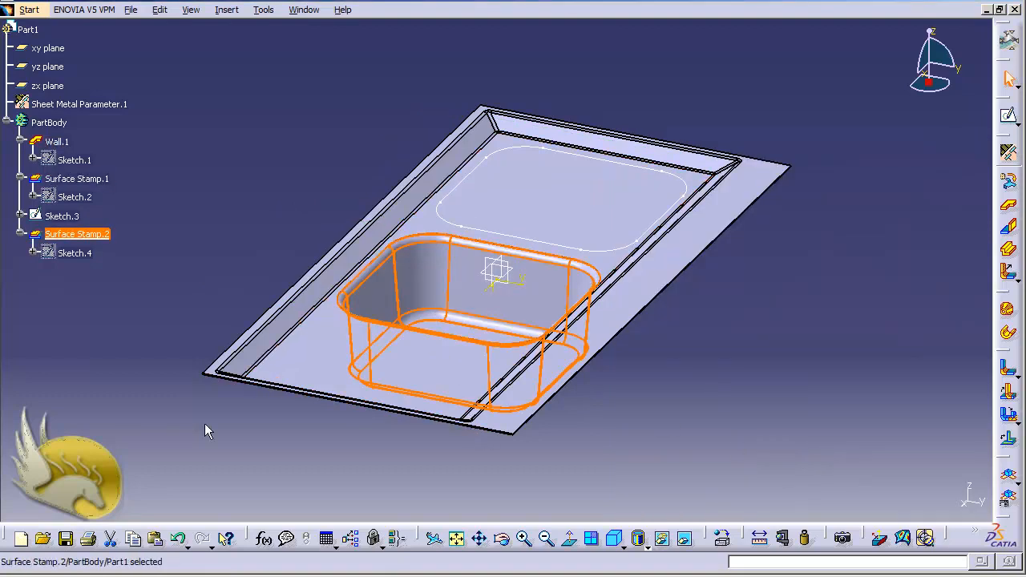
- Create a second basin as a surface stamp from Sketch.3, keeping the 85° angle, 150 mm height and 10 mm and 15 mm radii
click(64, 216)
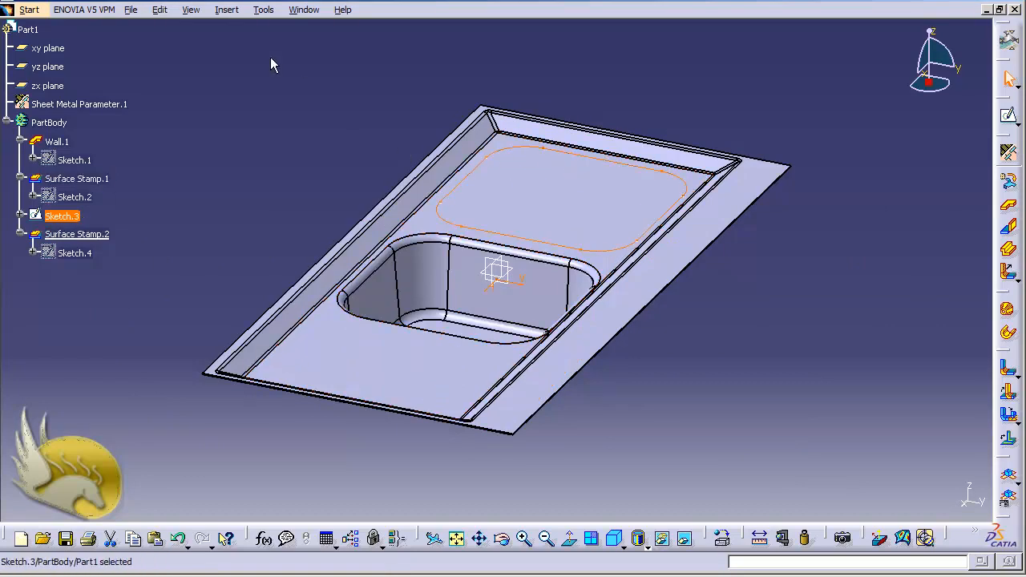
click(226, 10)
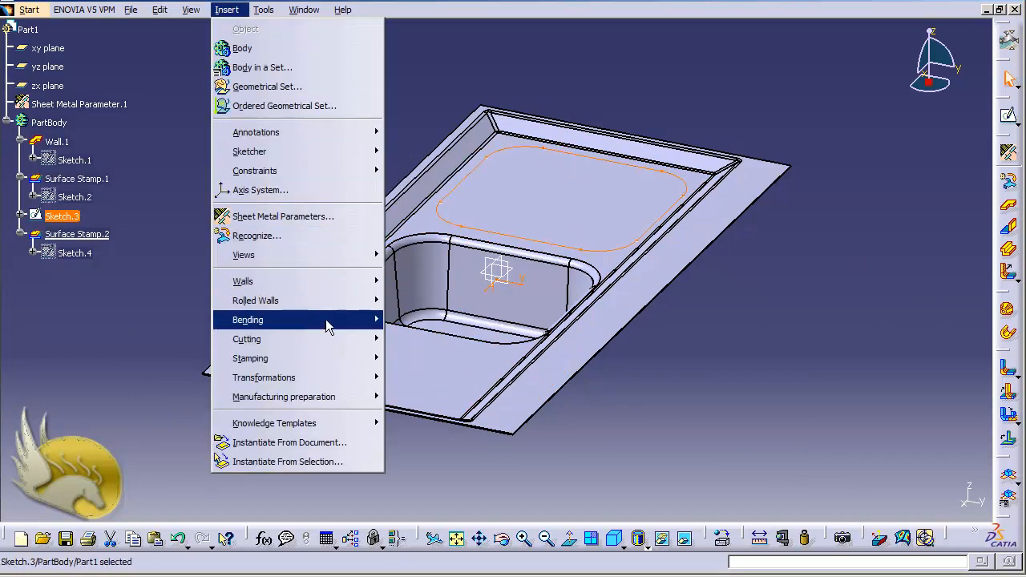
mouse_move(341, 358)
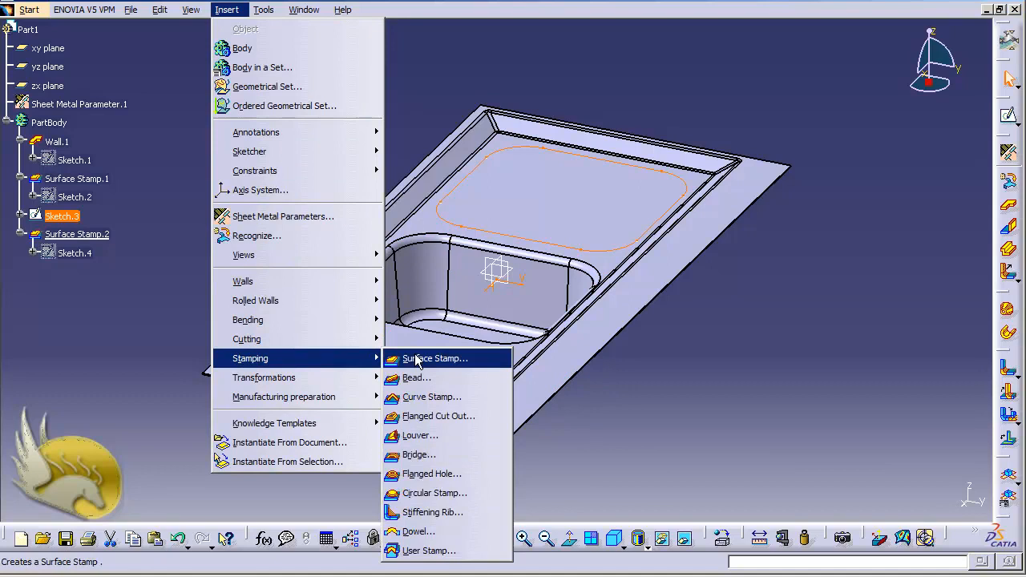
click(425, 357)
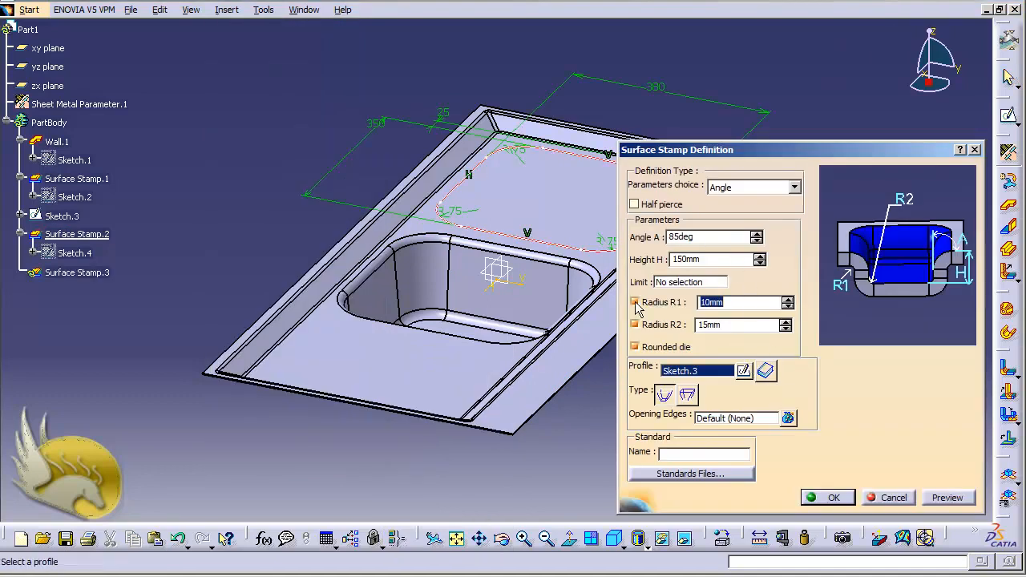
click(838, 500)
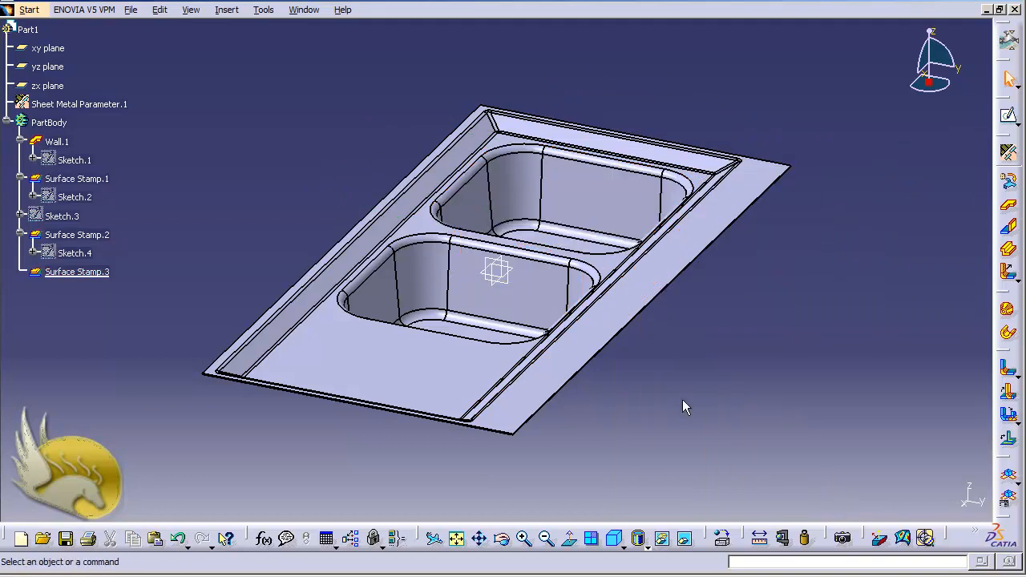